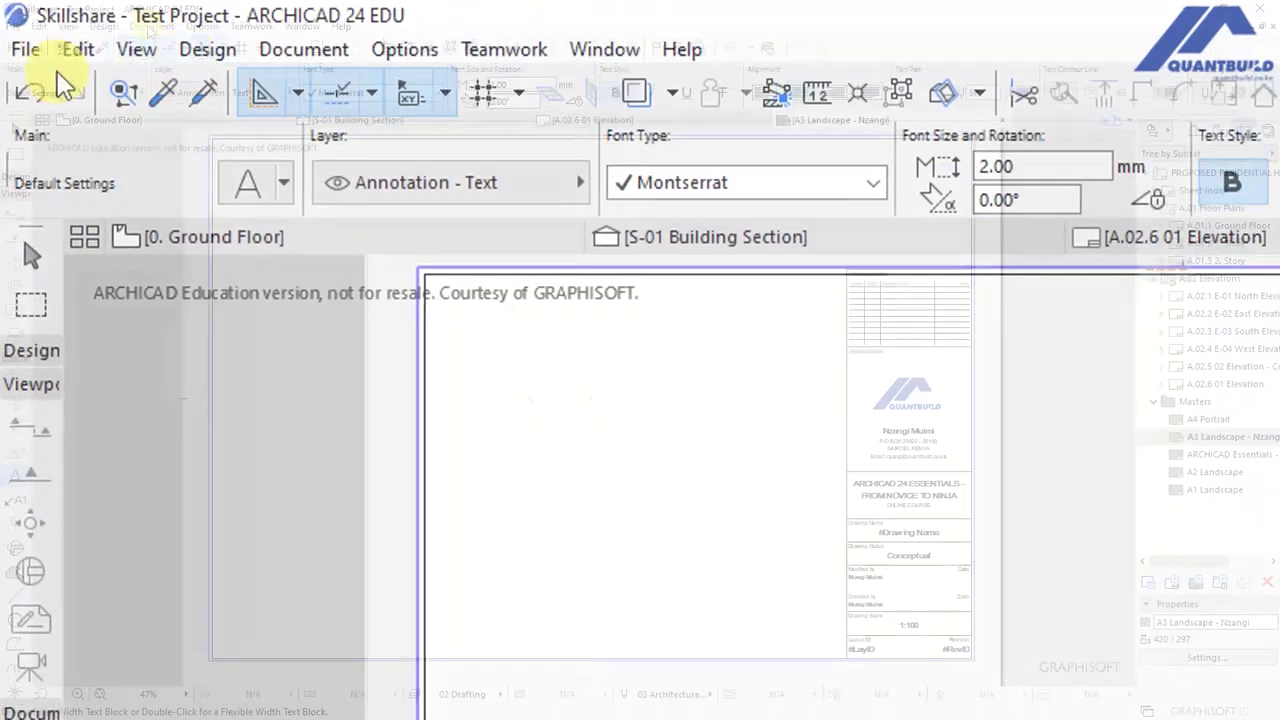
- Open the IES-01 Wall Schedule and review its rows and columns
left_click(276, 51)
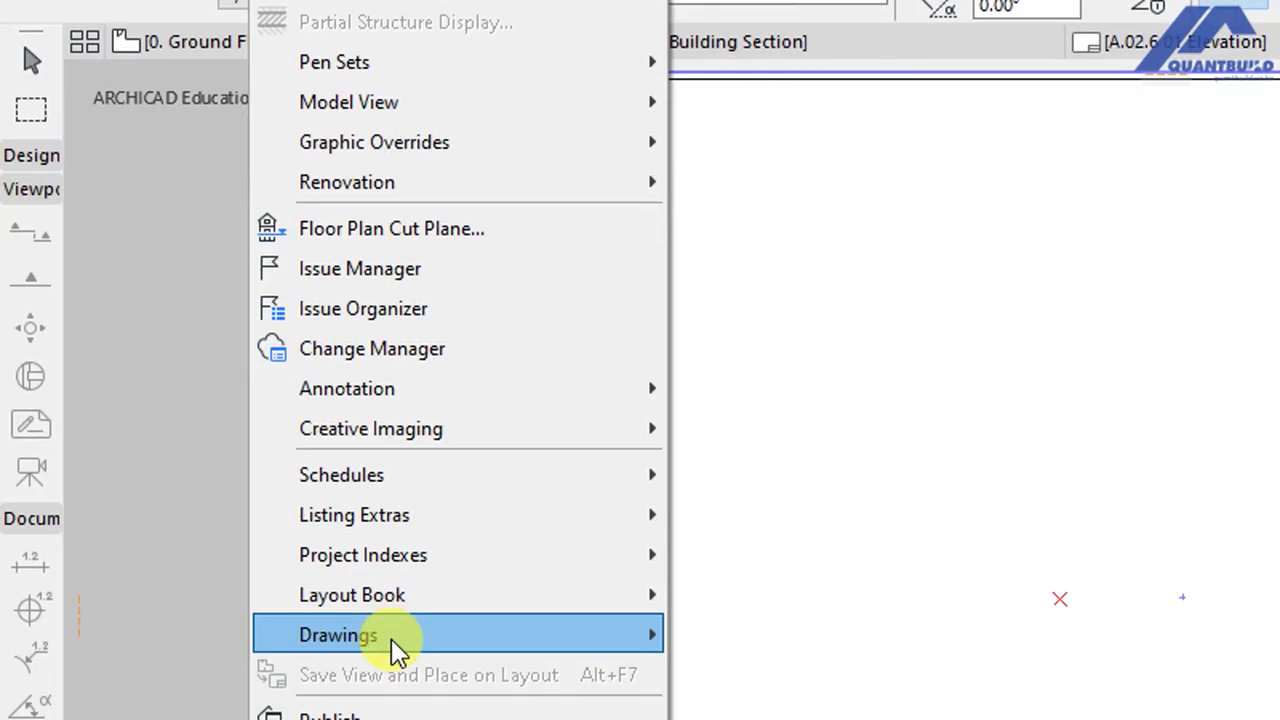
mouse_move(366, 472)
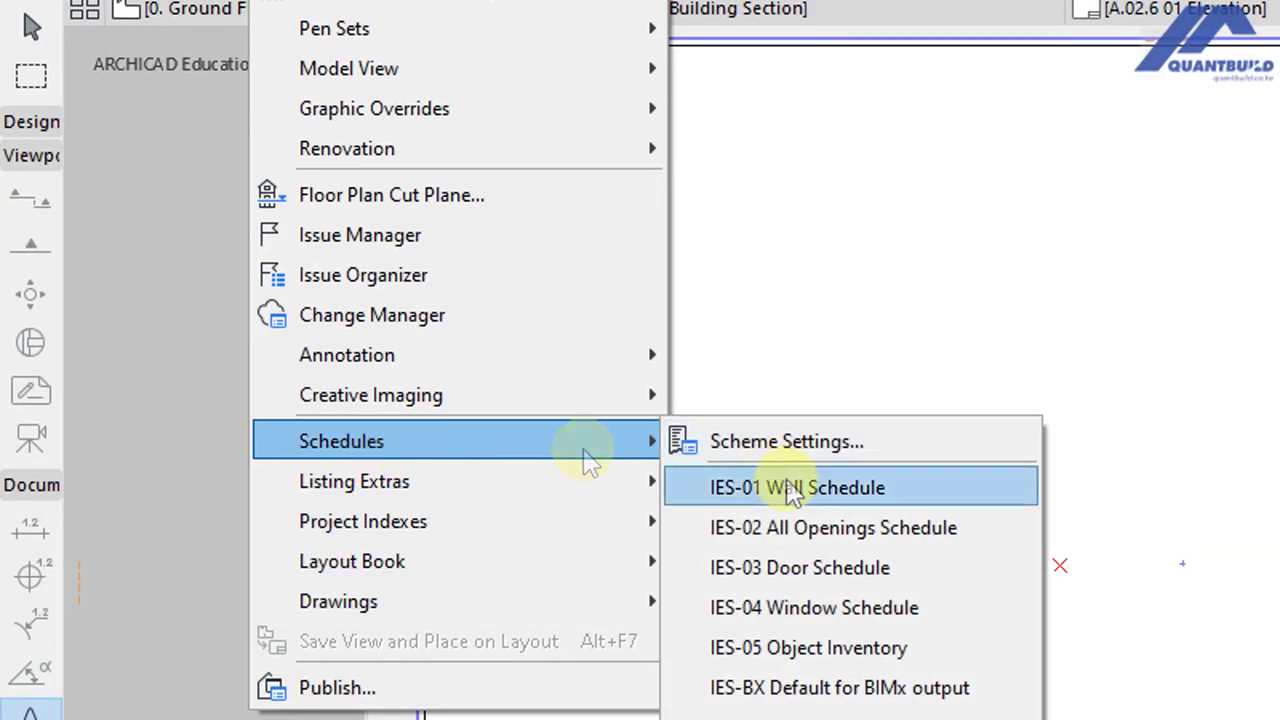
left_click(793, 490)
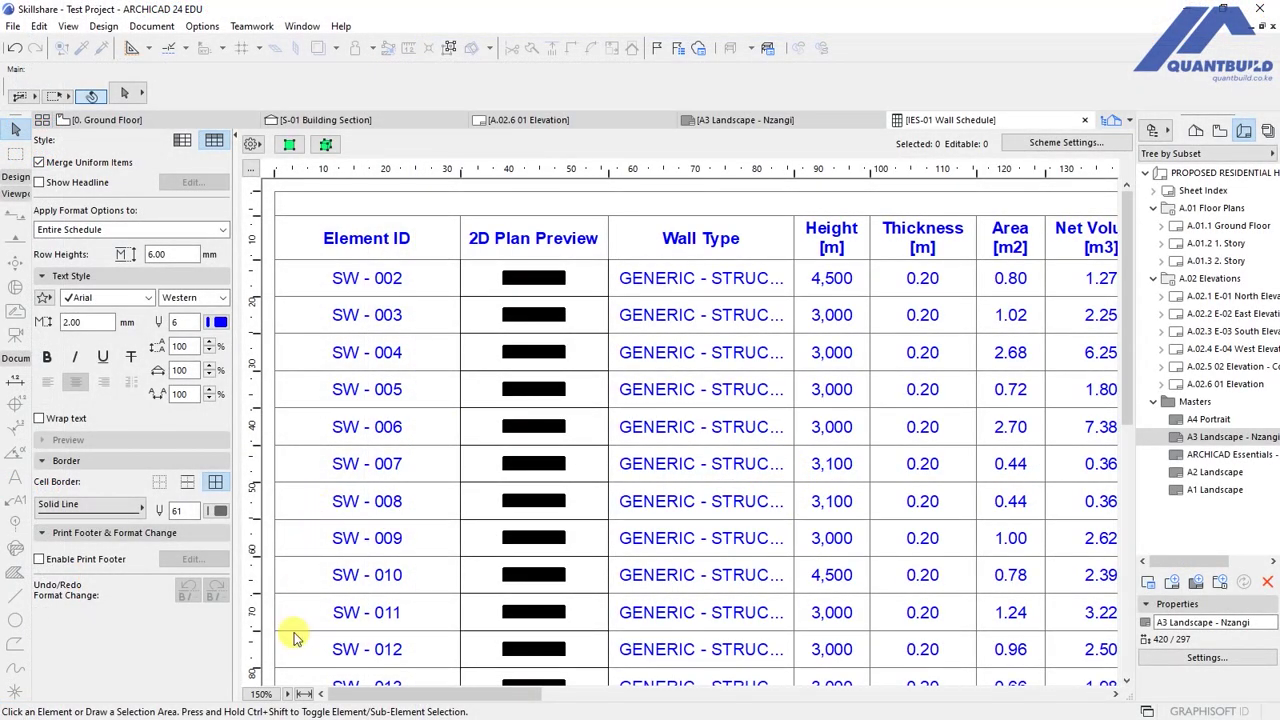
scroll(295, 637, "down", 2)
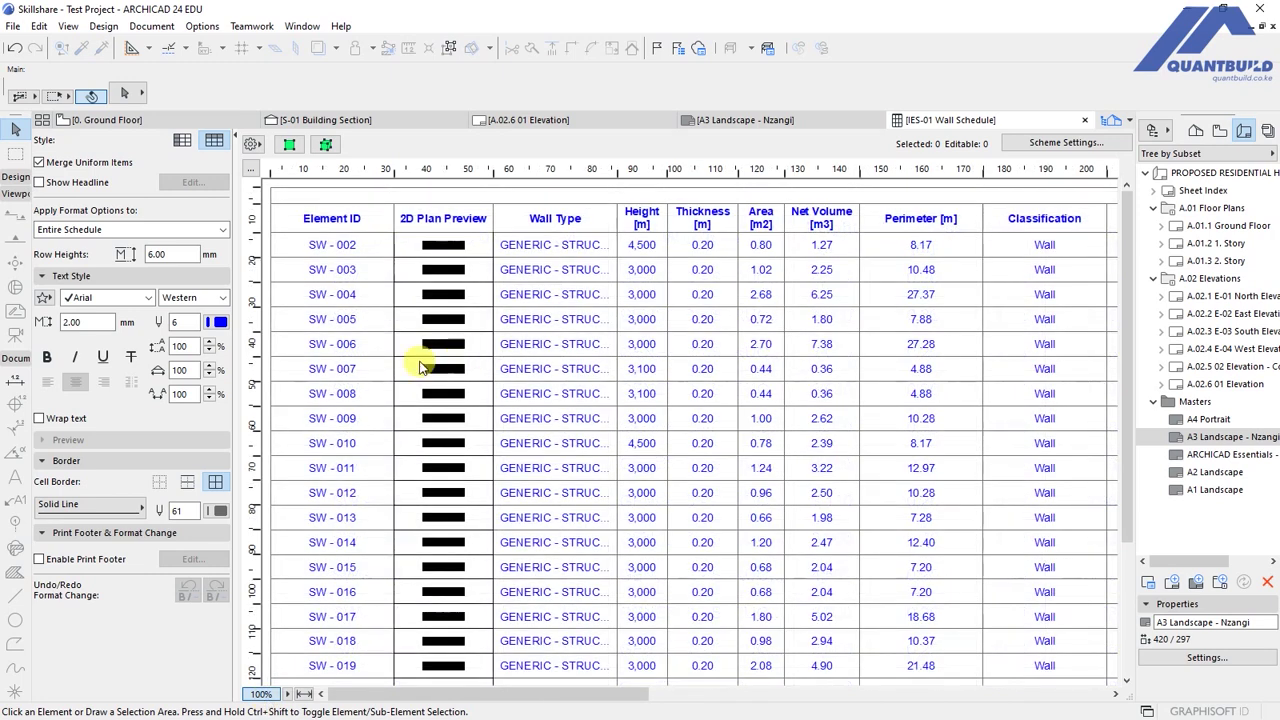
scroll(448, 280, "down", 4)
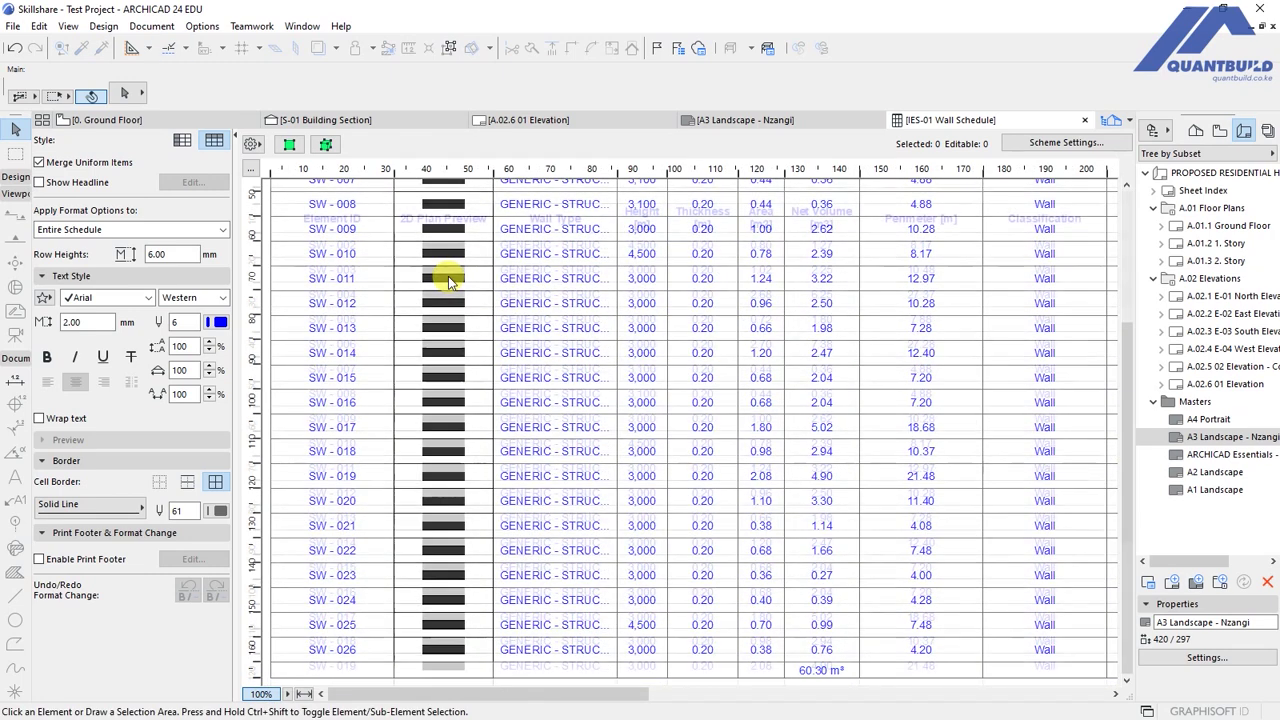
scroll(448, 281, "up", 5)
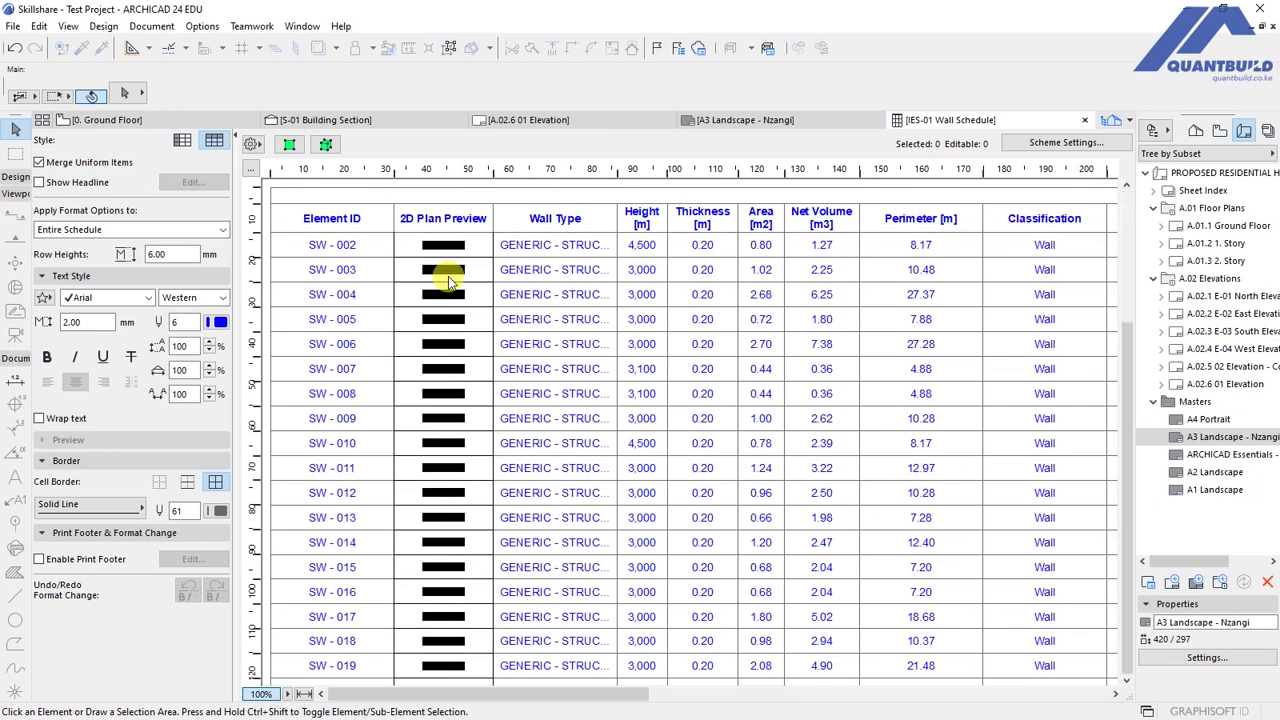
scroll(448, 276, "down", 4)
scroll(450, 275, "up", 4)
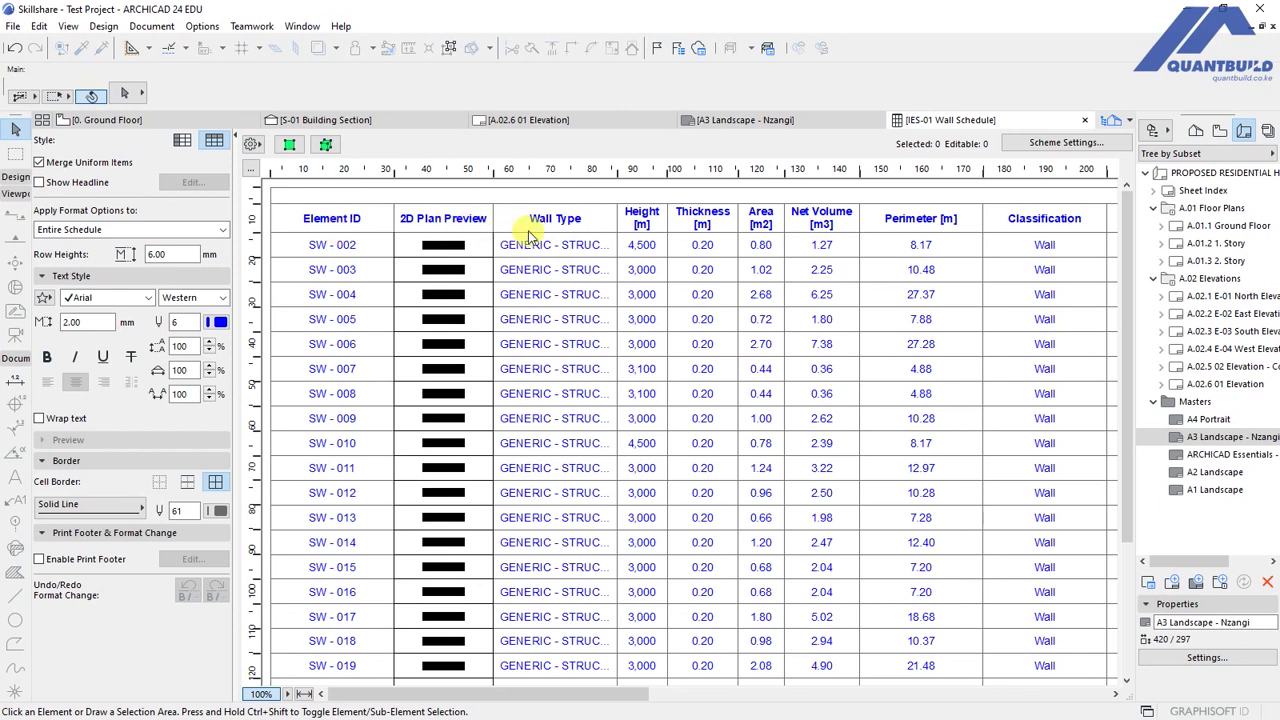
left_click(641, 228)
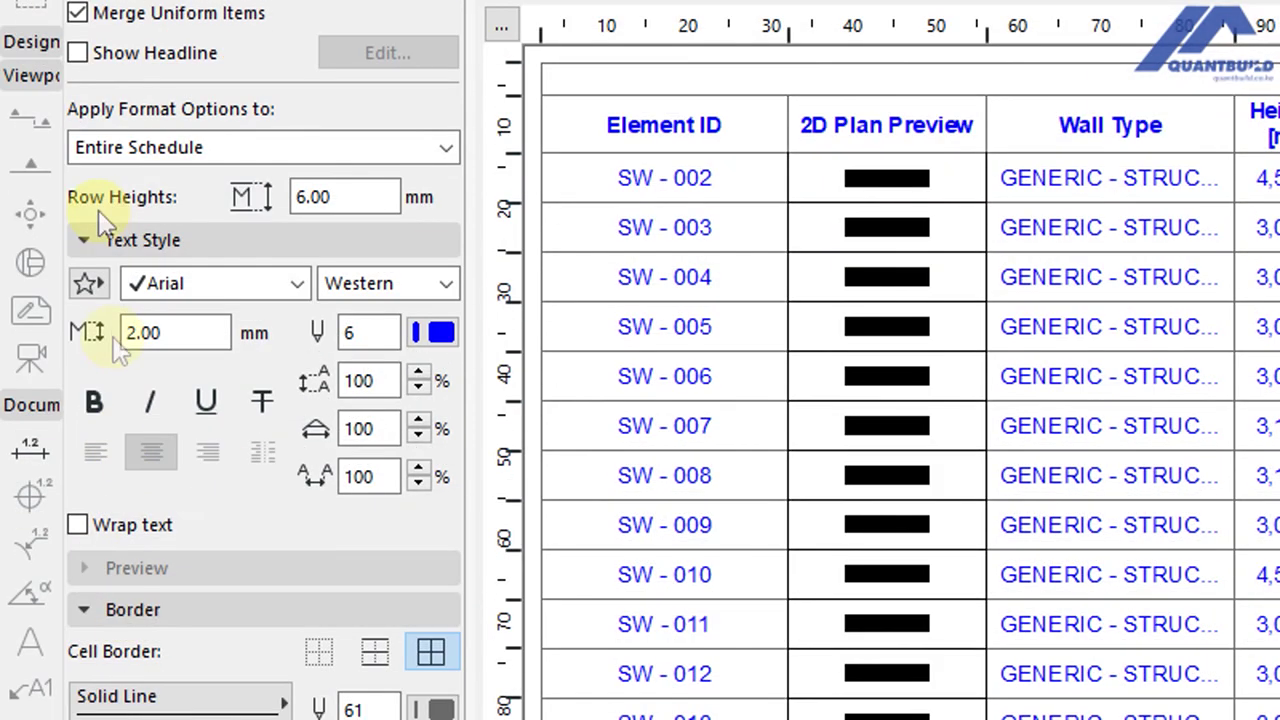
- Set the font of the entire schedule to DM Sans and its text pen to black pen 1
left_click(320, 197)
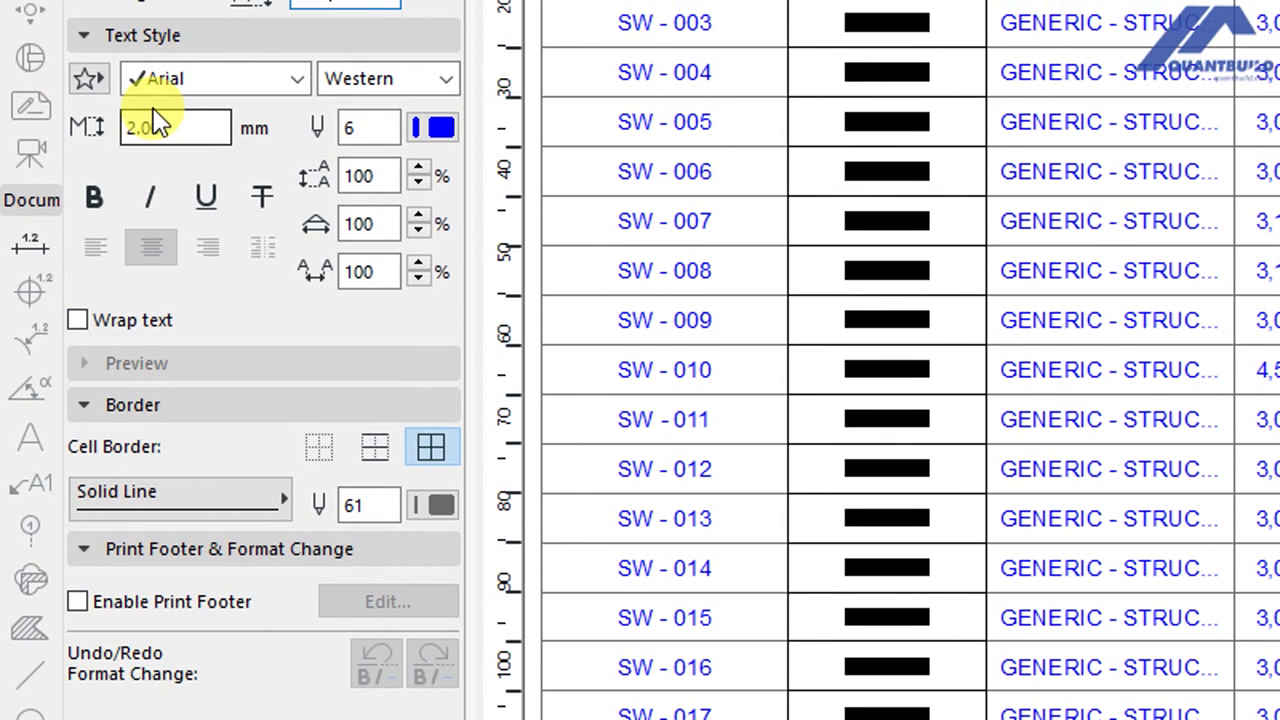
left_click(297, 24)
scroll(295, 119, "down", 15)
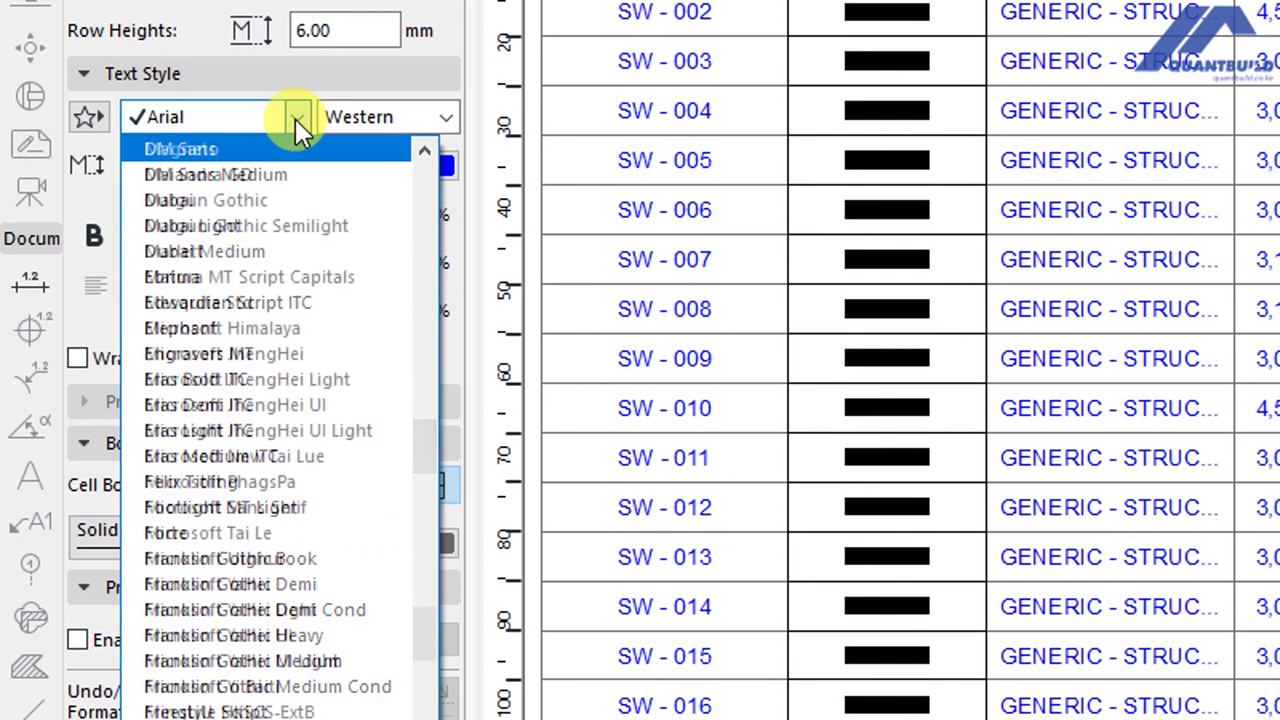
key("d")
left_click(237, 148)
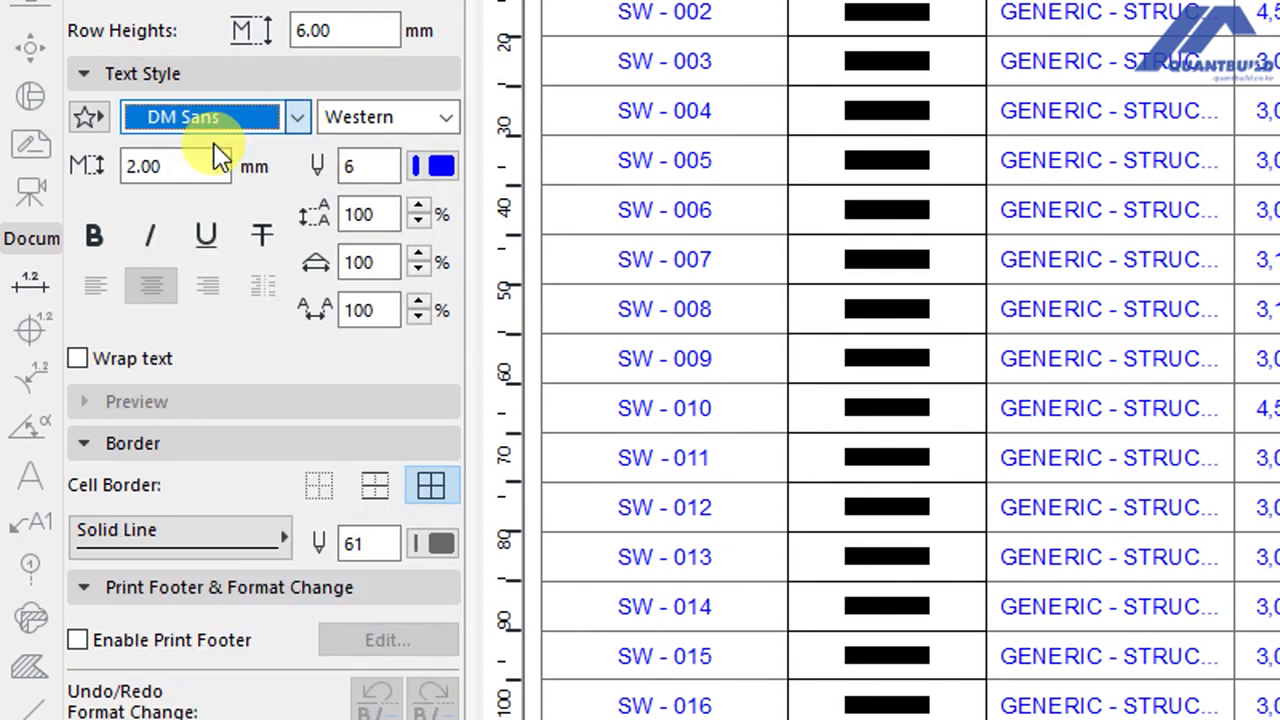
left_click(169, 160)
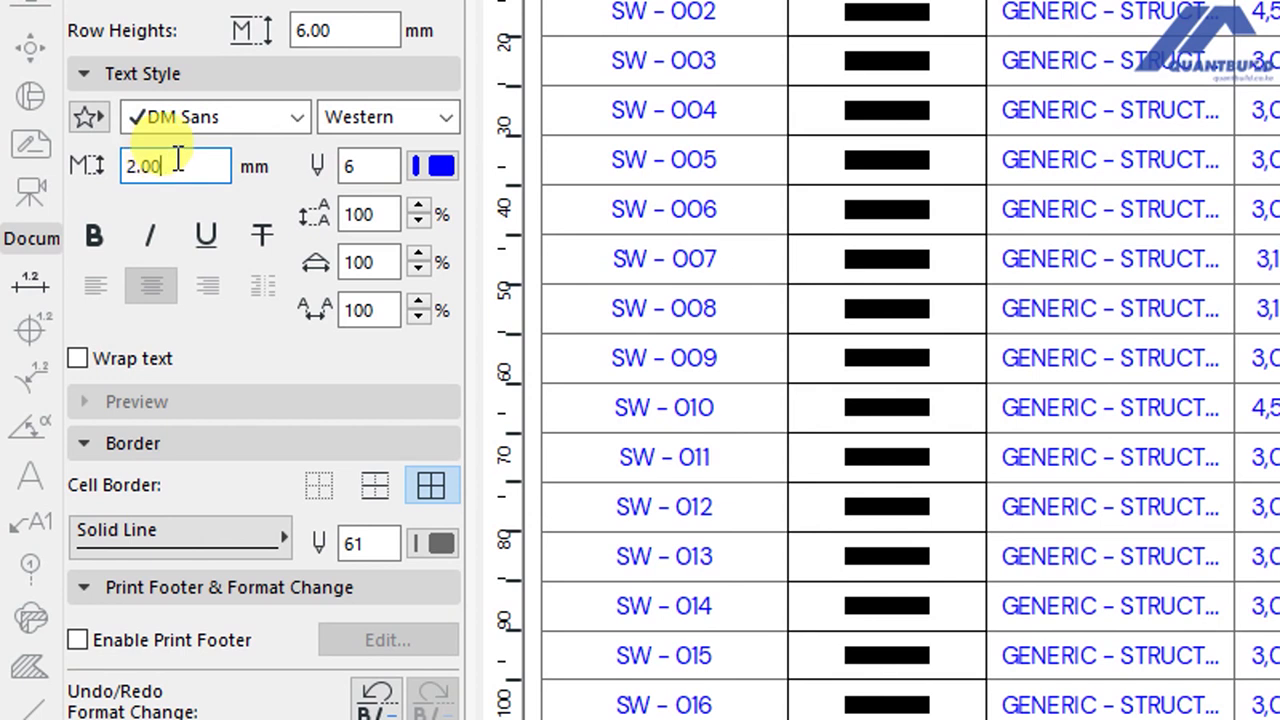
left_click(428, 168)
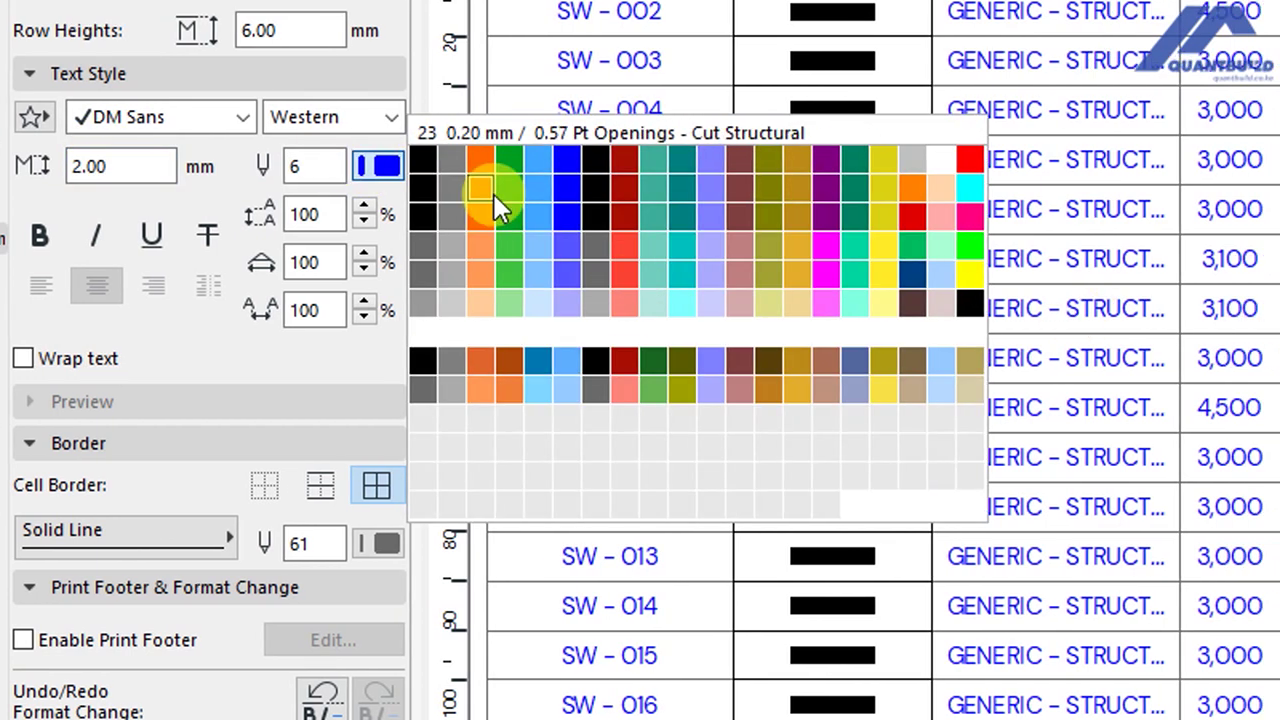
left_click(423, 160)
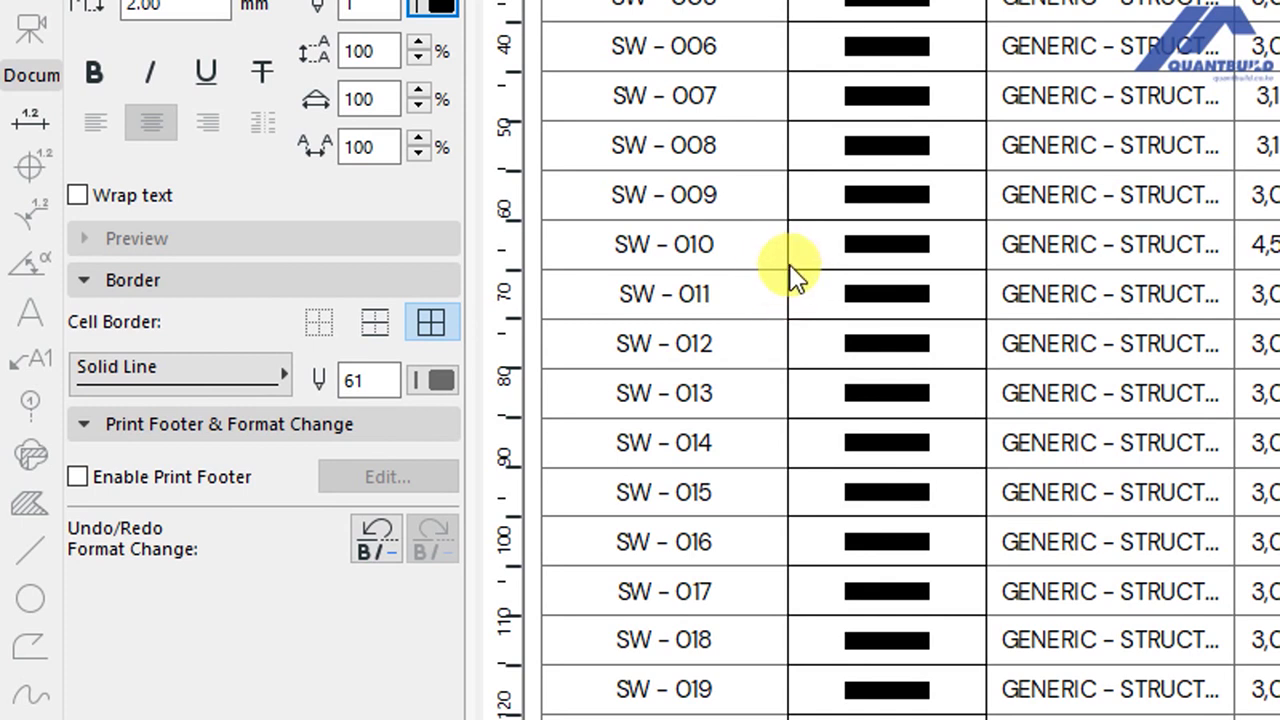
- Set the schedule's cell border pen to the light blue pen 45, keeping the solid line type
left_click(132, 379)
left_click(362, 380)
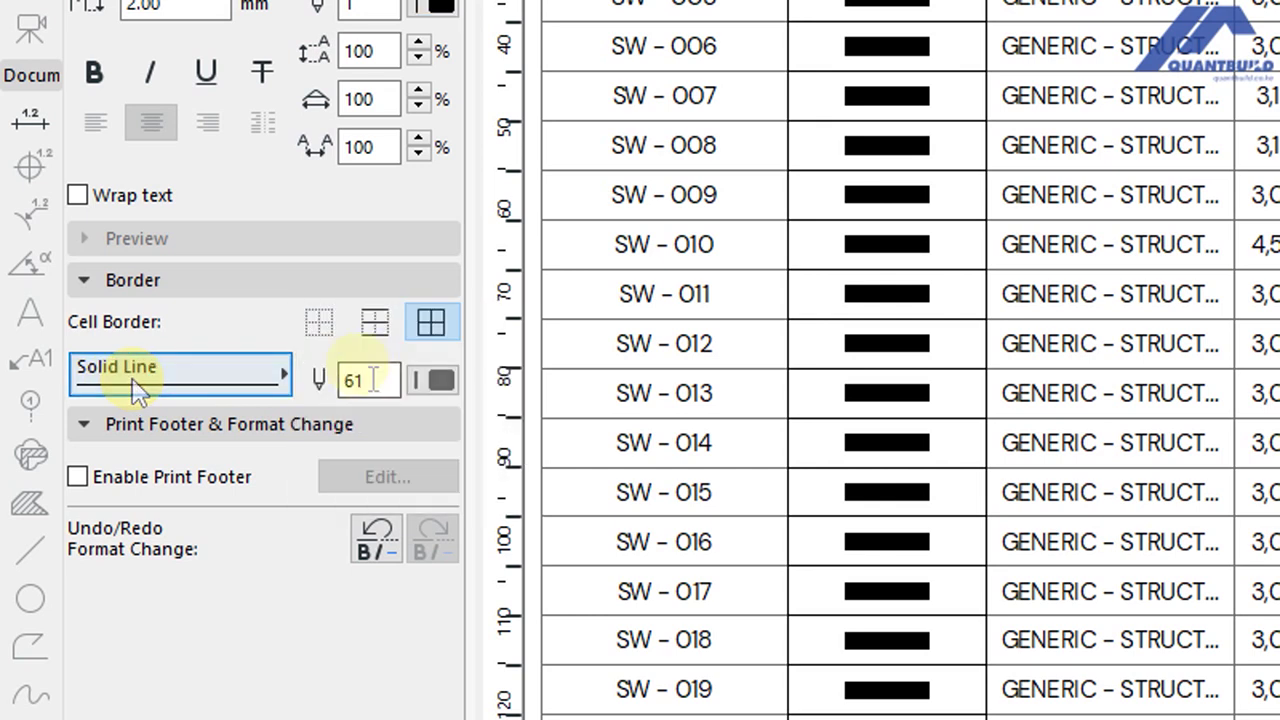
left_click(425, 381)
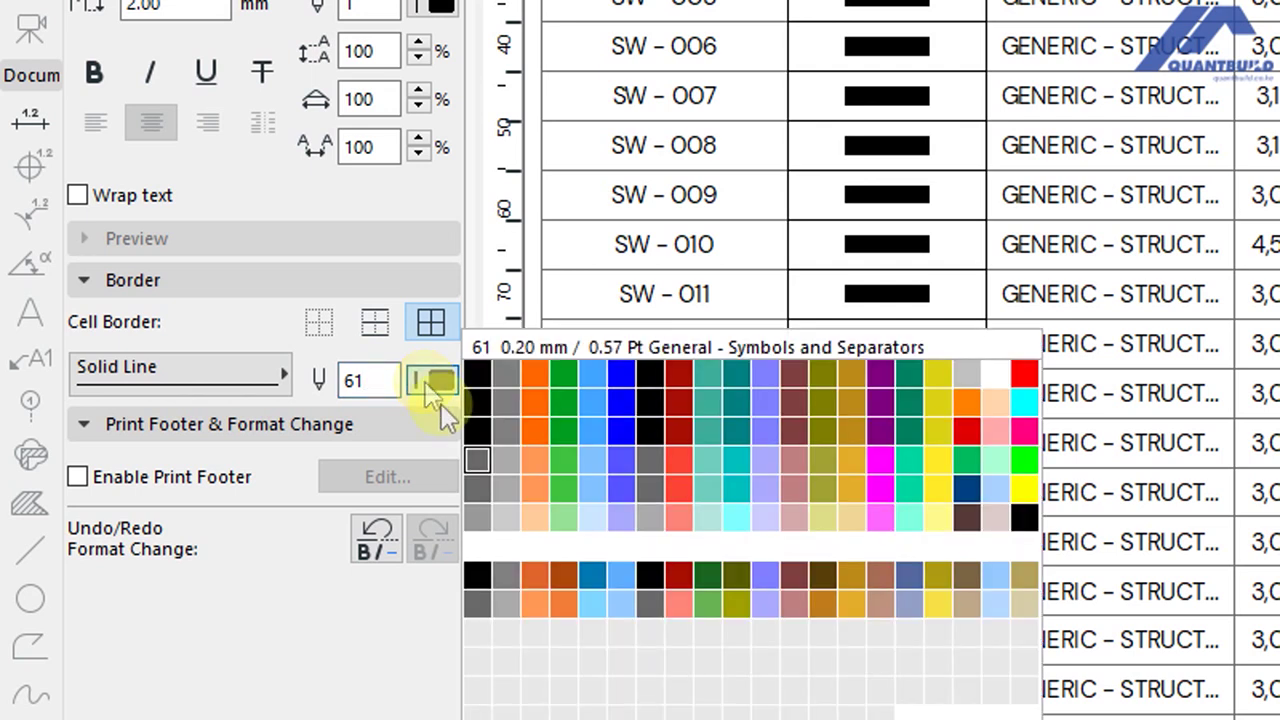
left_click(585, 461)
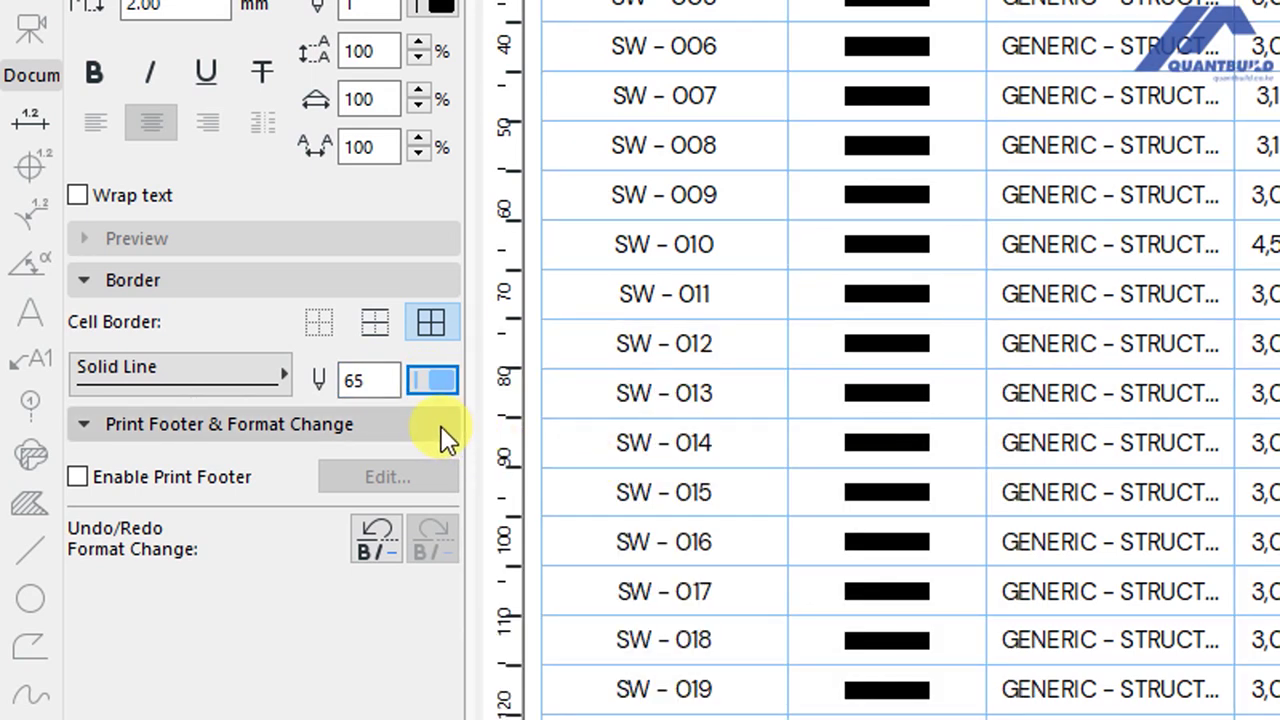
left_click(435, 381)
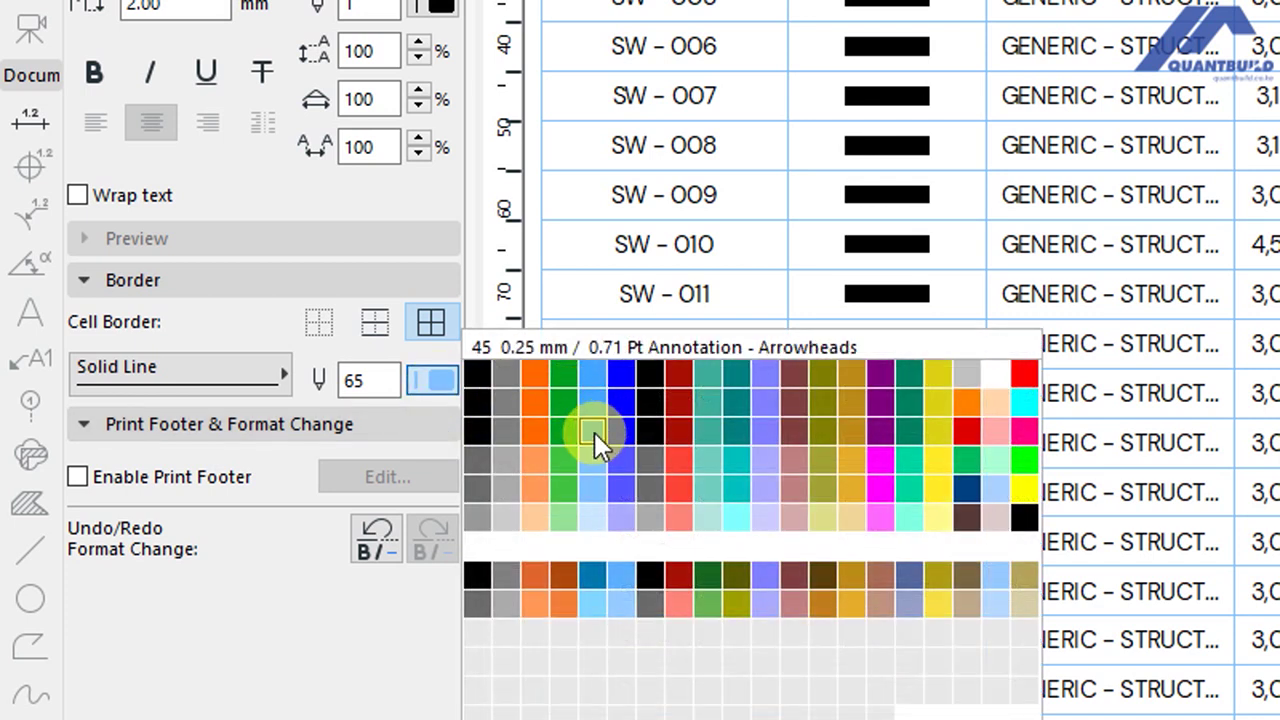
left_click(594, 432)
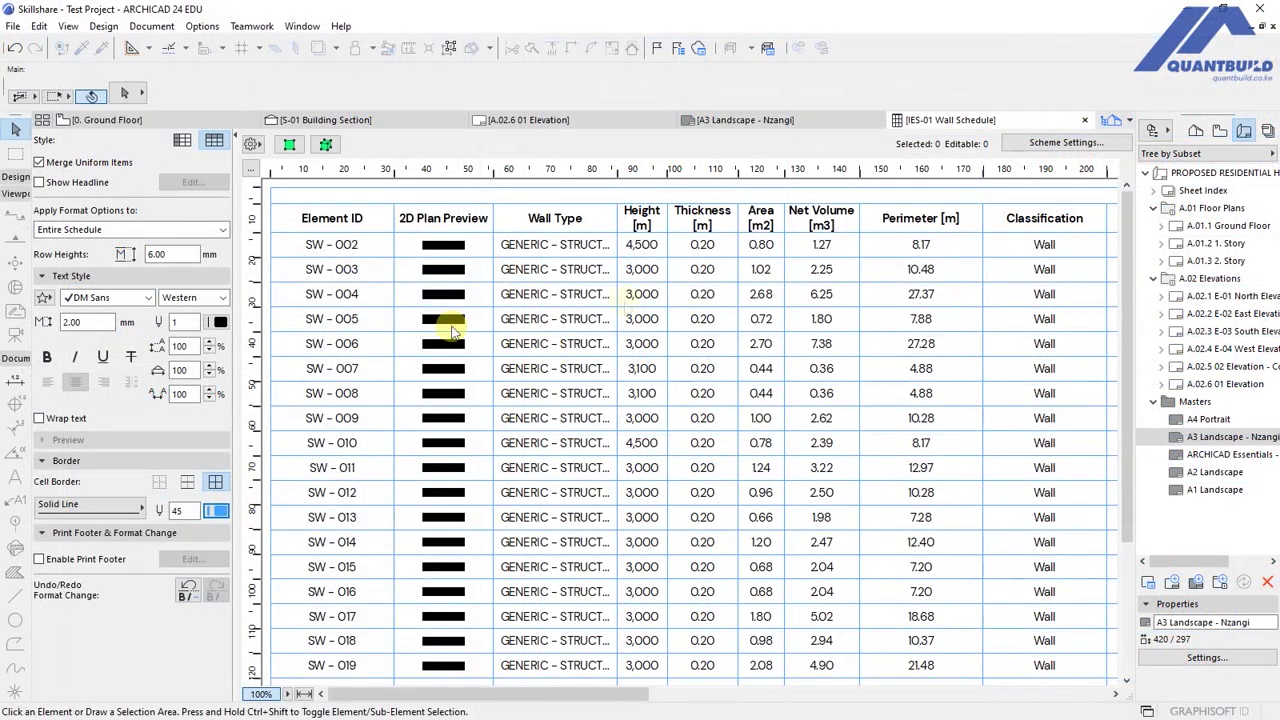
scroll(675, 450, "down", 3)
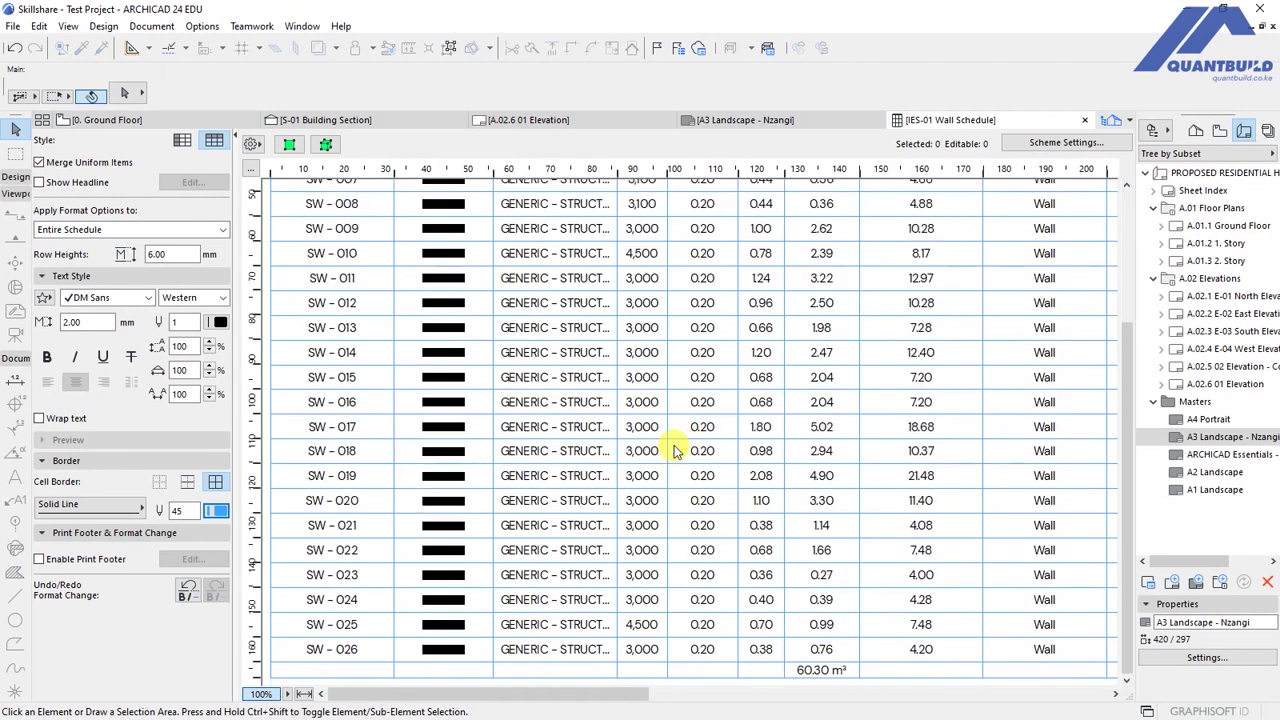
scroll(675, 450, "up", 3)
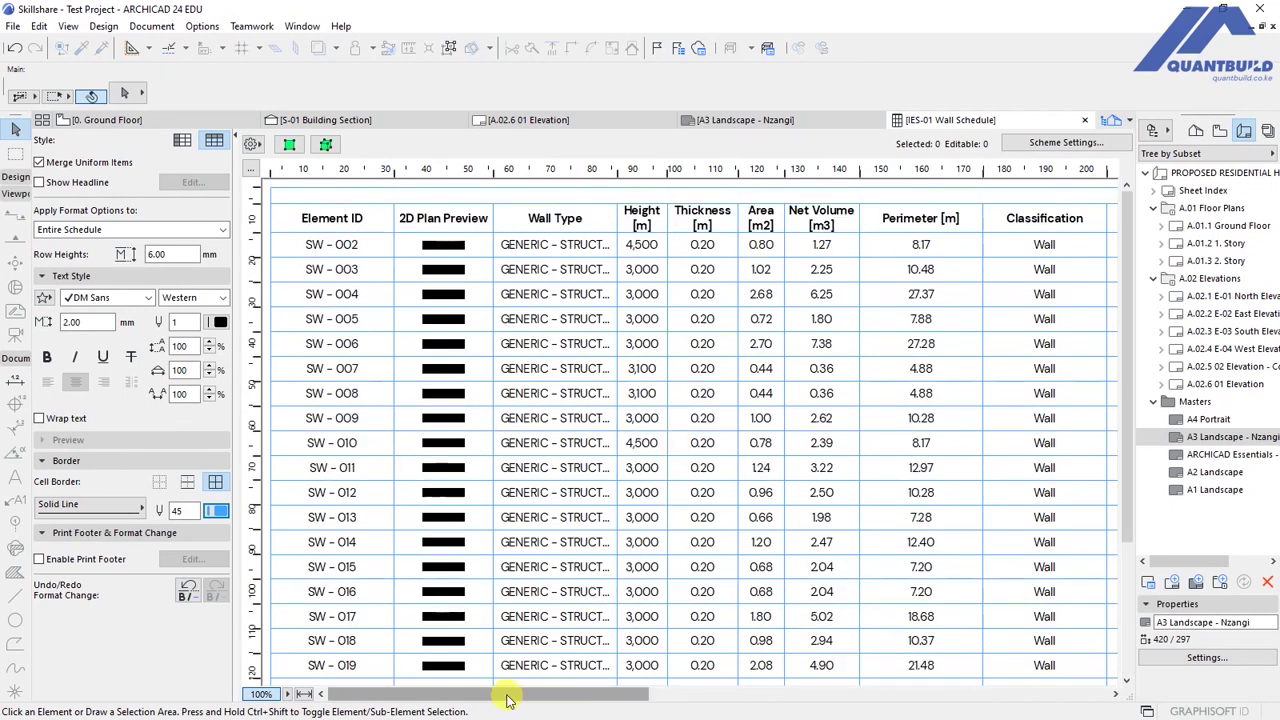
- Remove the six fields from Thermal Transmittance through Total Cost of Volume from the wall schedule's scheme settings and apply the change
left_click_drag(512, 696, 601, 697)
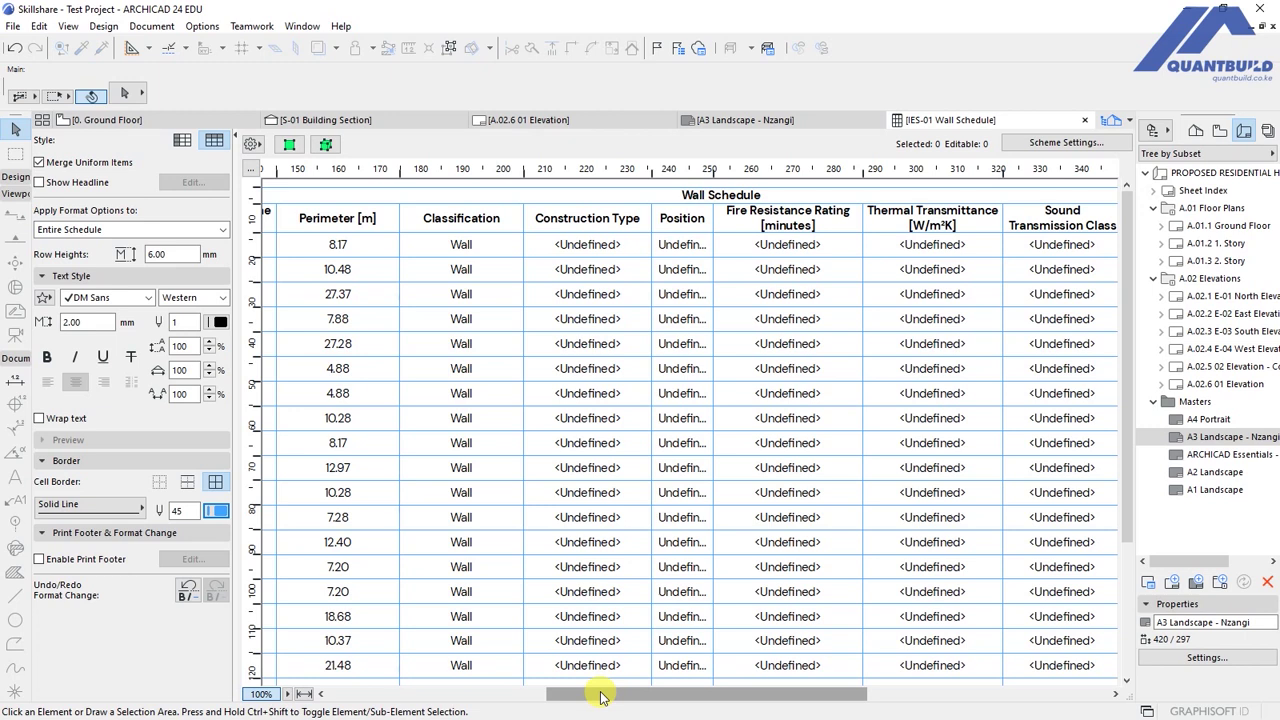
left_click_drag(594, 697, 806, 697)
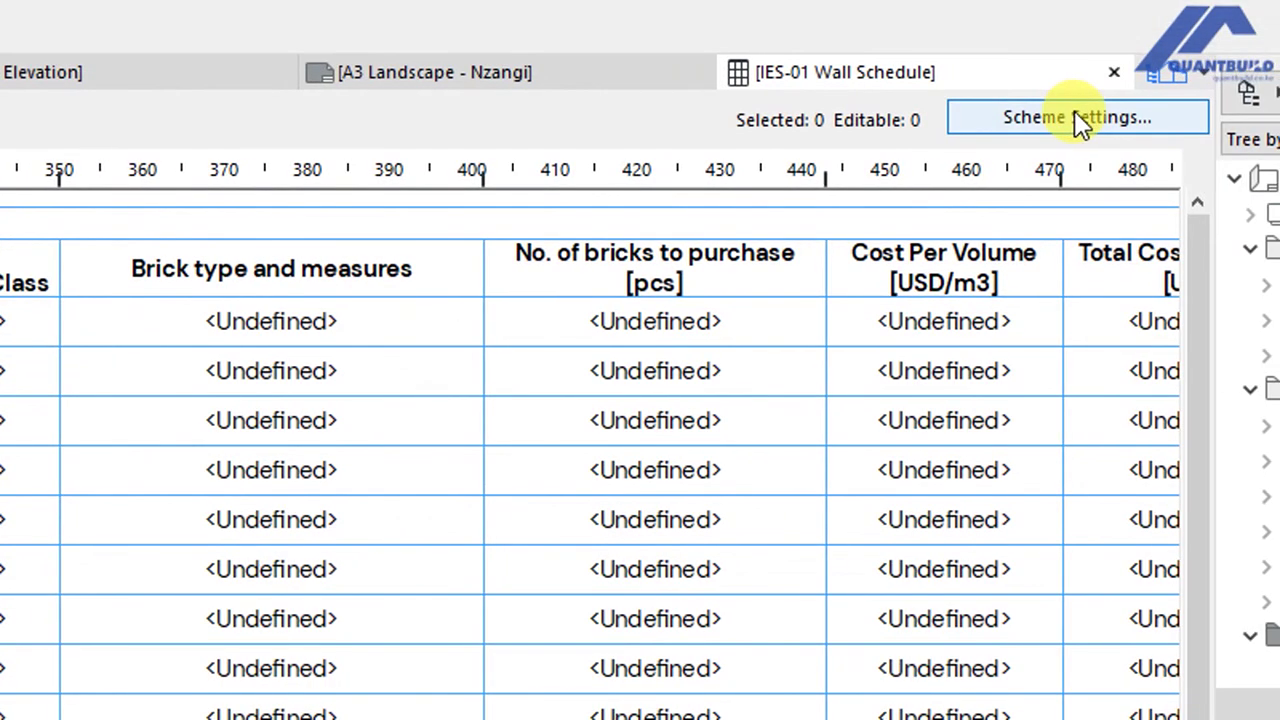
left_click(1064, 144)
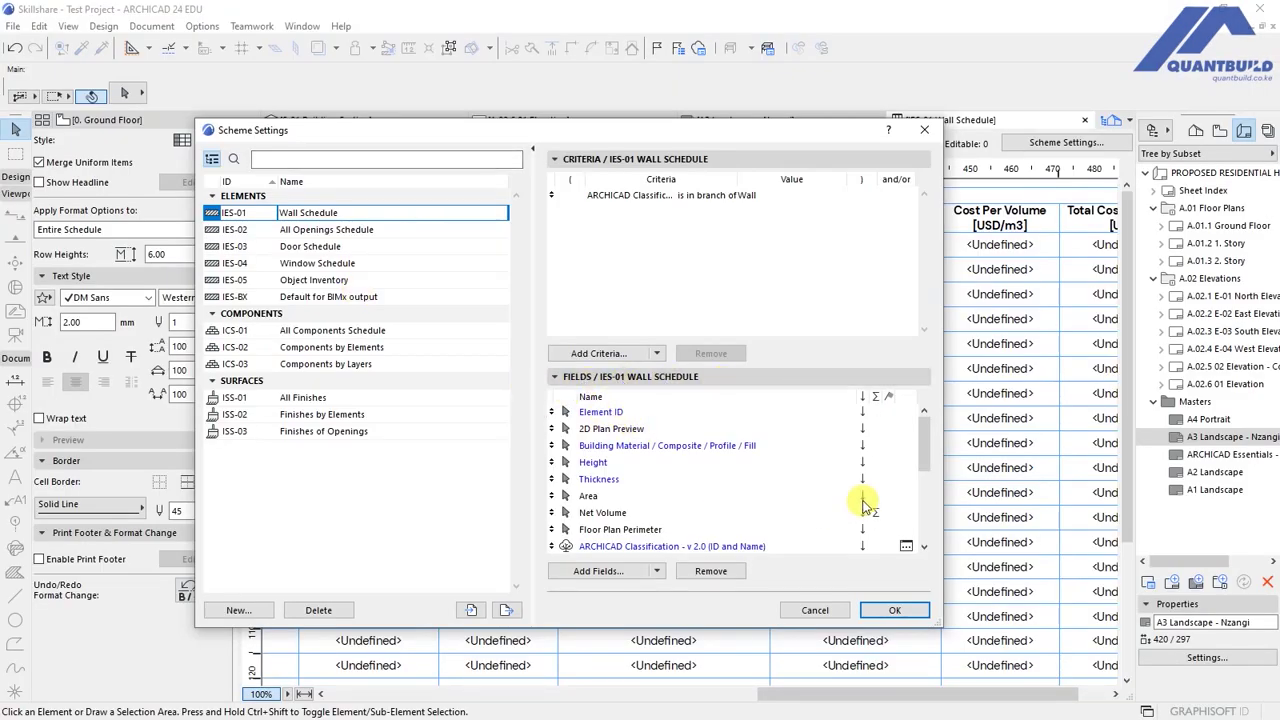
left_click_drag(922, 440, 927, 520)
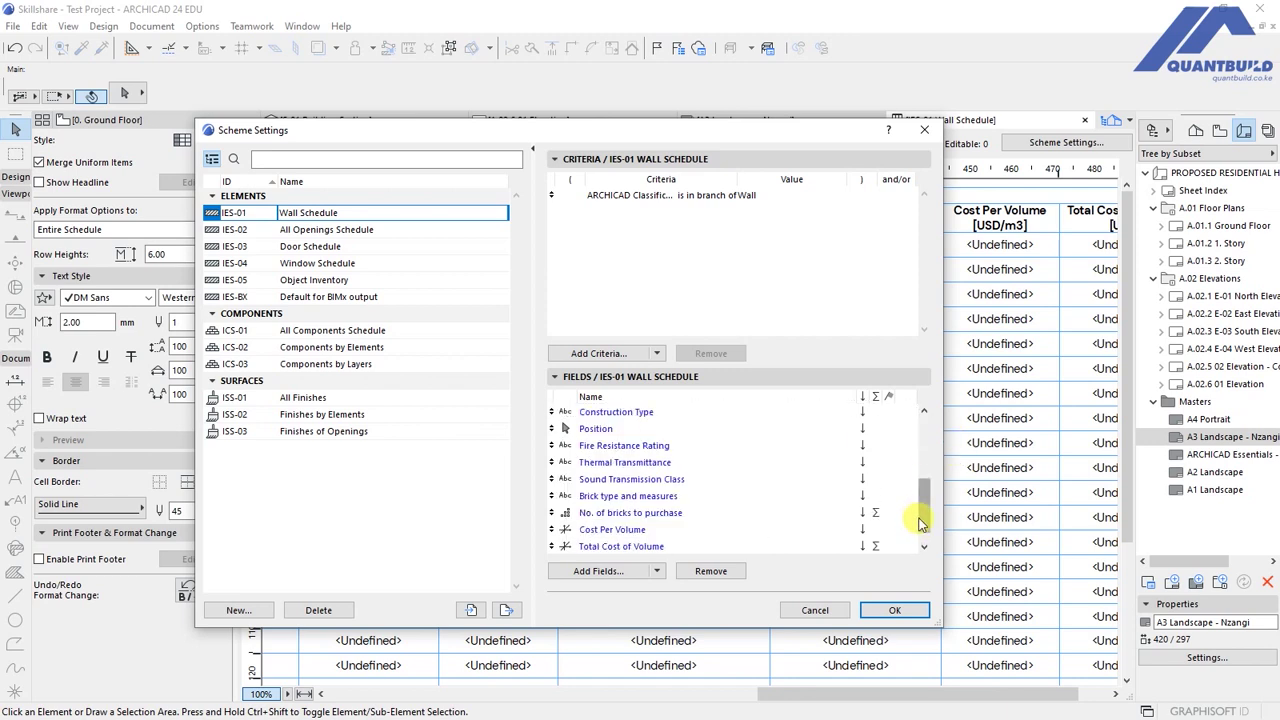
left_click_drag(926, 512, 926, 530)
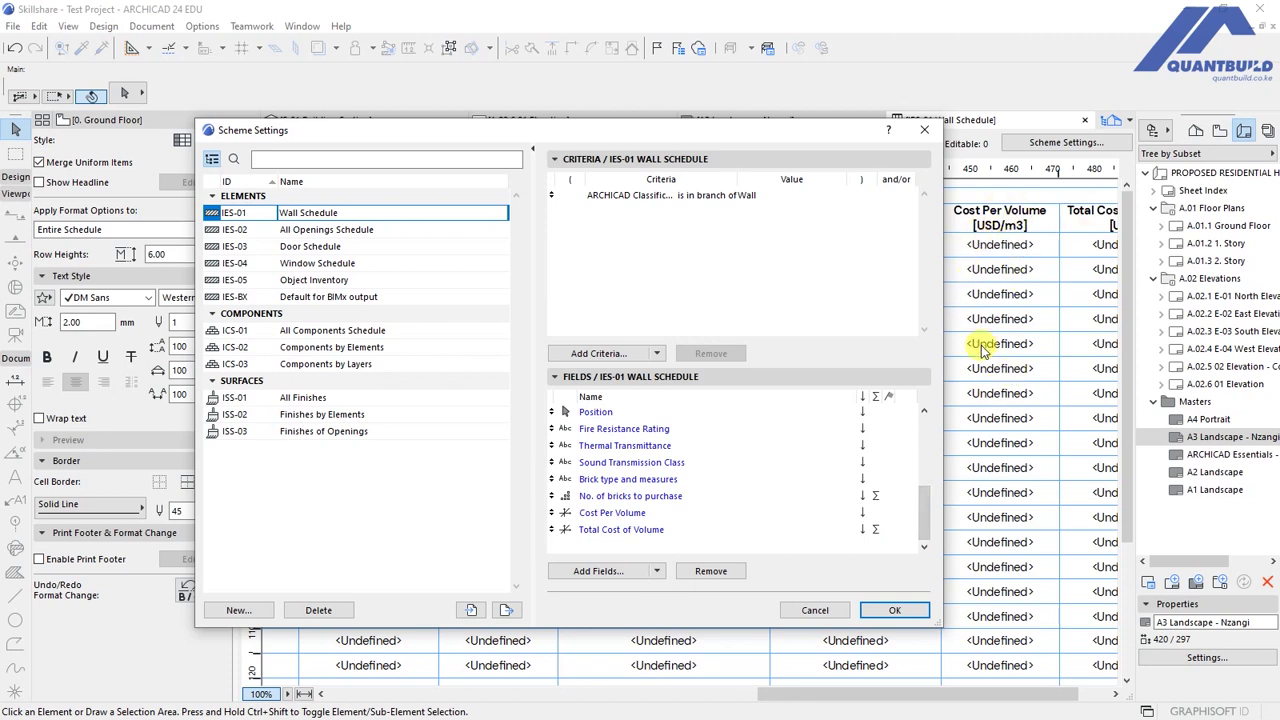
left_click(615, 532)
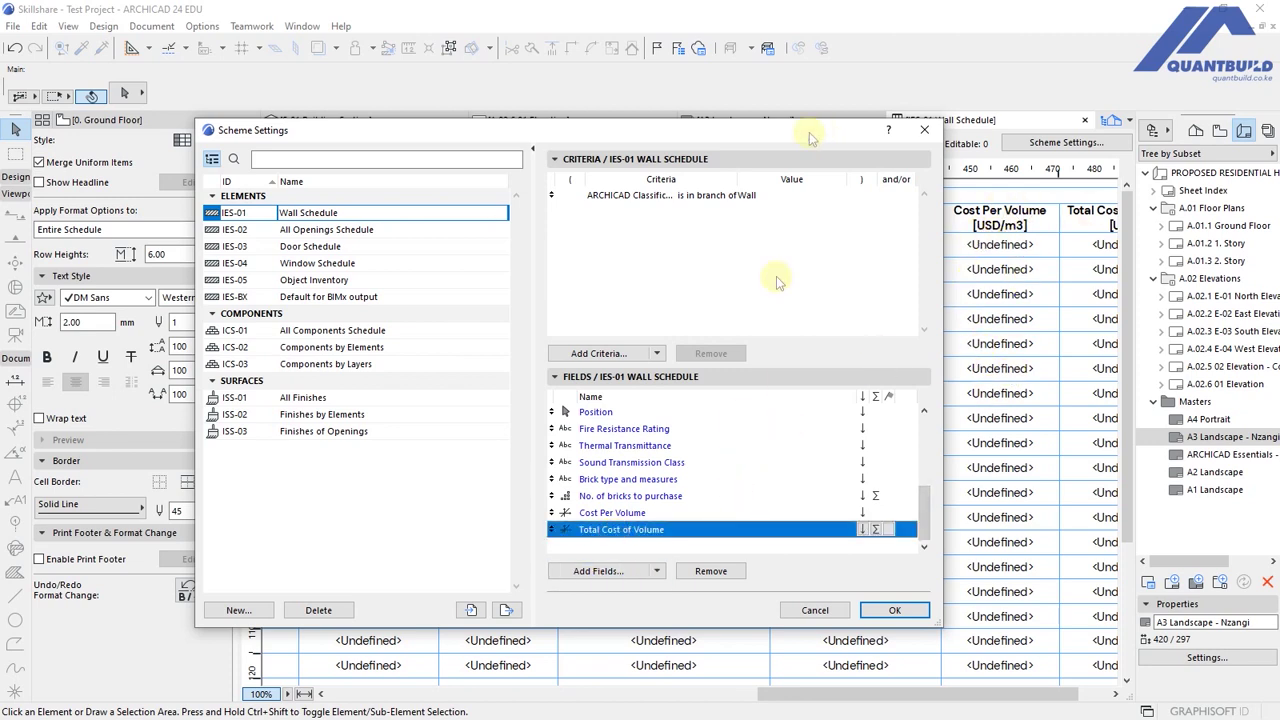
left_click_drag(812, 138, 694, 183)
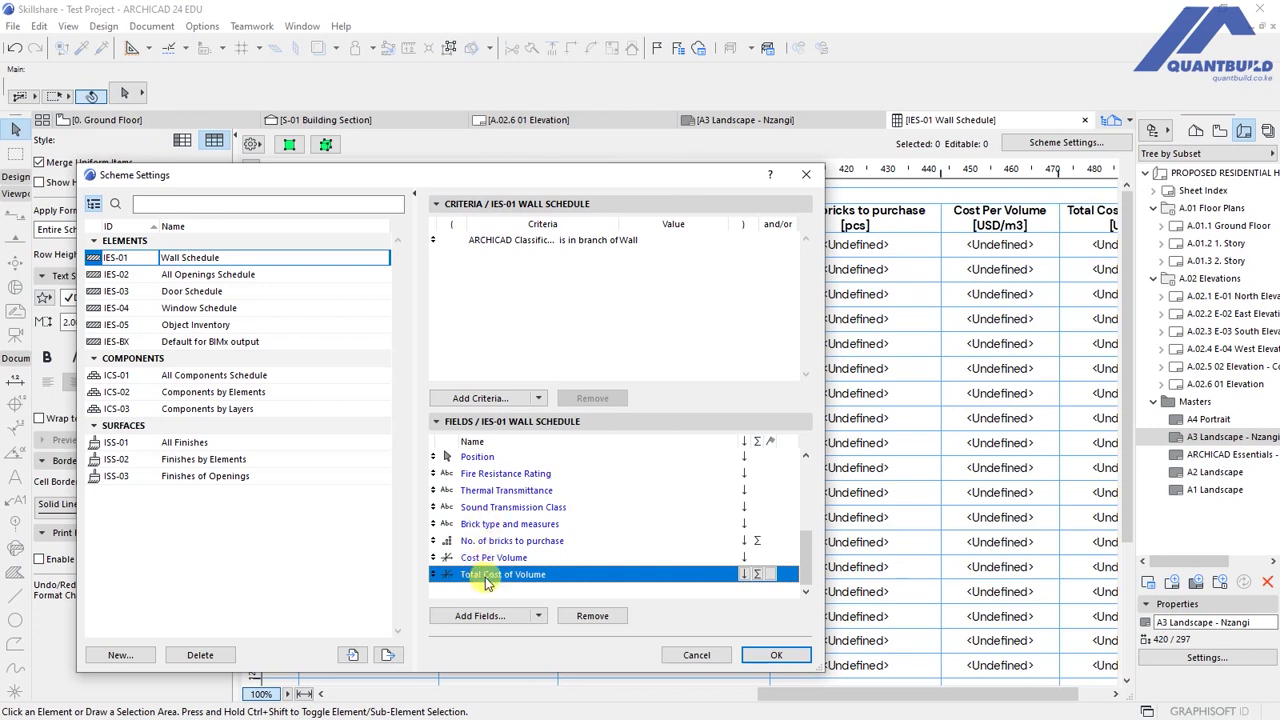
left_click(588, 619)
left_click(588, 619)
left_click(588, 619)
left_click(588, 619)
left_click(588, 619)
left_click(588, 619)
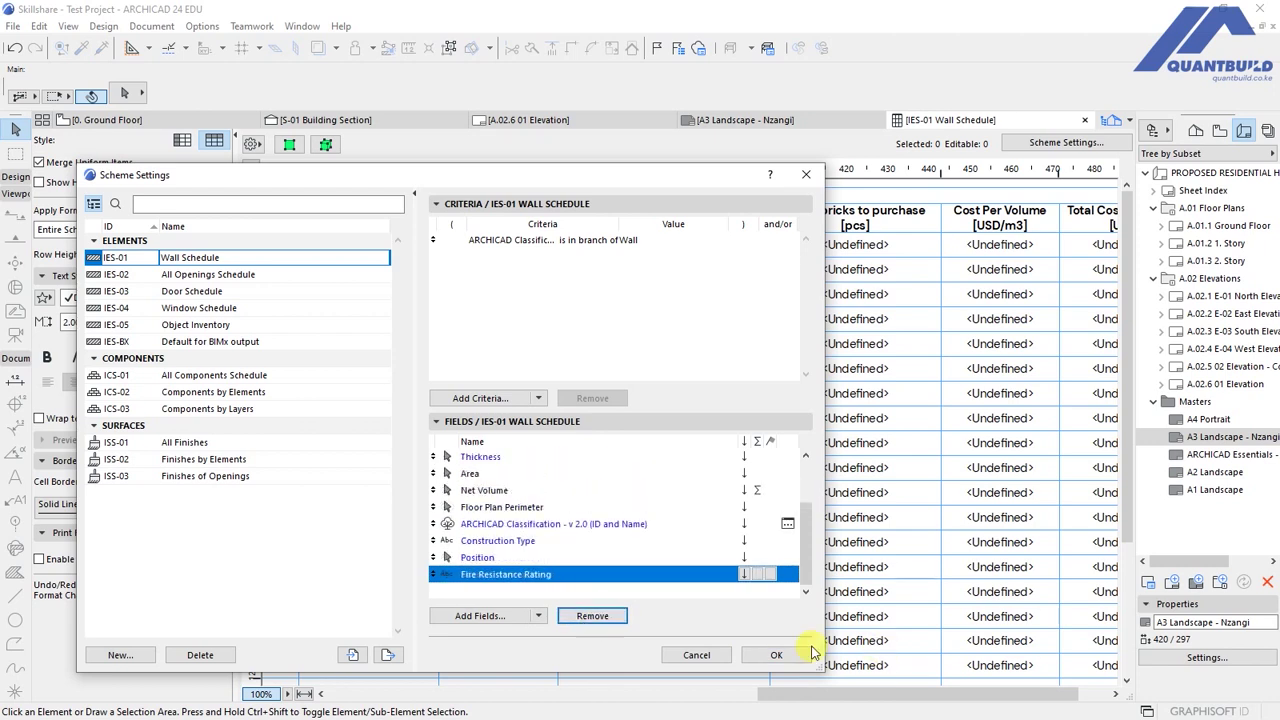
left_click(782, 655)
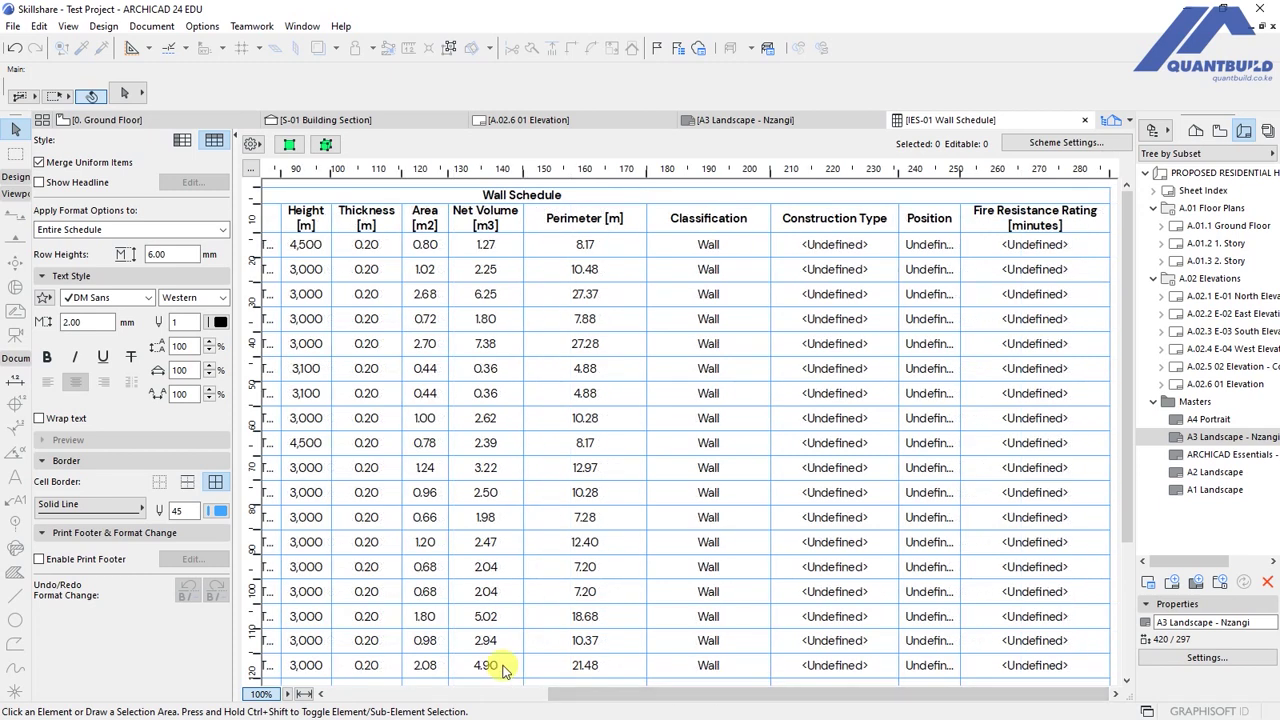
- Remove the Fire Resistance Rating, Position and Construction Type fields from the wall schedule's scheme settings and apply the change
left_click(1066, 142)
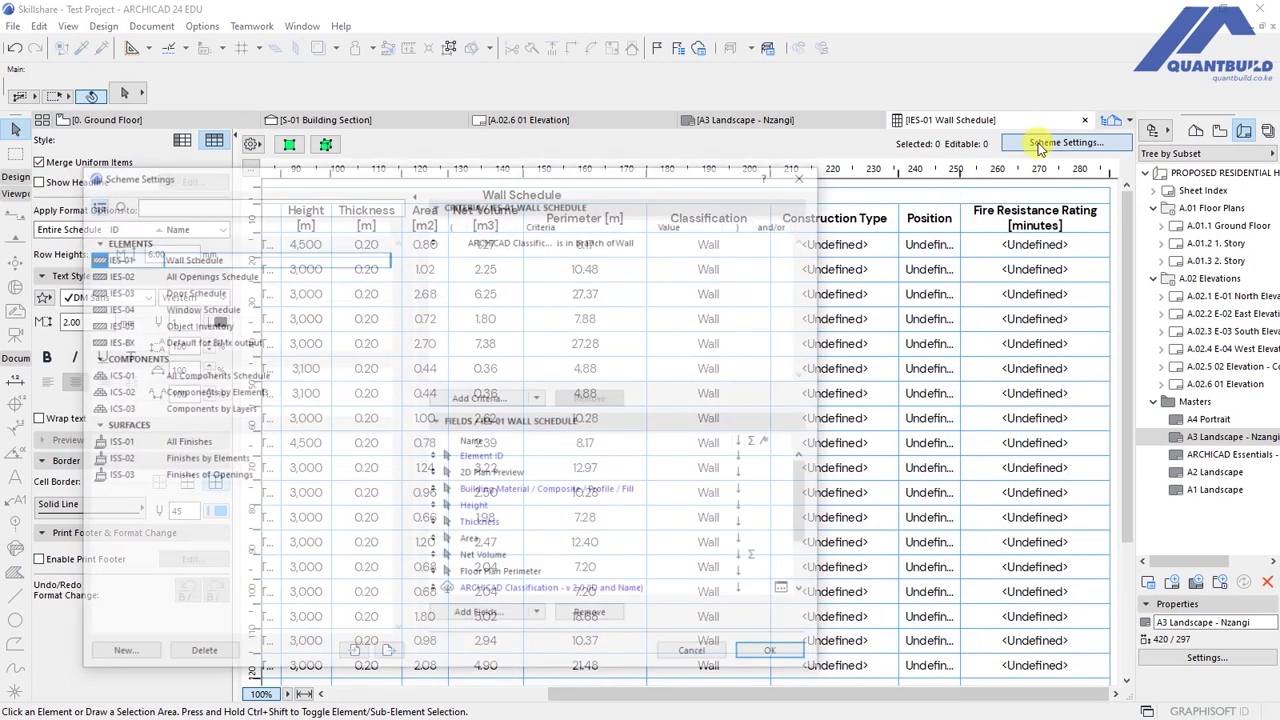
left_click_drag(806, 519, 807, 578)
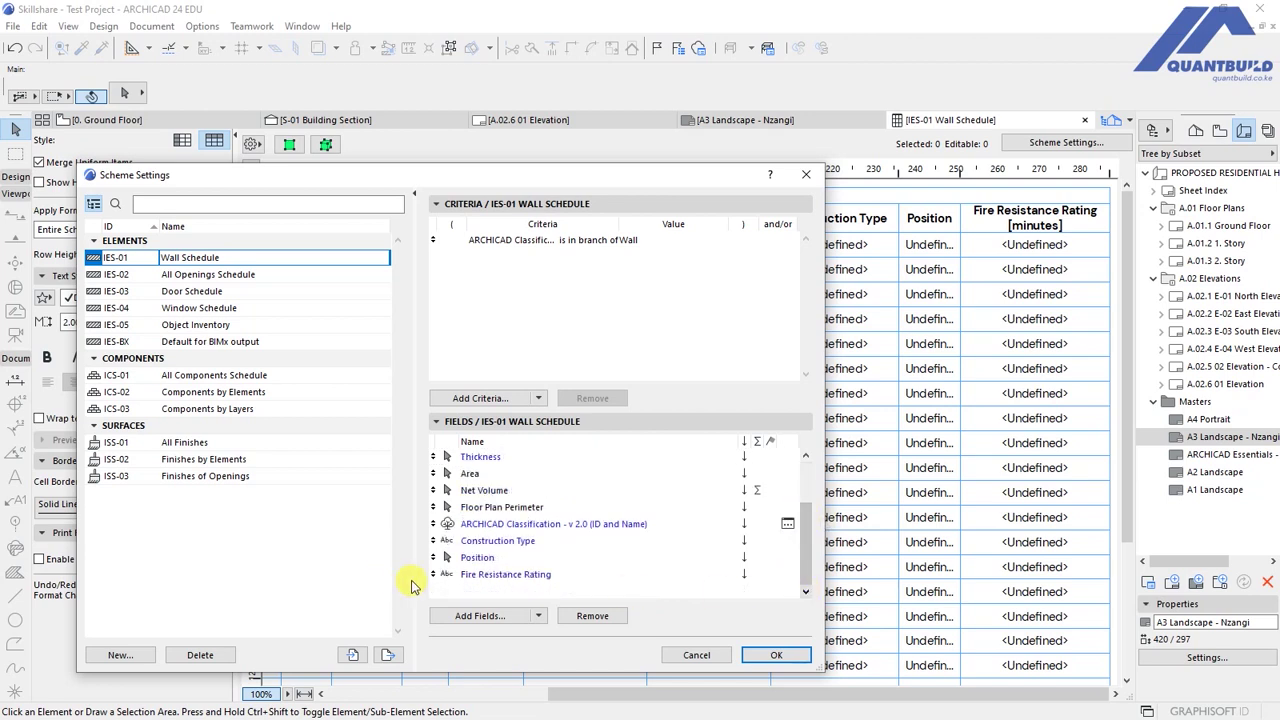
left_click(508, 577)
left_click(778, 657)
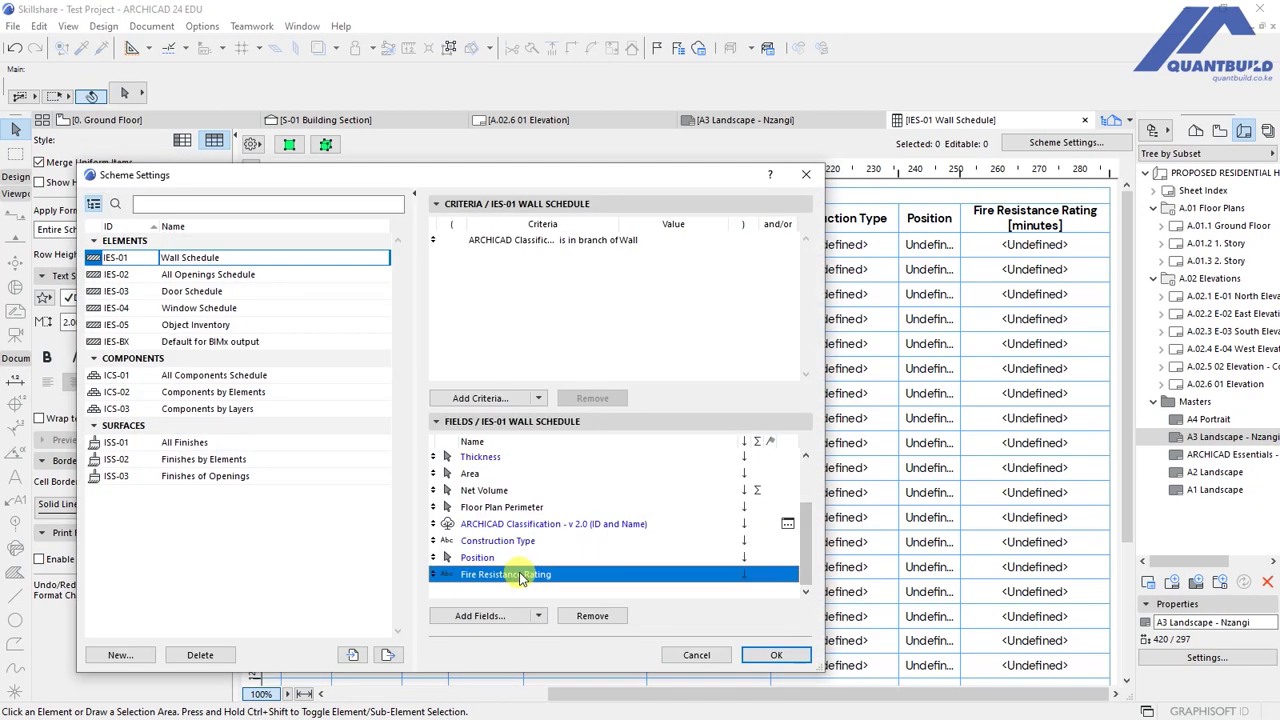
left_click(592, 616)
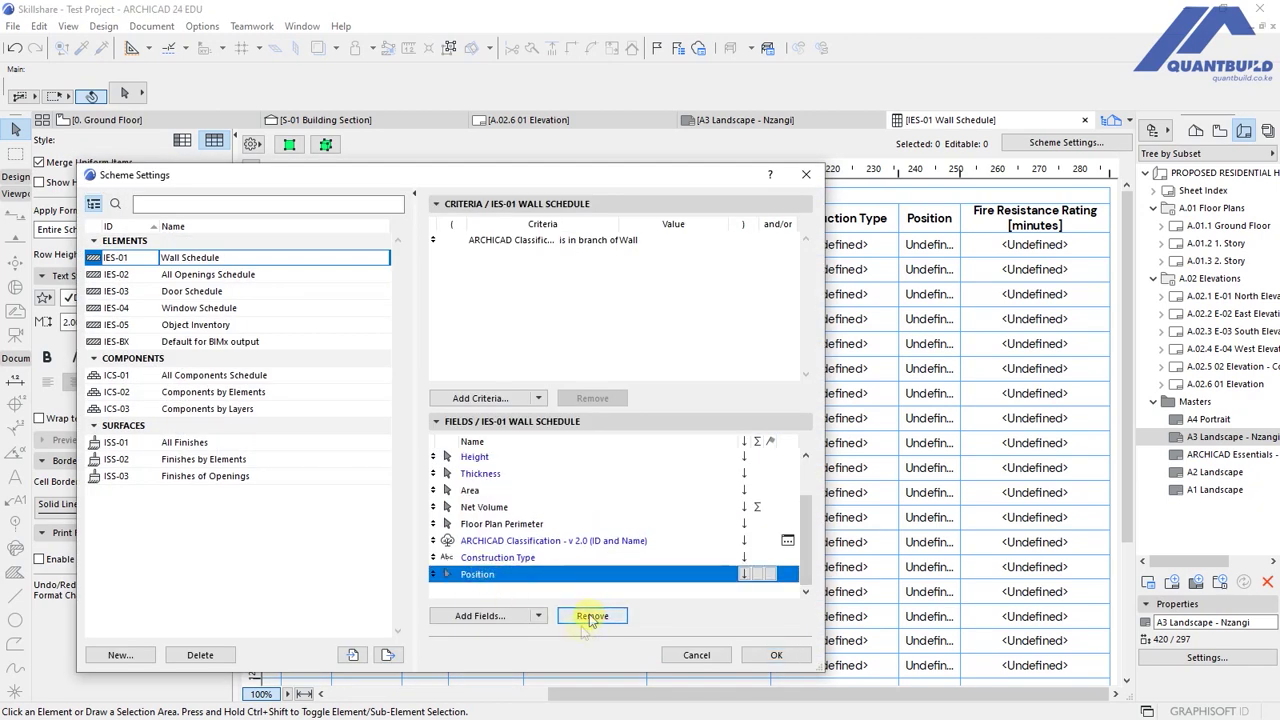
left_click(592, 616)
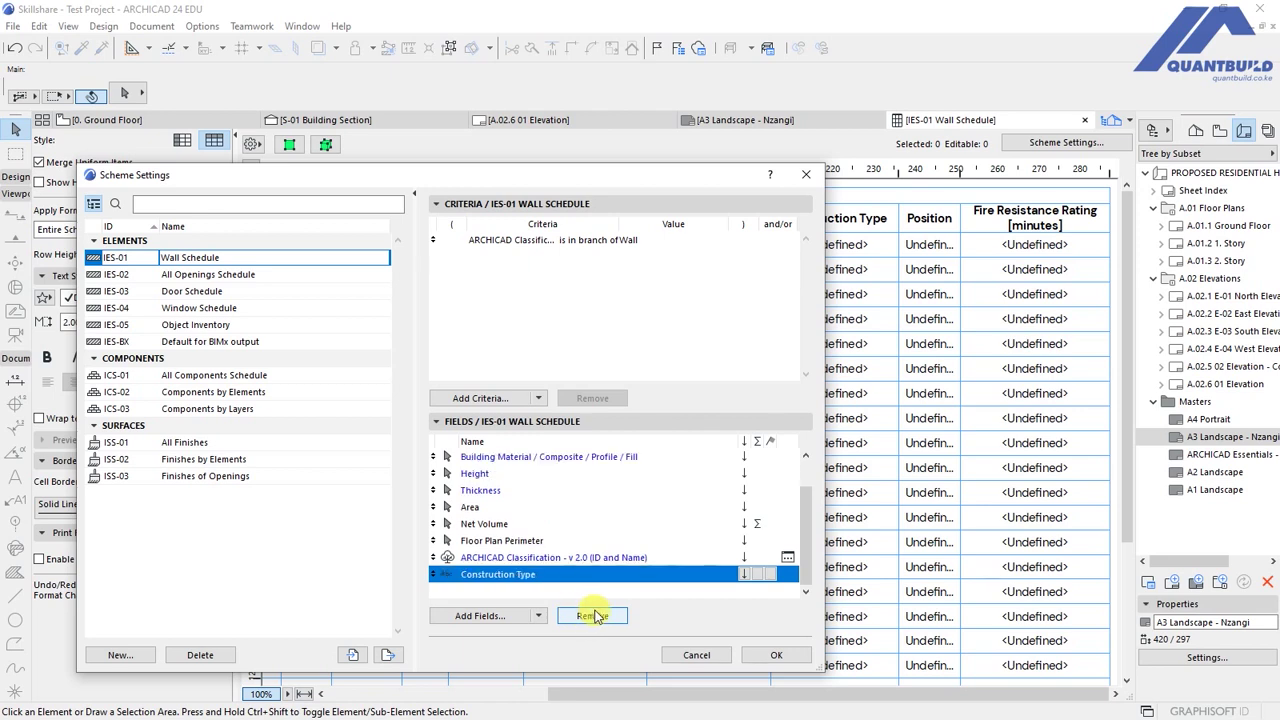
left_click(592, 616)
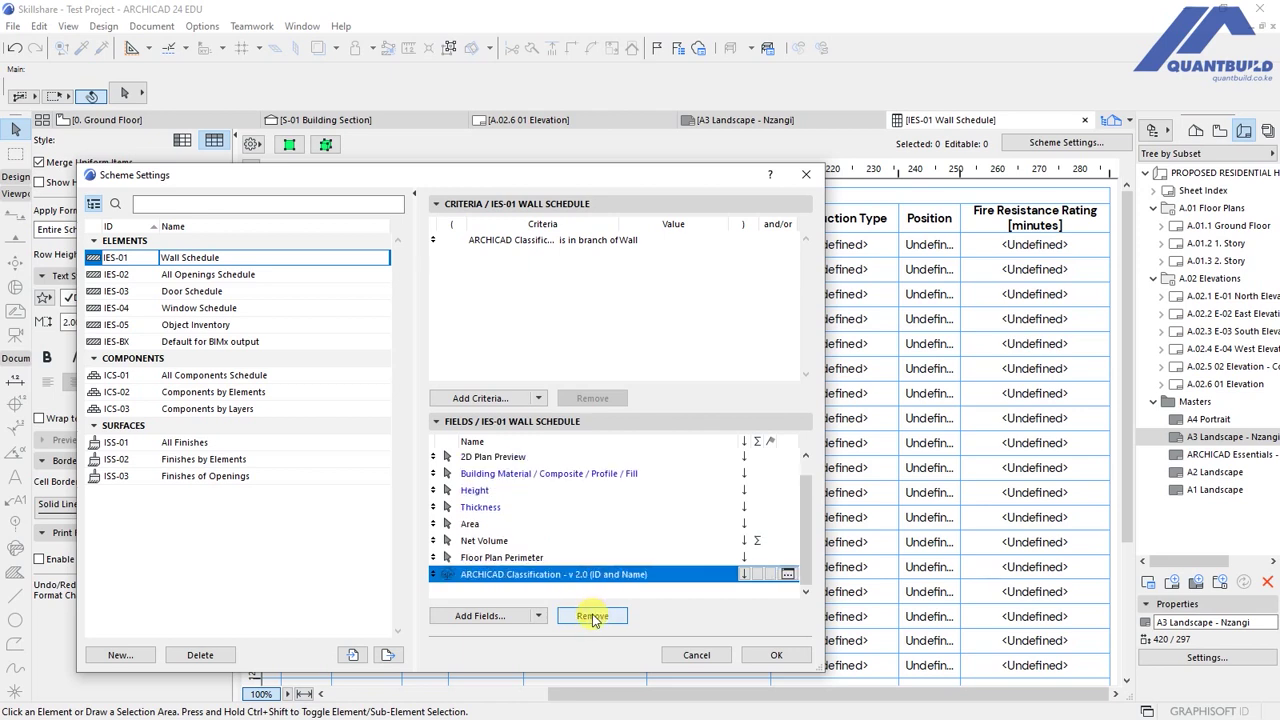
left_click(772, 656)
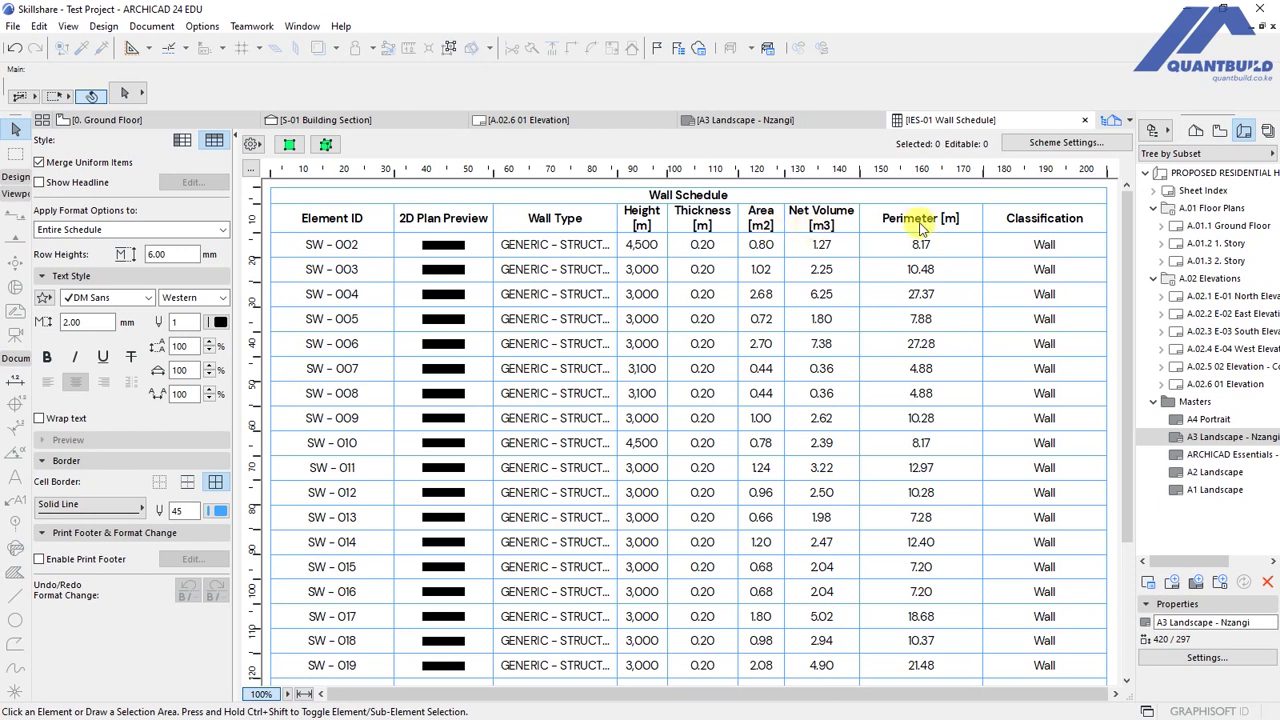
- Add the wall field Length of the Wall at the Center to the wall schedule's scheme
left_click(1064, 143)
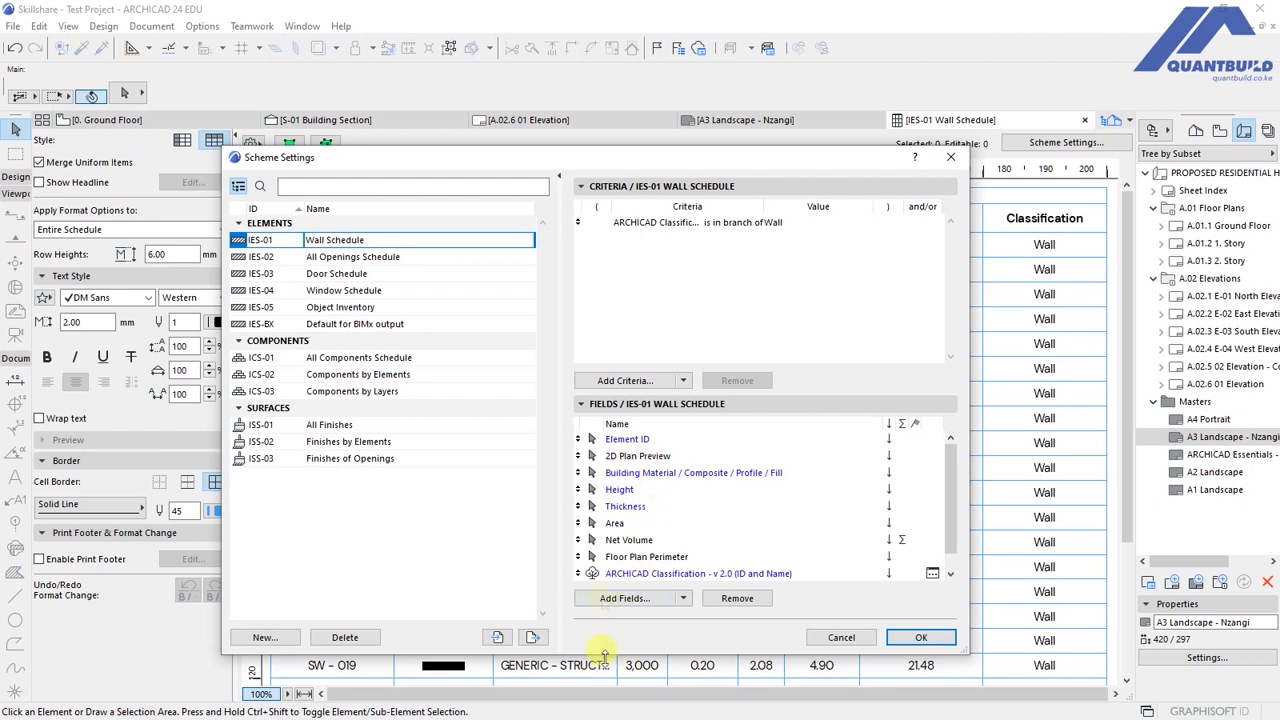
left_click(625, 598)
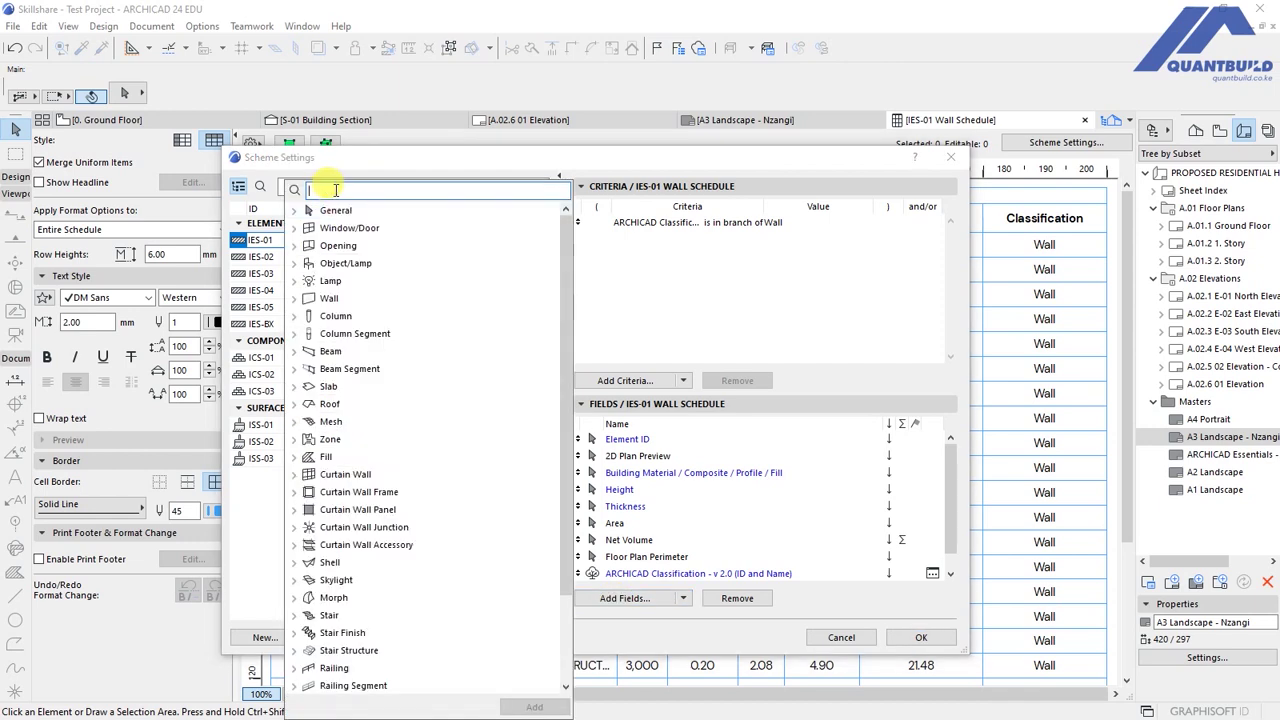
type("wall")
scroll(570, 333, "down", 1)
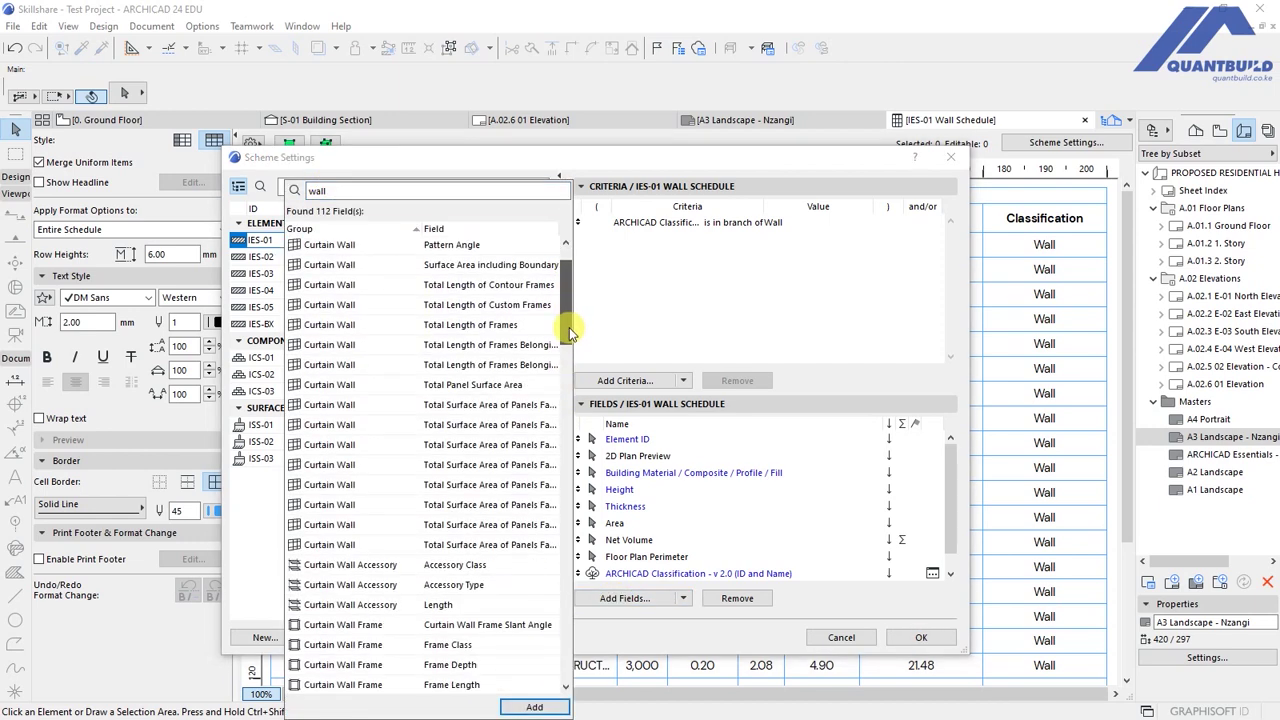
left_click_drag(569, 327, 569, 508)
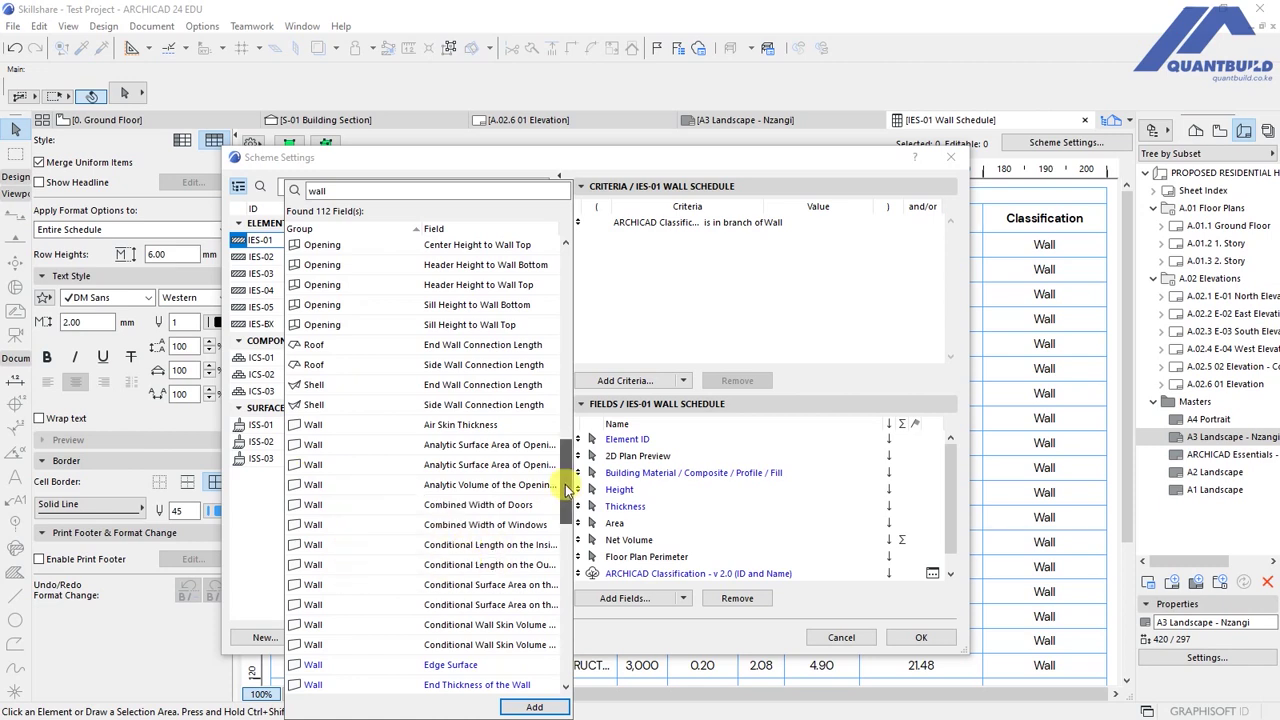
scroll(466, 305, "down", 6)
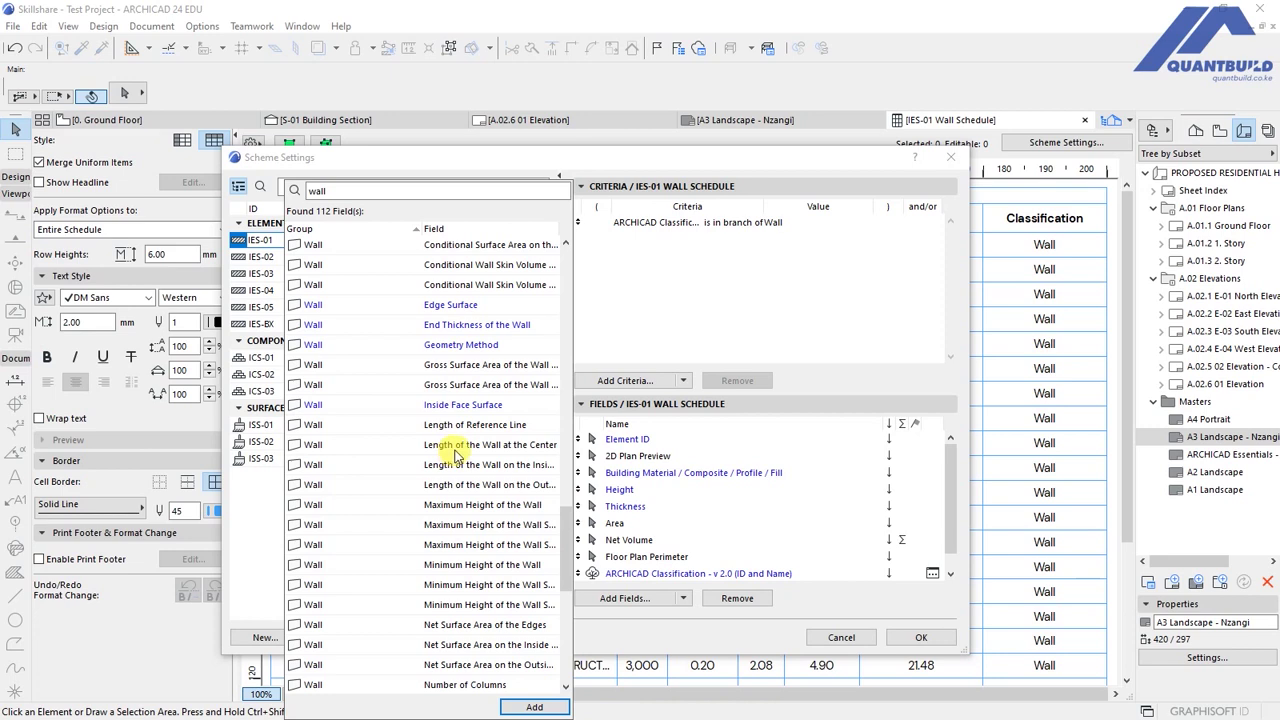
left_click(460, 450)
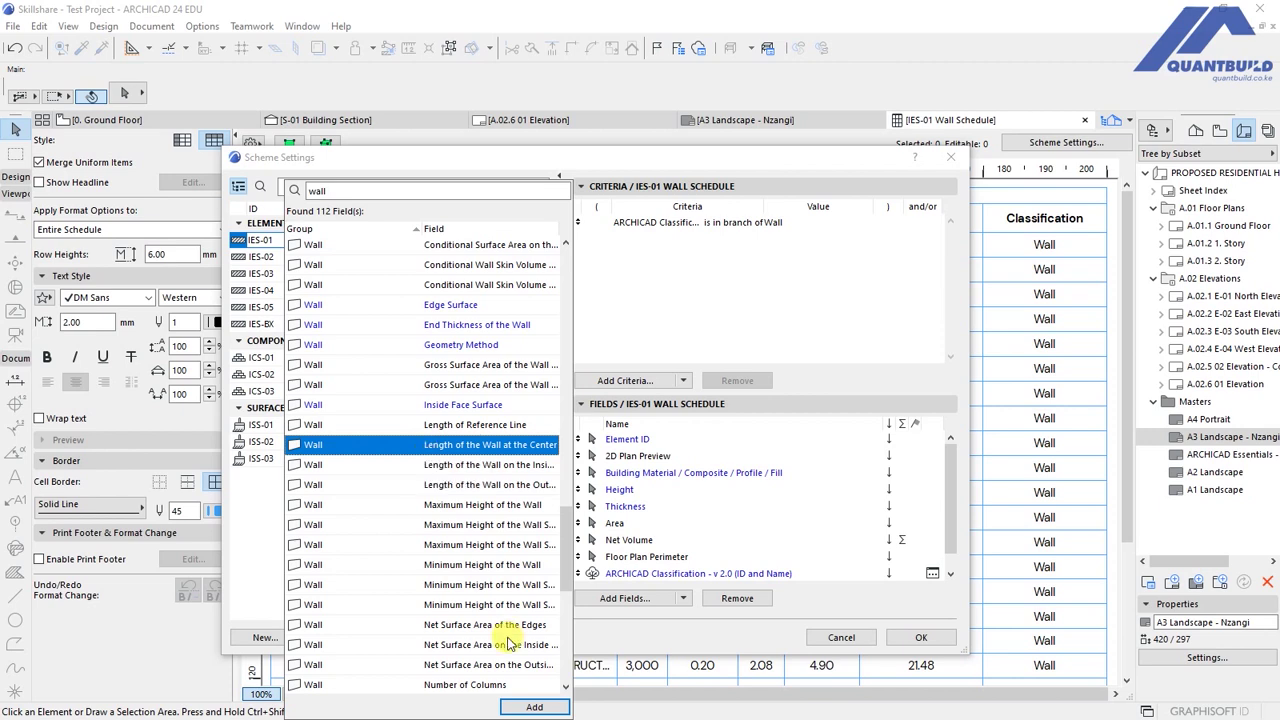
left_click(535, 708)
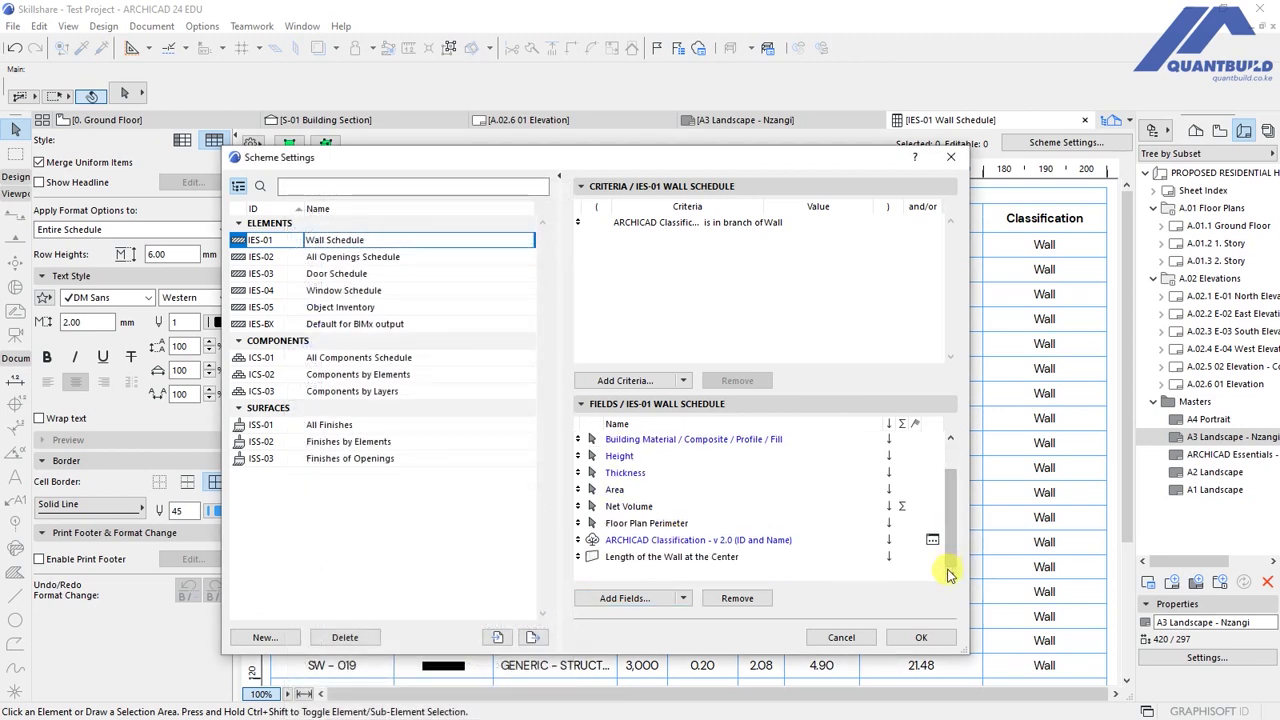
- Remove the Floor Plan Perimeter and Net Volume fields from the wall schedule's scheme and apply the change
left_click(617, 524)
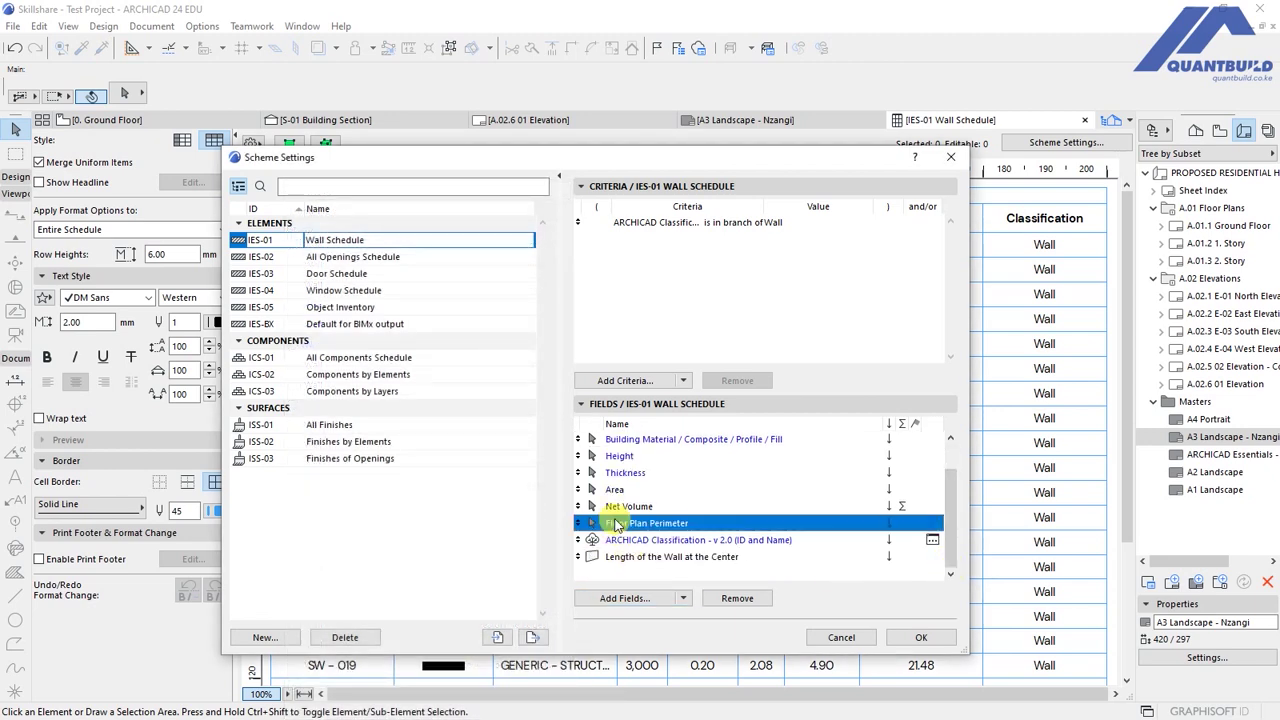
left_click(719, 603)
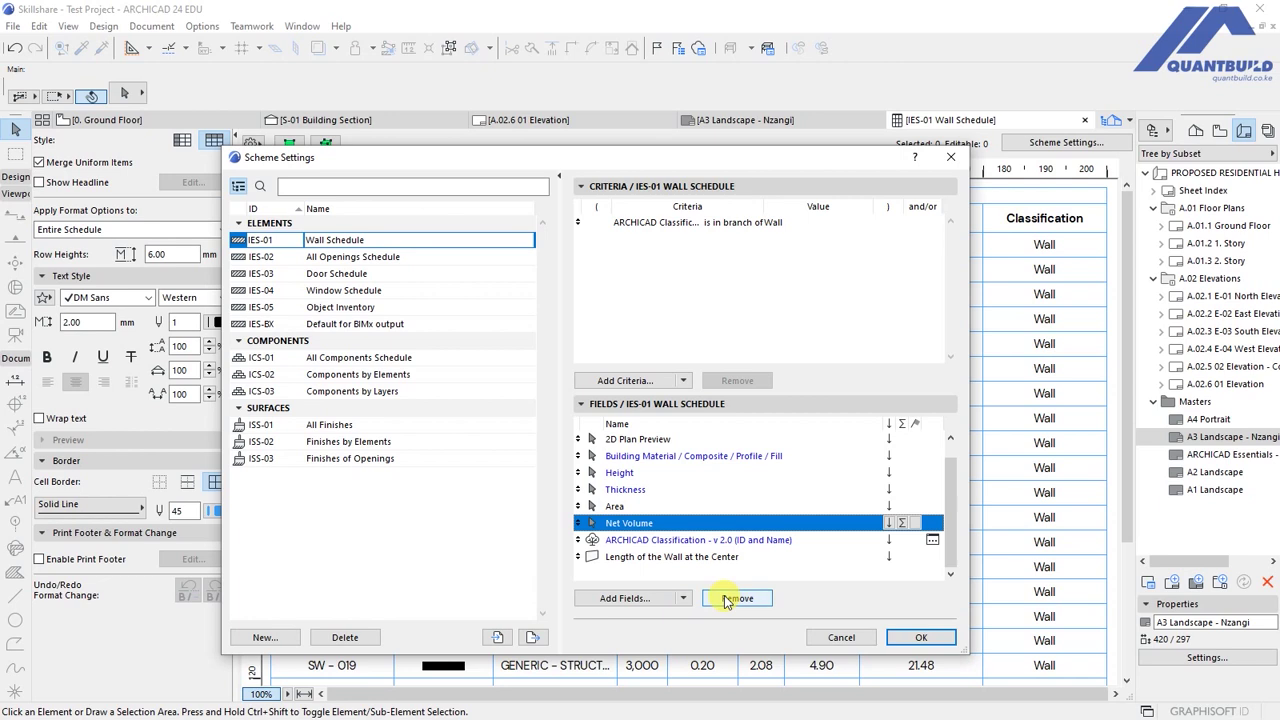
left_click(725, 600)
left_click(914, 639)
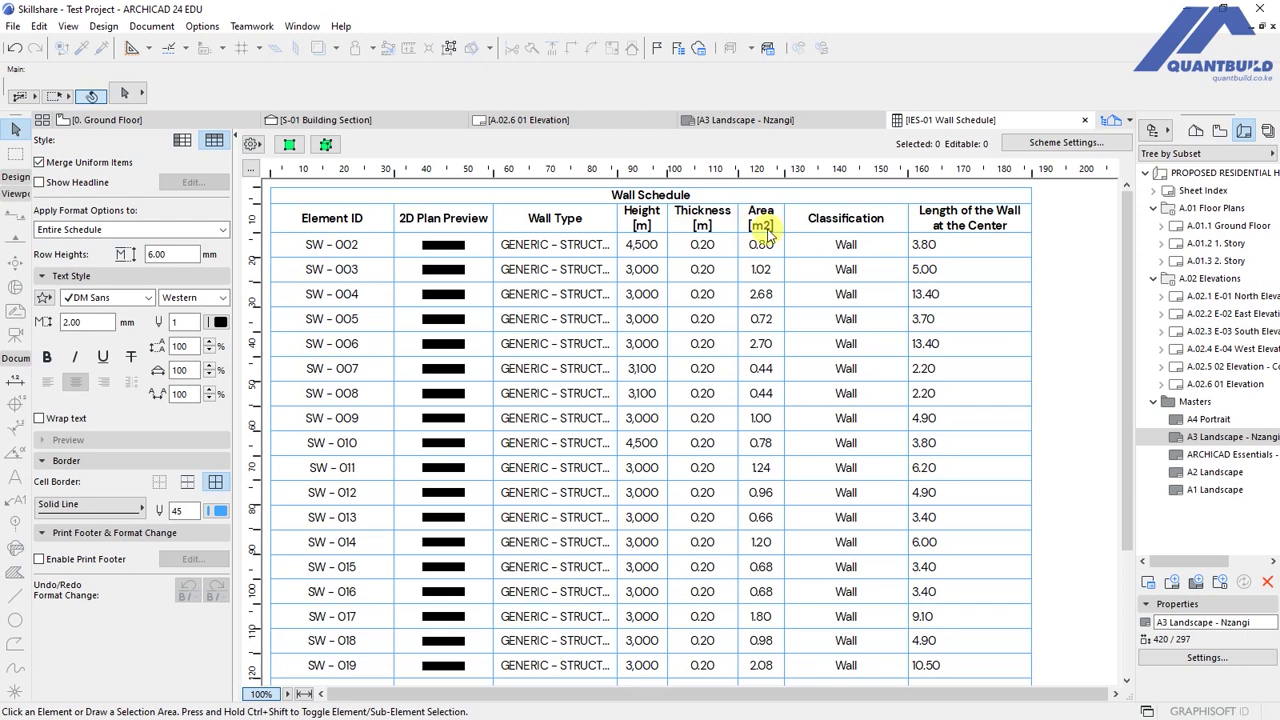
- Remove the Area field from the wall schedule's scheme and check the updated schedule rows
left_click(1066, 142)
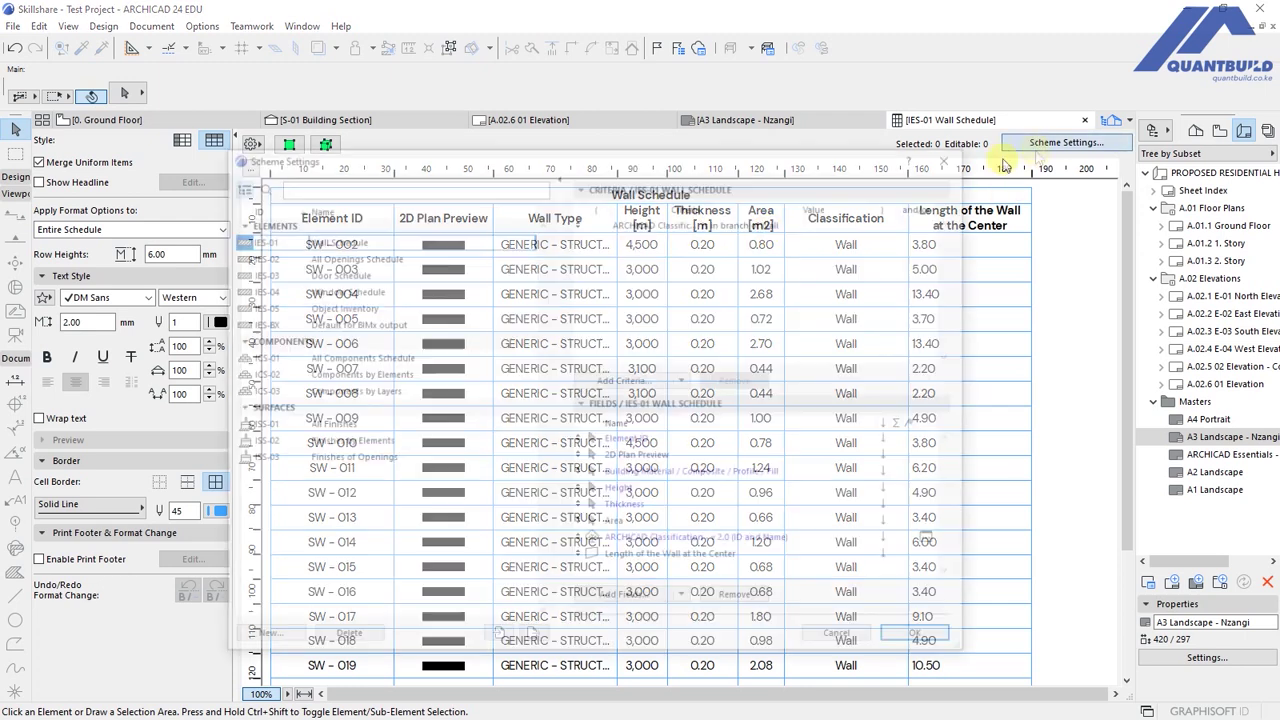
left_click(614, 524)
left_click(740, 599)
left_click(903, 637)
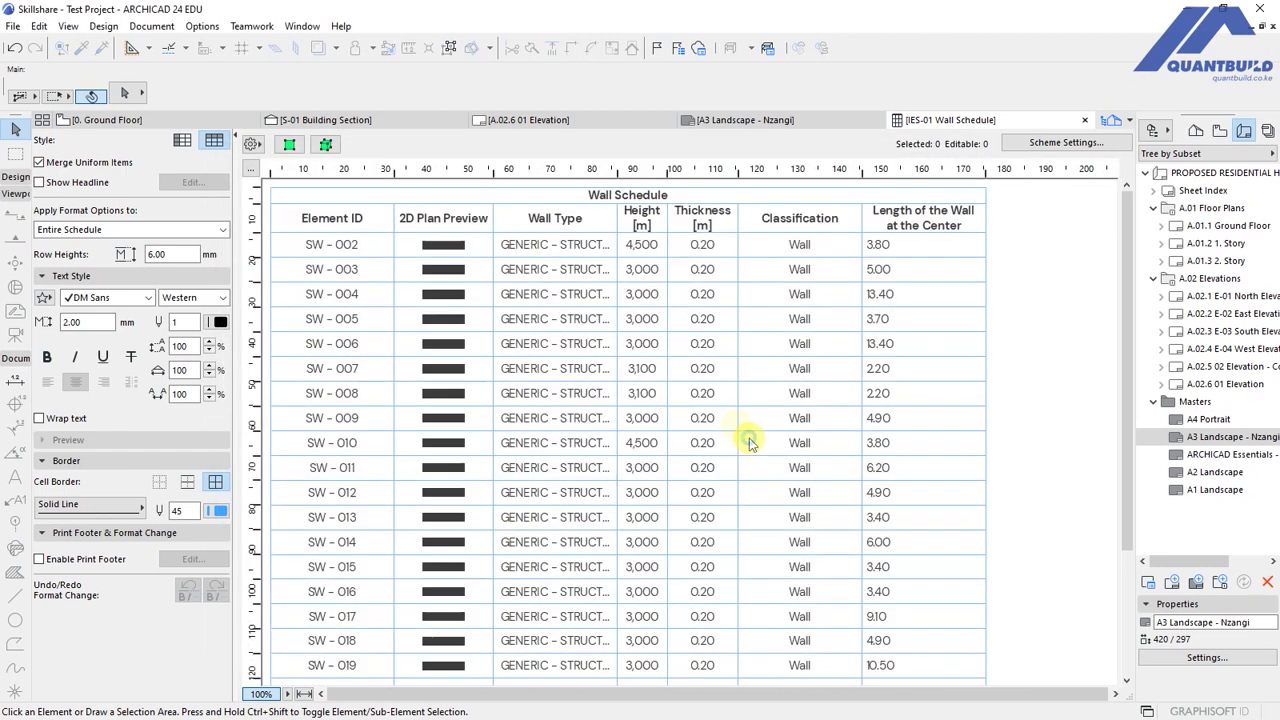
scroll(615, 428, "down", 5)
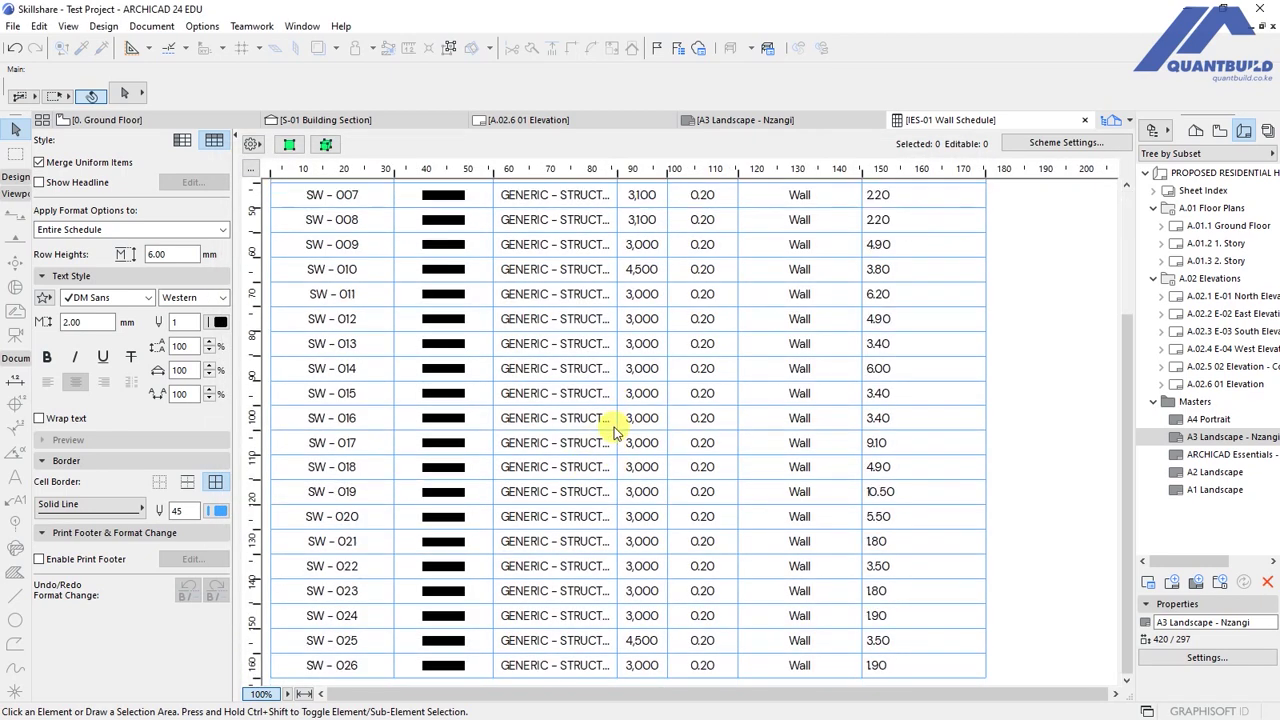
scroll(620, 428, "up", 5)
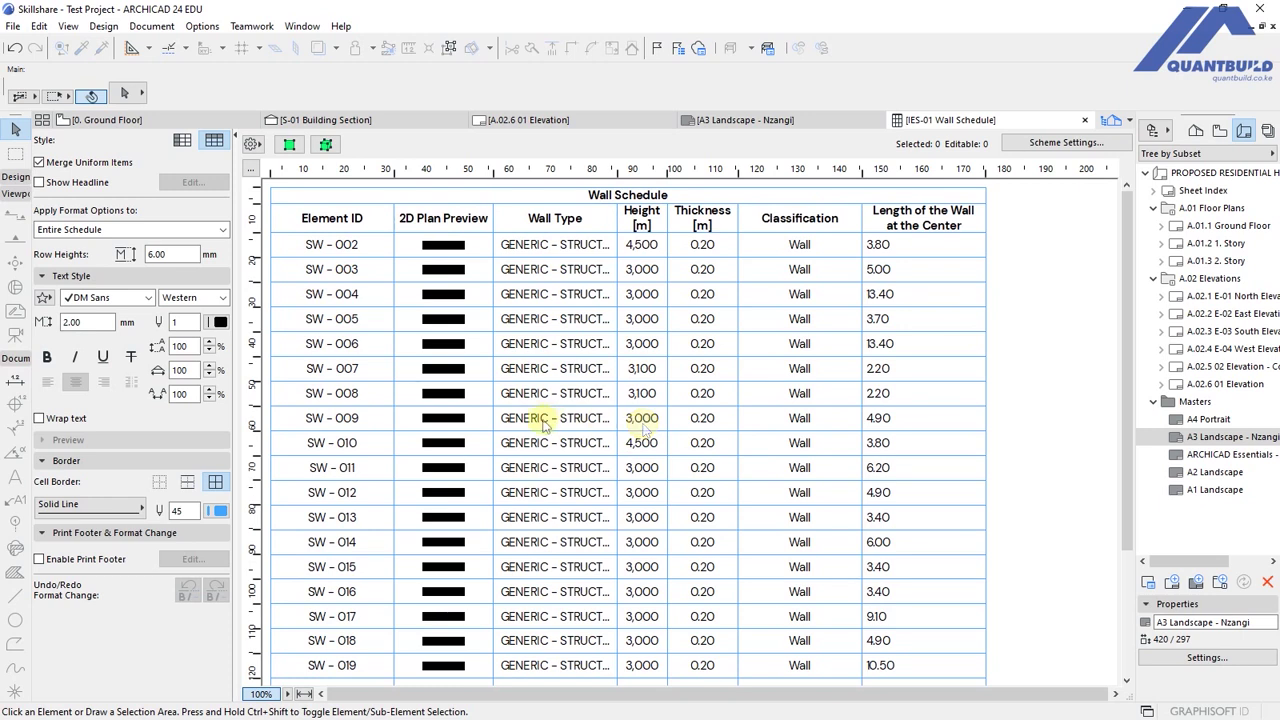
- Save the schedule as the Excel workbook IES-01 Wall Schedule.xlsx in the Udemy Courses folder and open it in Excel after saving
left_click(13, 26)
left_click(168, 47)
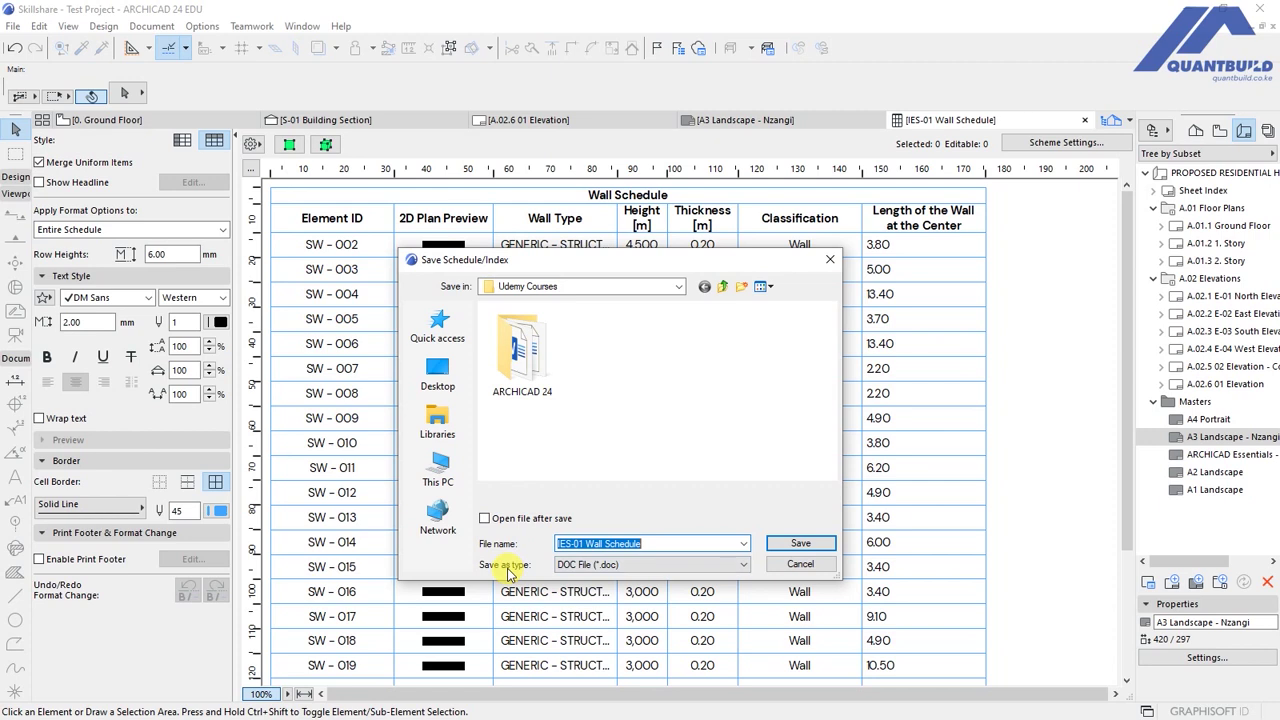
left_click(600, 565)
left_click(600, 588)
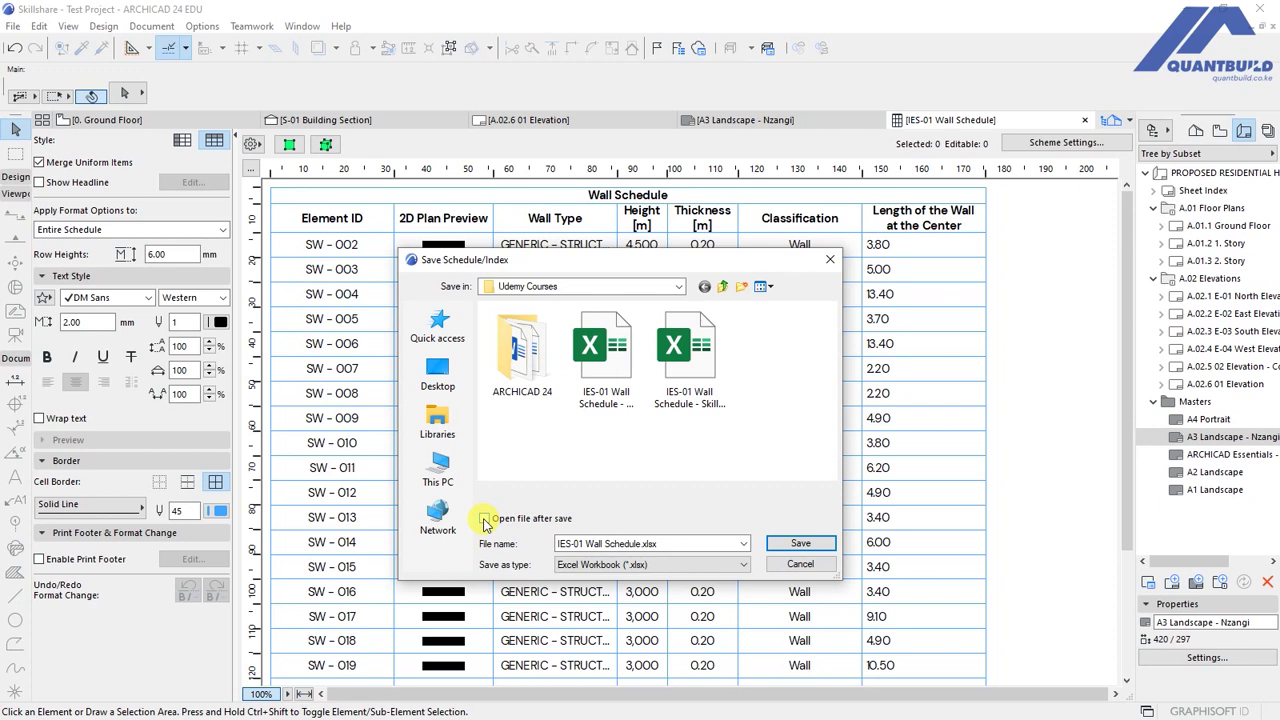
left_click(799, 545)
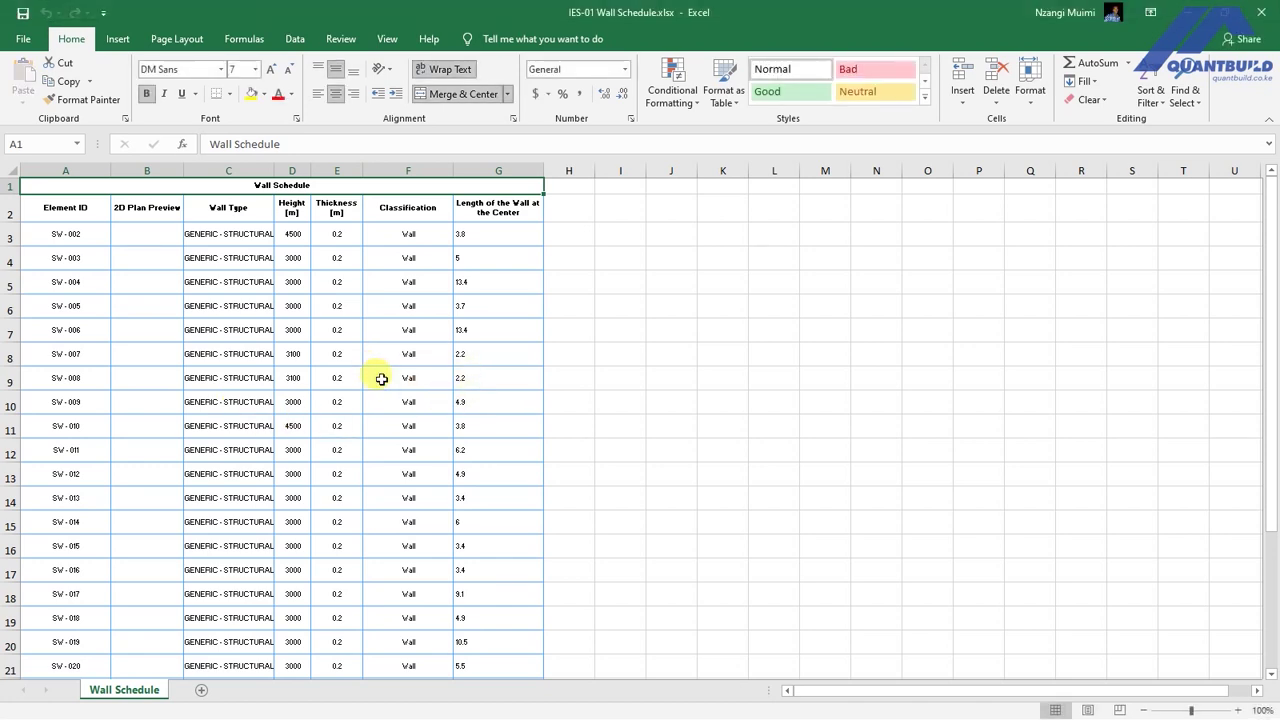
- Look over the exported wall schedule and set the font size of the whole table to 11
scroll(385, 404, "down", 4)
left_click(385, 404)
scroll(260, 363, "up", 4)
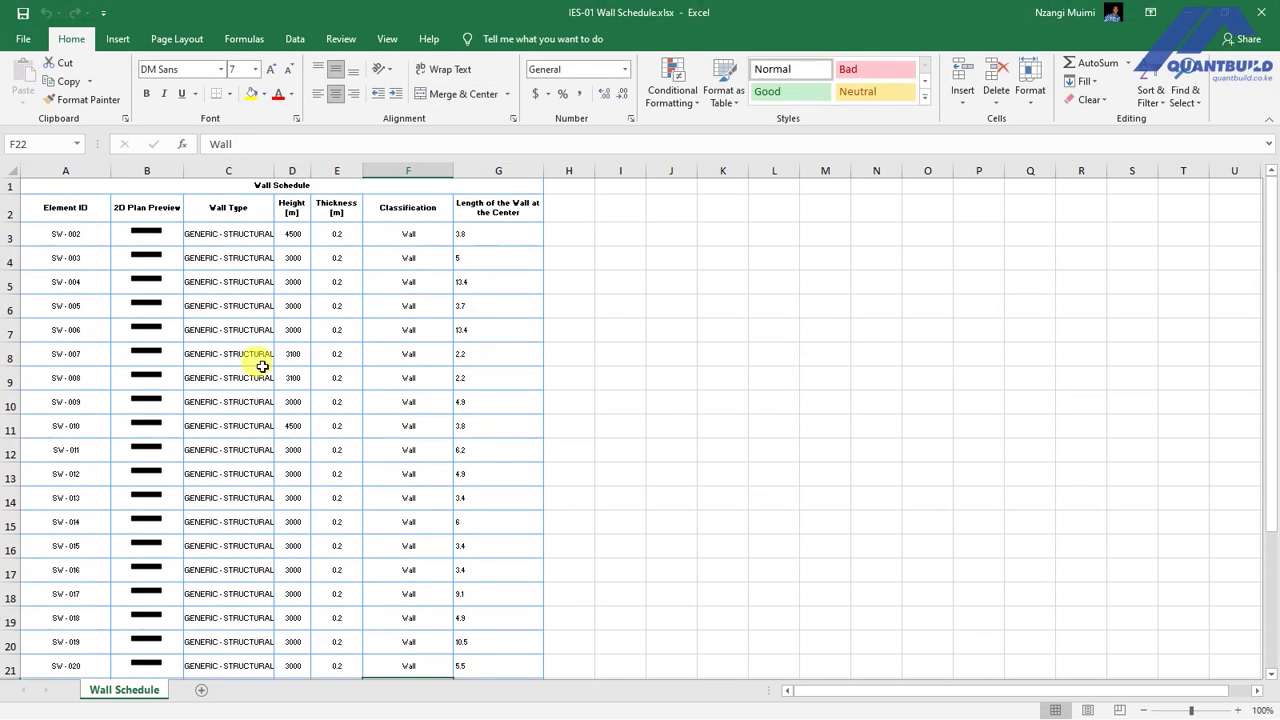
key("ctrl+a")
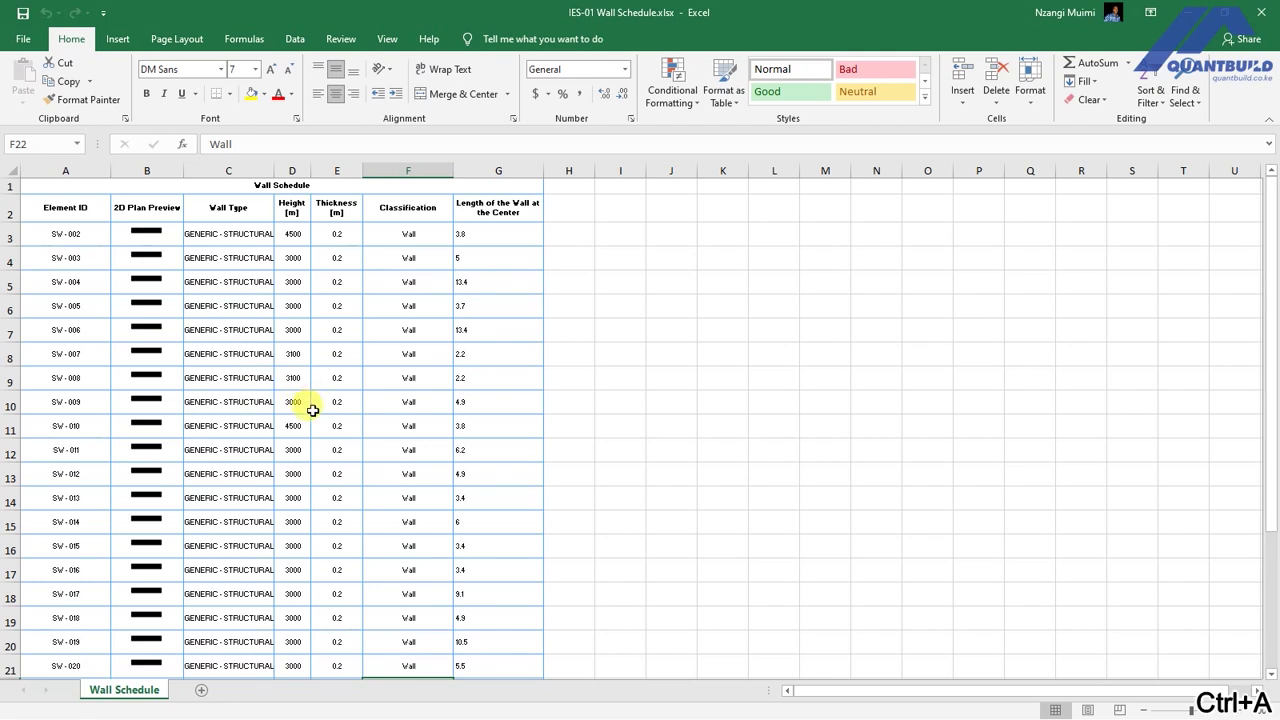
scroll(323, 395, "down", 1)
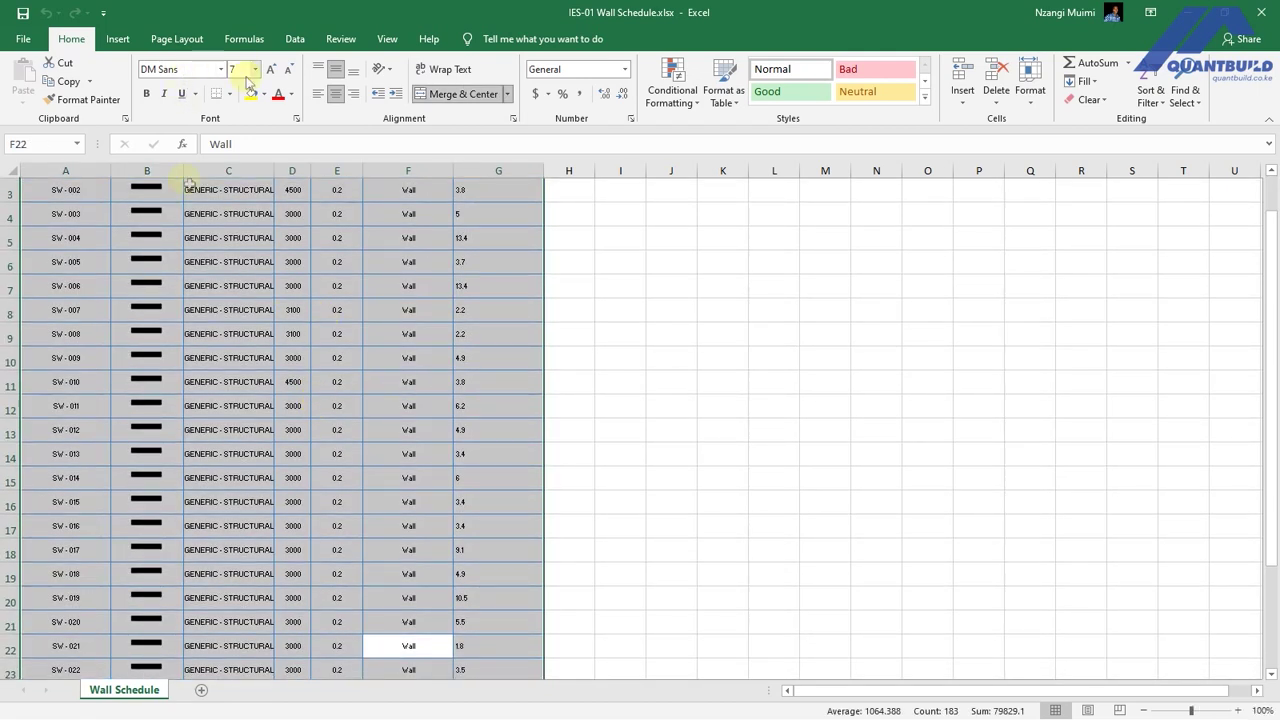
left_click(236, 69)
type("11")
key("Return")
scroll(294, 334, "up", 1)
left_click(586, 291)
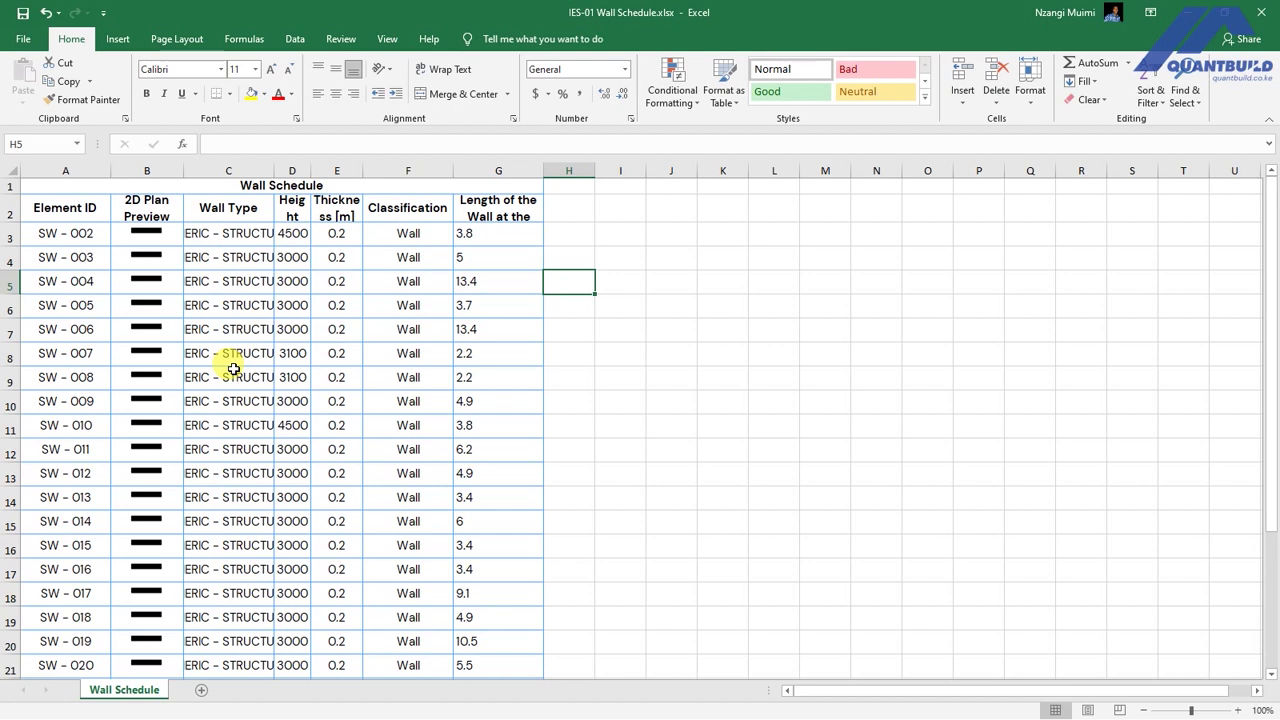
- Fit the widths of the Wall Type, Height and Thickness columns to their contents
double_click(273, 165)
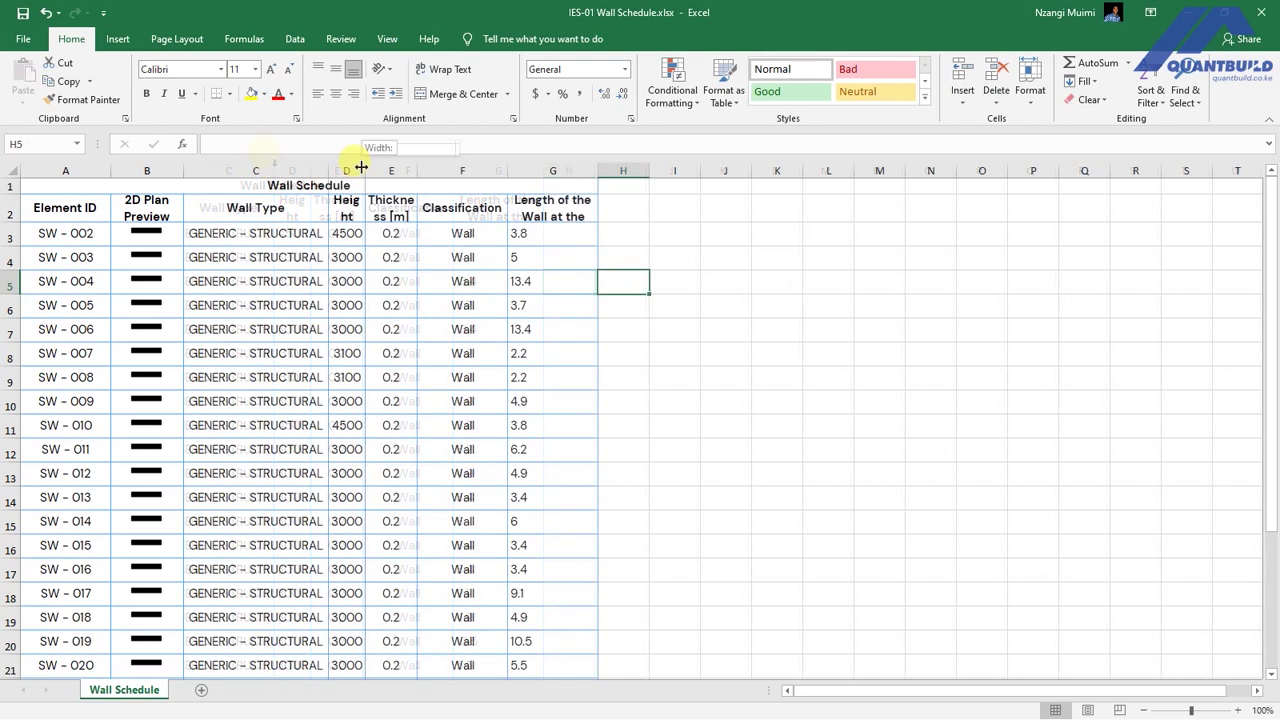
double_click(366, 168)
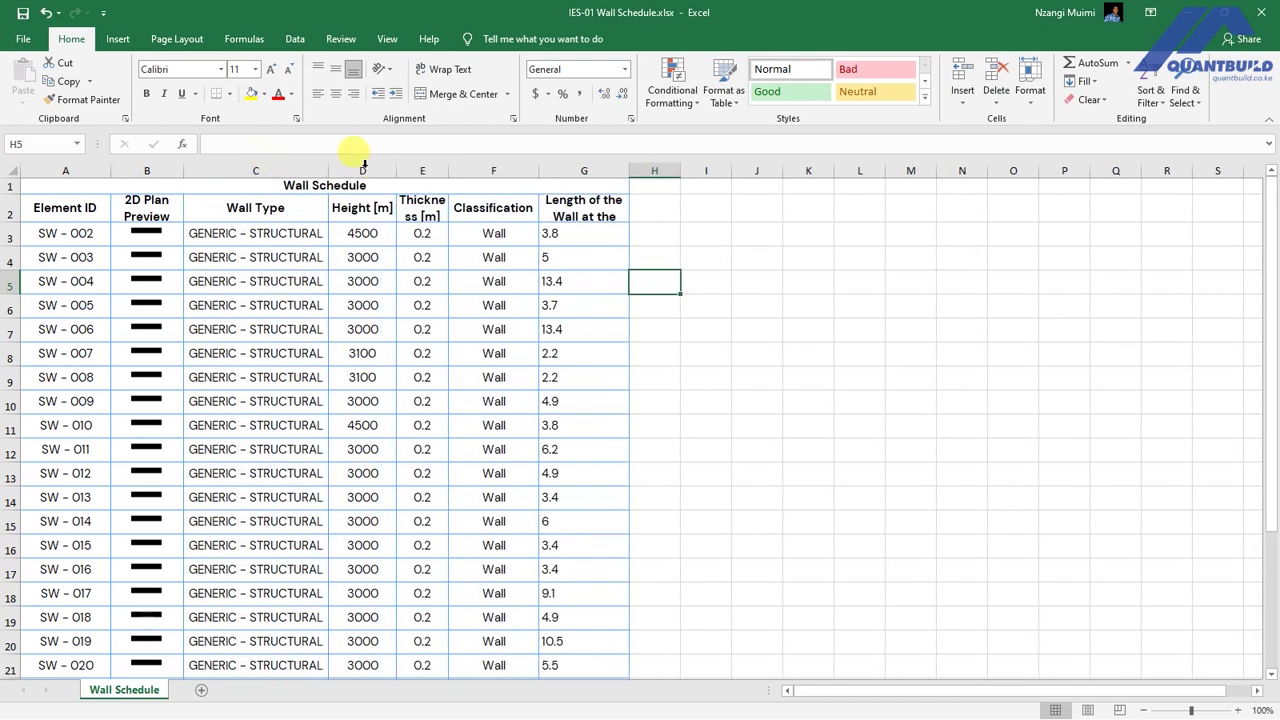
double_click(448, 167)
- Center the values in the Length of the Wall at the Center column and check the table
left_click(621, 170)
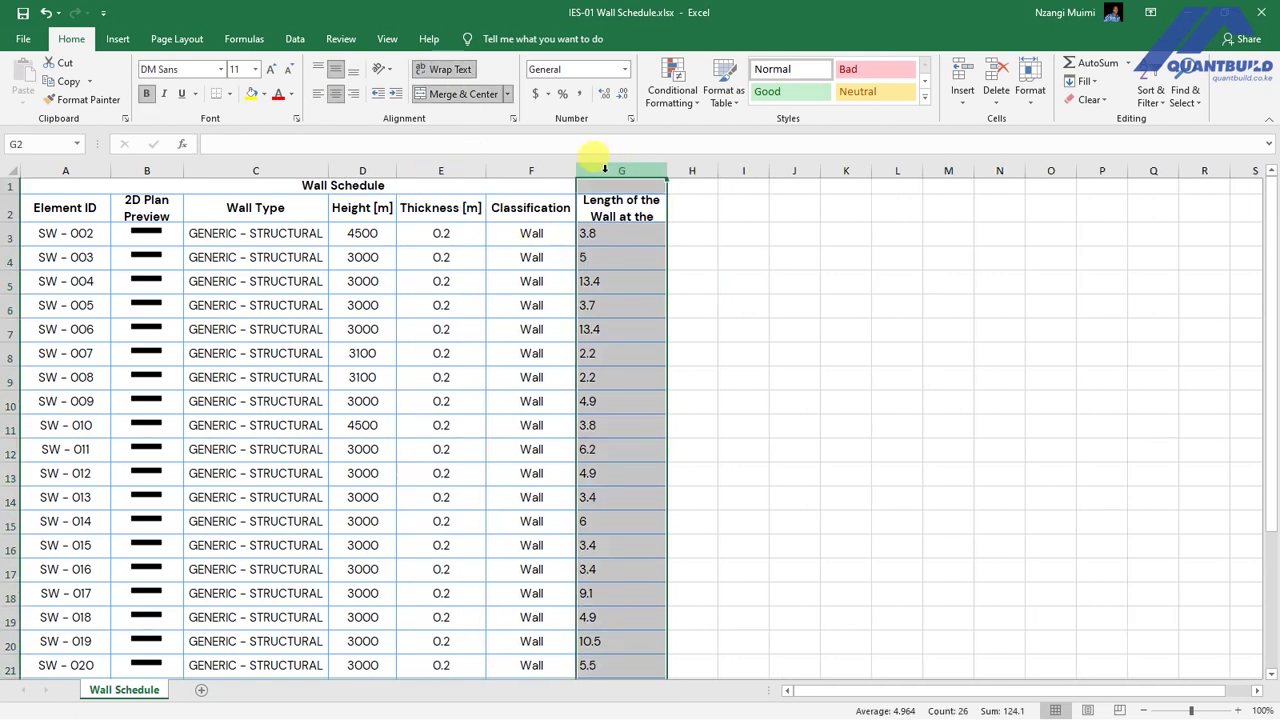
left_click(336, 97)
left_click(754, 306)
scroll(431, 323, "down", 2)
scroll(433, 326, "up", 2)
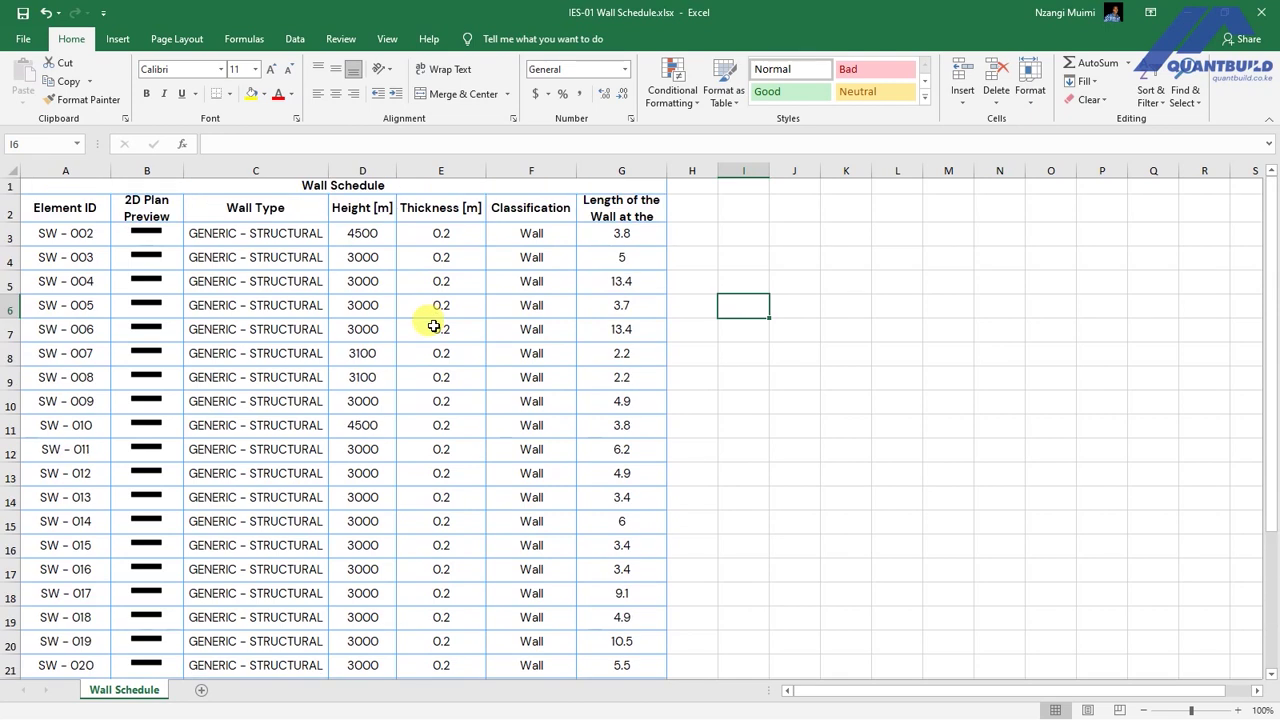
- Go through the Height, Thickness and Length headings and the empty cells H2 to H13 beside the table
left_click(350, 208)
left_click(438, 207)
left_click(622, 210)
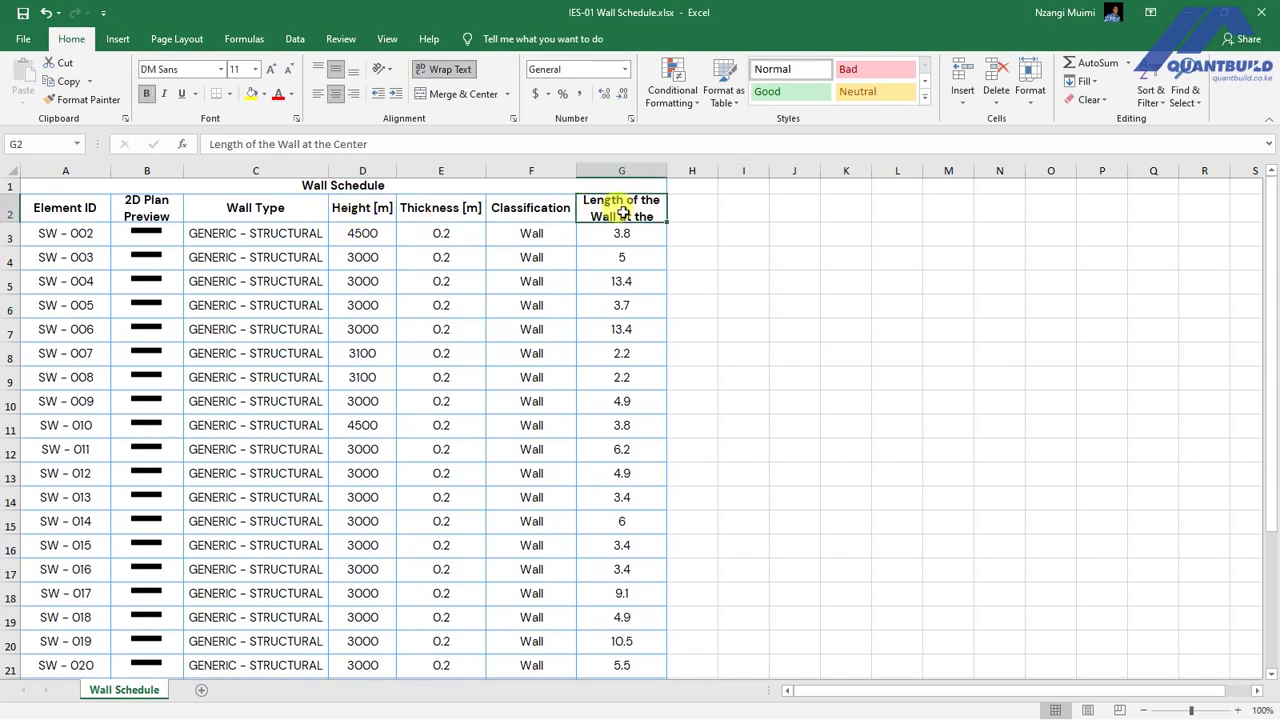
left_click(694, 209)
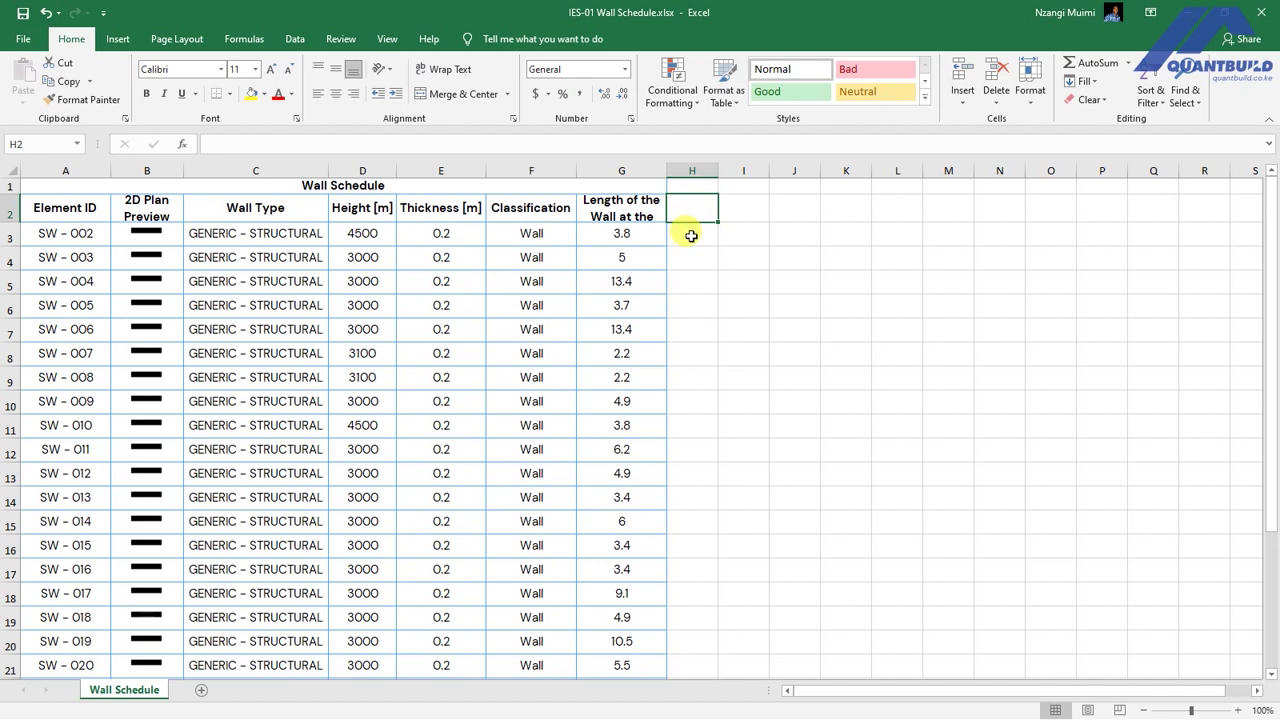
left_click(693, 306)
left_click(692, 210)
key("shift+Down")
key("shift+Down")
key("shift+Down")
key("shift+Down")
key("shift+Down")
key("shift+Down")
key("shift+Down")
key("shift+Down")
key("shift+Down")
key("shift+Down")
key("shift+Down")
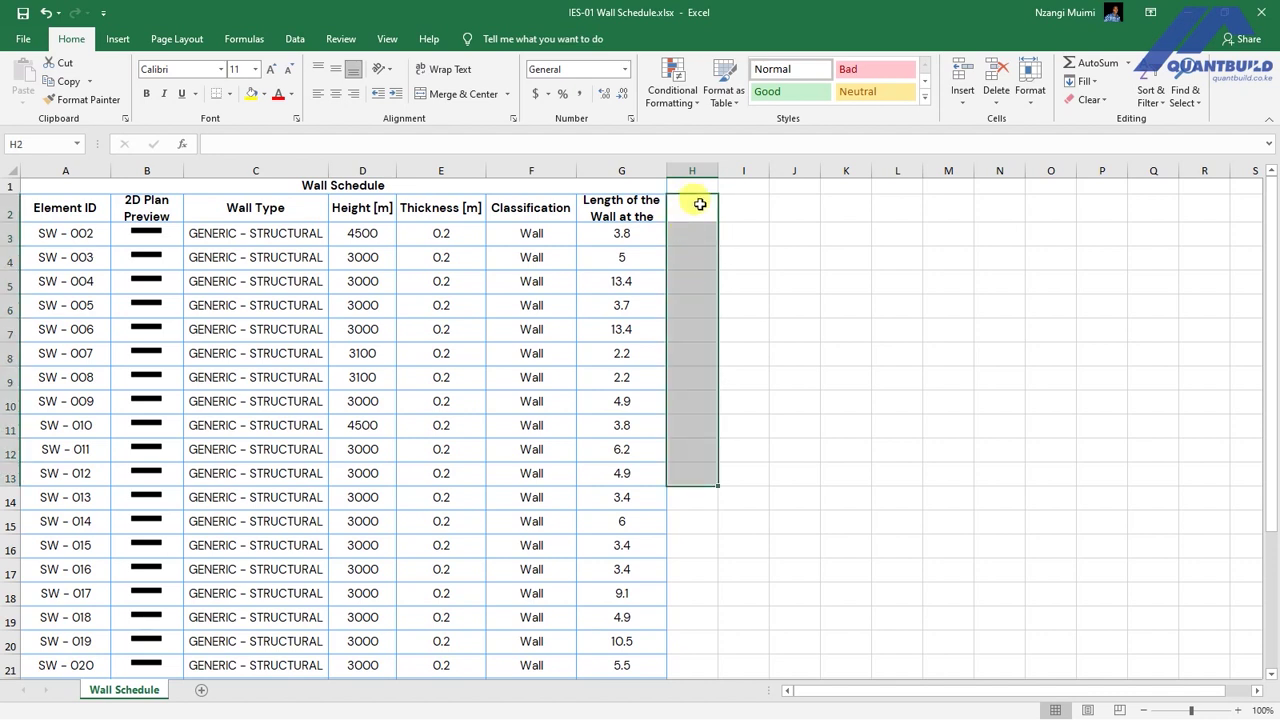
- Review the first wall's length and height values and the empty columns beside the table
left_click(623, 234)
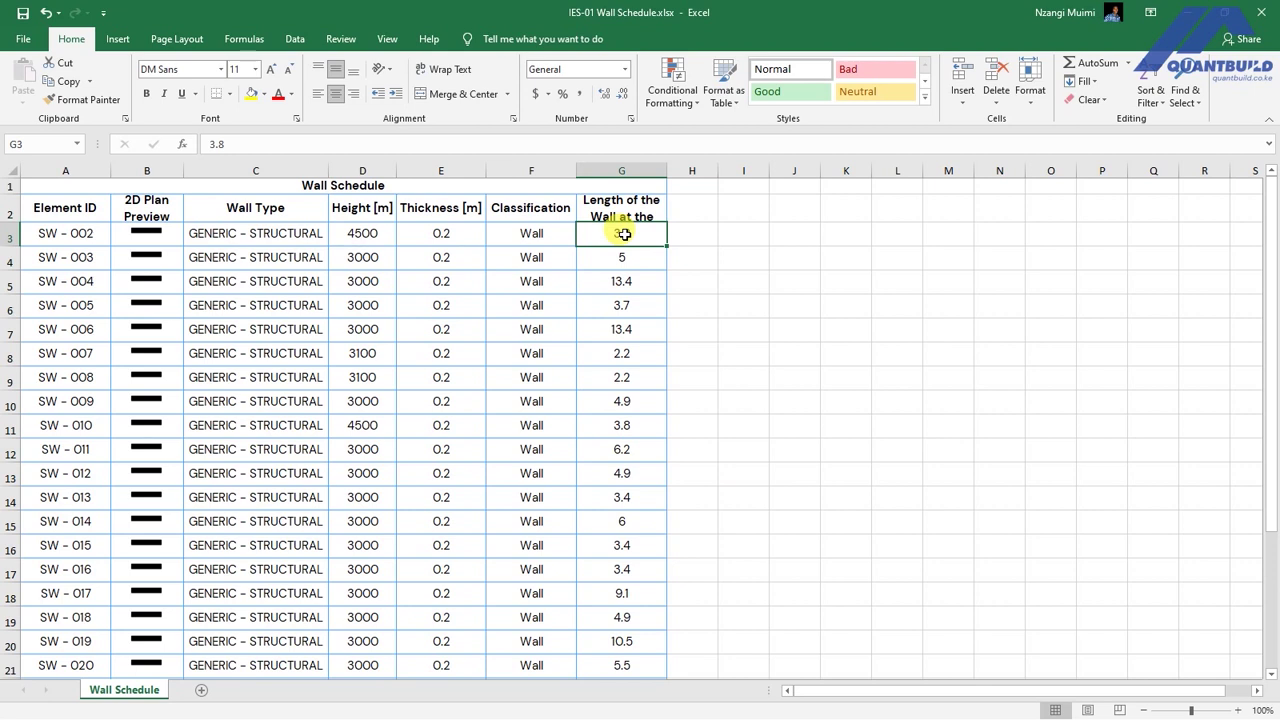
left_click(355, 232)
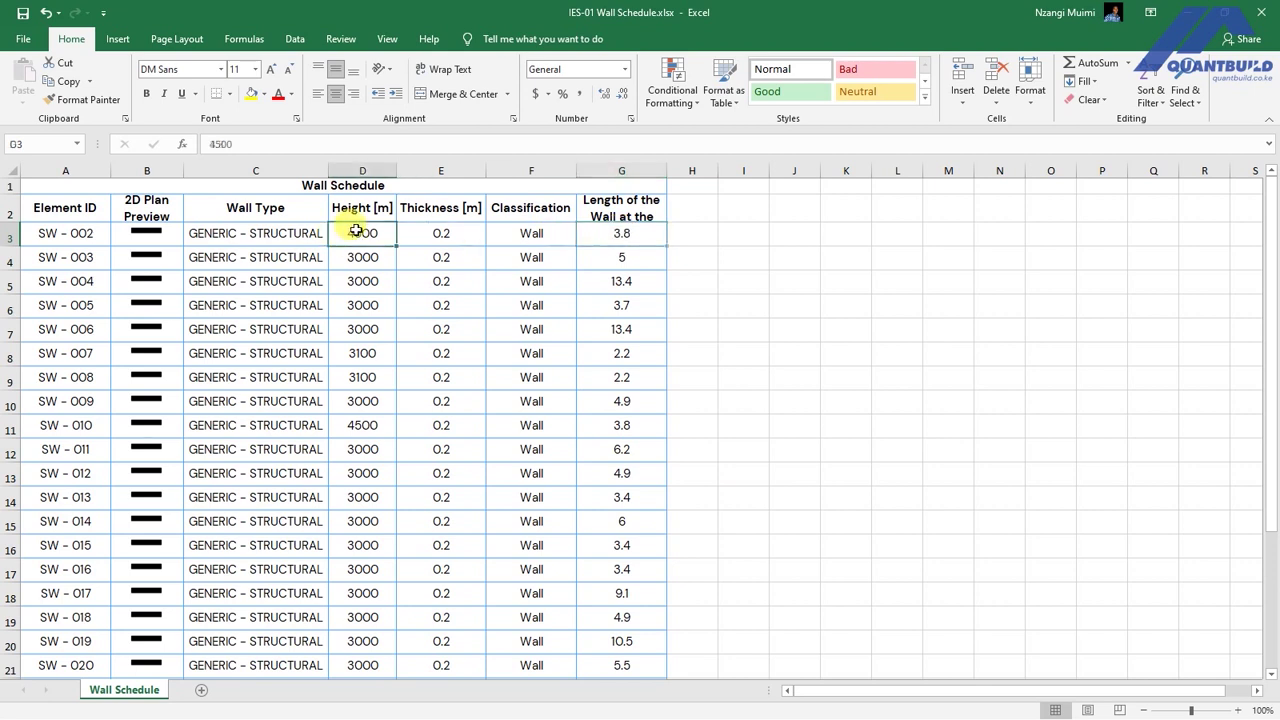
left_click(746, 204)
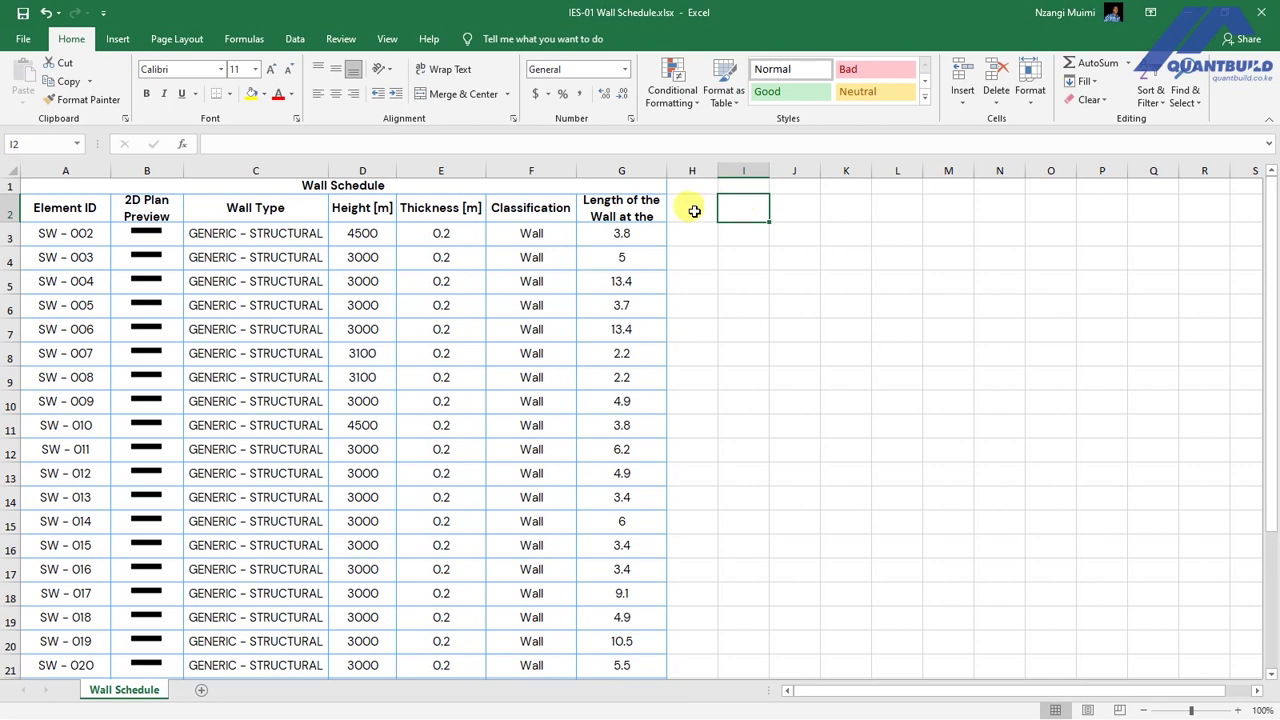
scroll(434, 246, "down", 7)
scroll(441, 260, "up", 7)
left_click(798, 207)
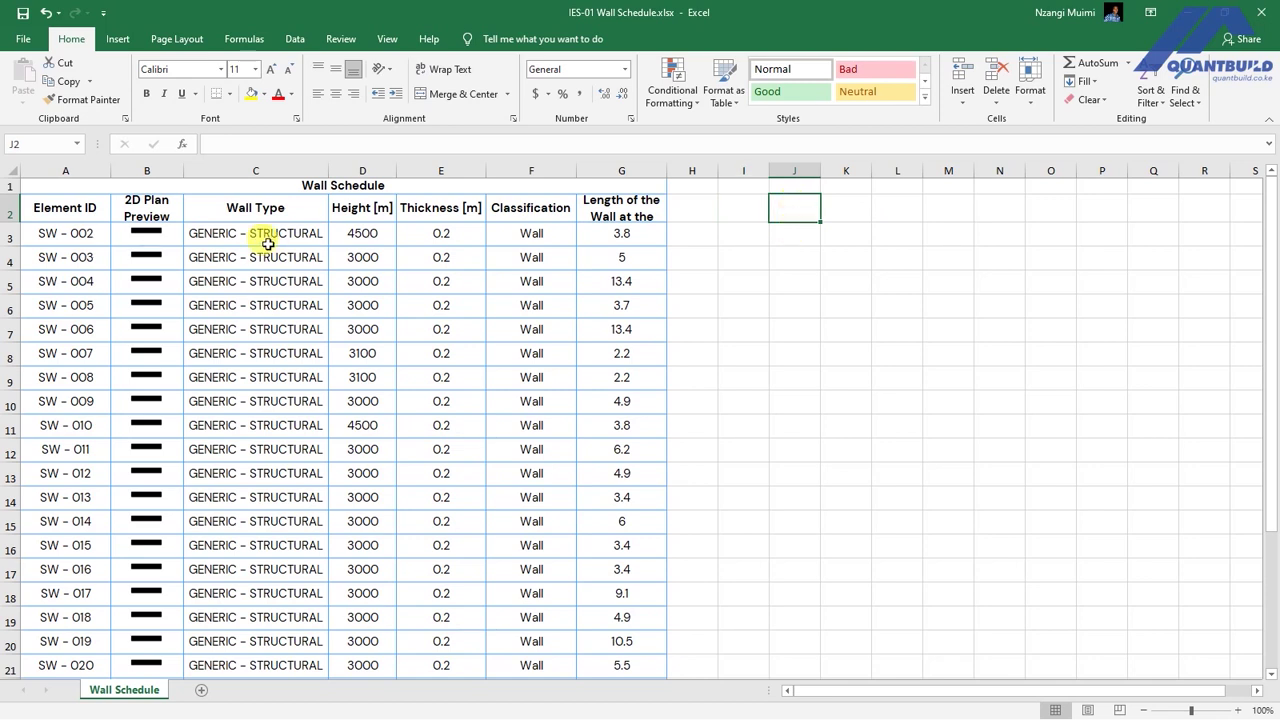
left_click(691, 214)
- Extend the Length of the Wall at the Center column, G2 to G27, across columns H to J with its formatting
left_click(649, 208)
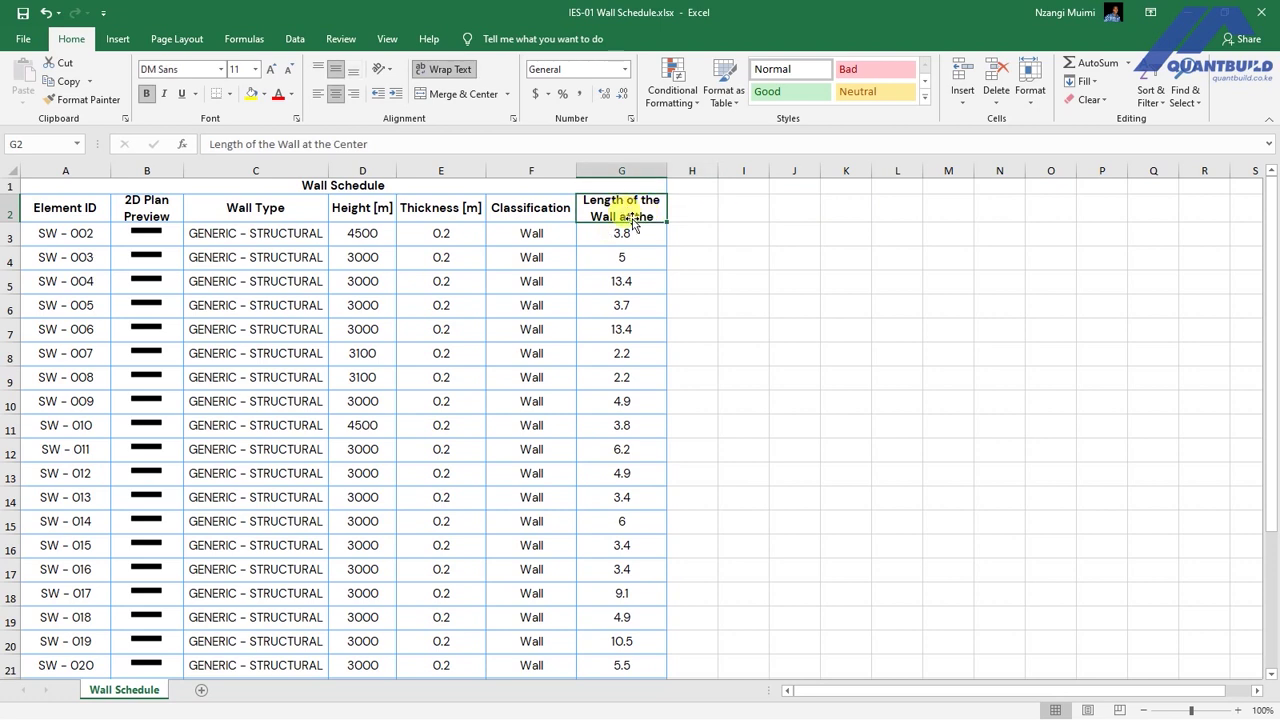
left_click_drag(621, 207, 643, 337)
scroll(650, 340, "up", 2)
left_click_drag(667, 393, 780, 385)
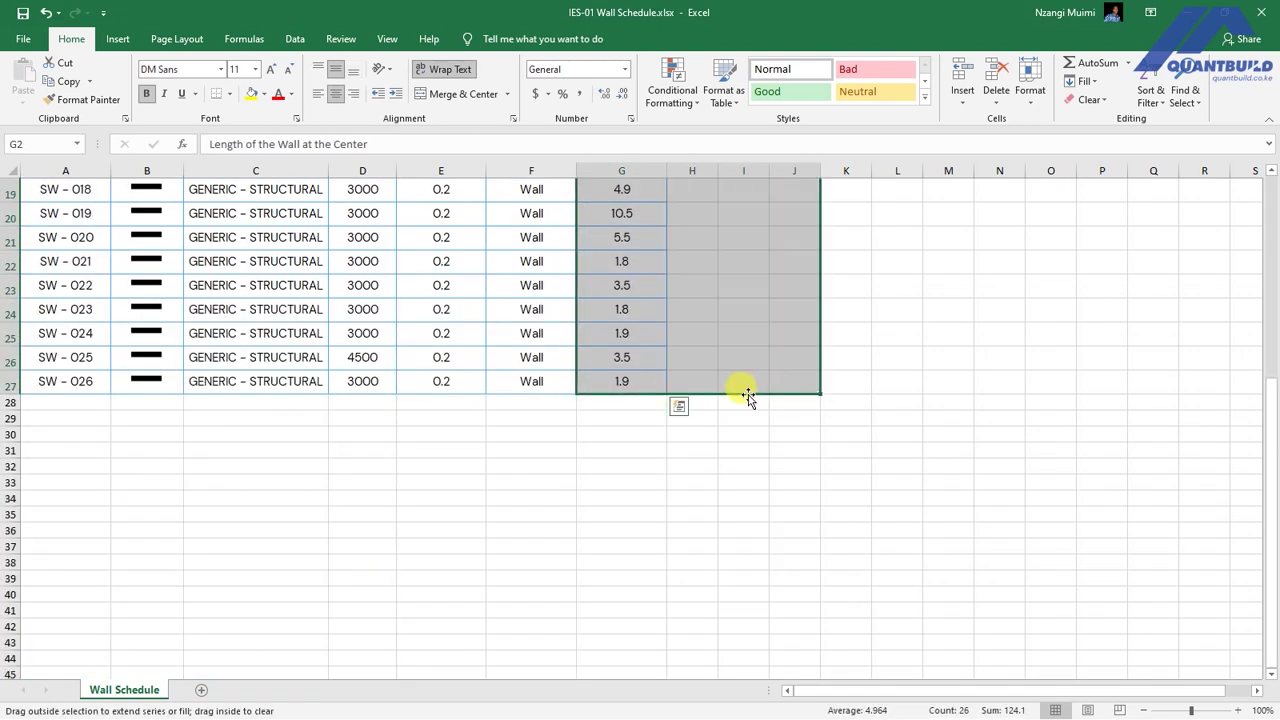
scroll(770, 440, "up", 6)
left_click(743, 377)
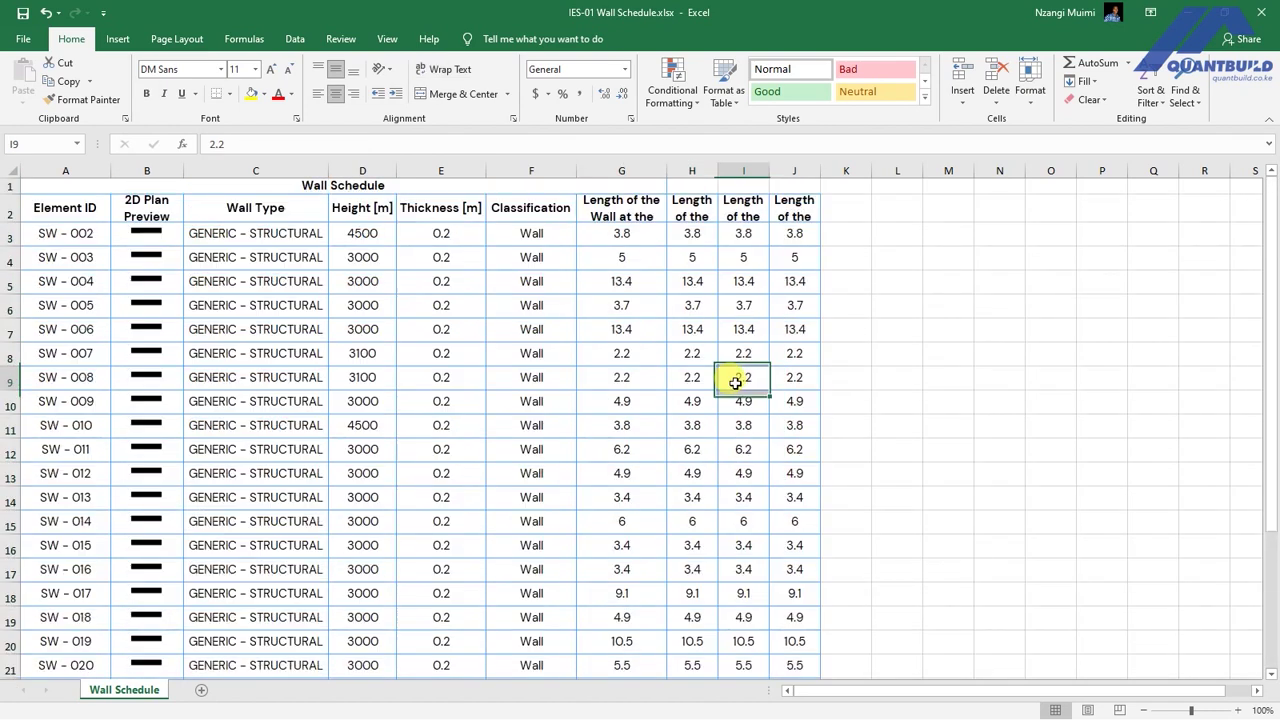
- Clear the copied length values from H3 to J27, keeping the cell formatting
left_click_drag(682, 233, 755, 480)
right_click(732, 455)
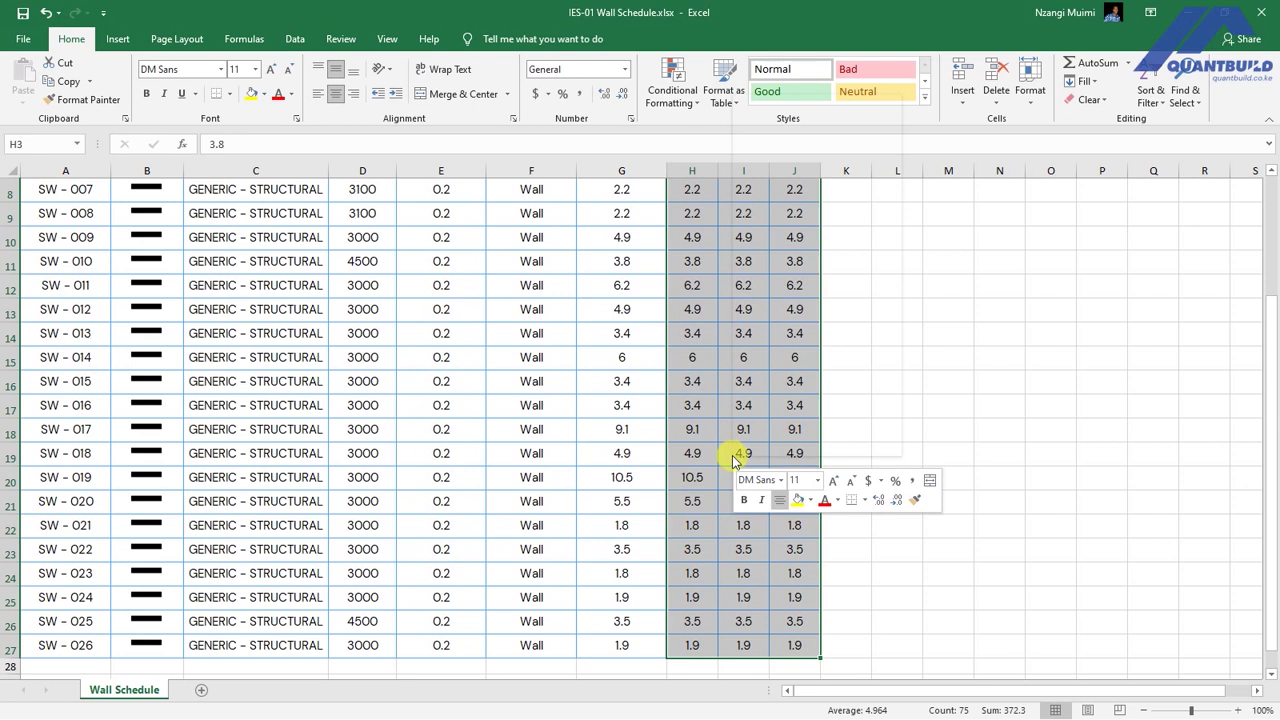
left_click(790, 265)
scroll(757, 257, "up", 2)
- Replace the heading in H2 with "Area (Sqm)"
left_click(712, 212)
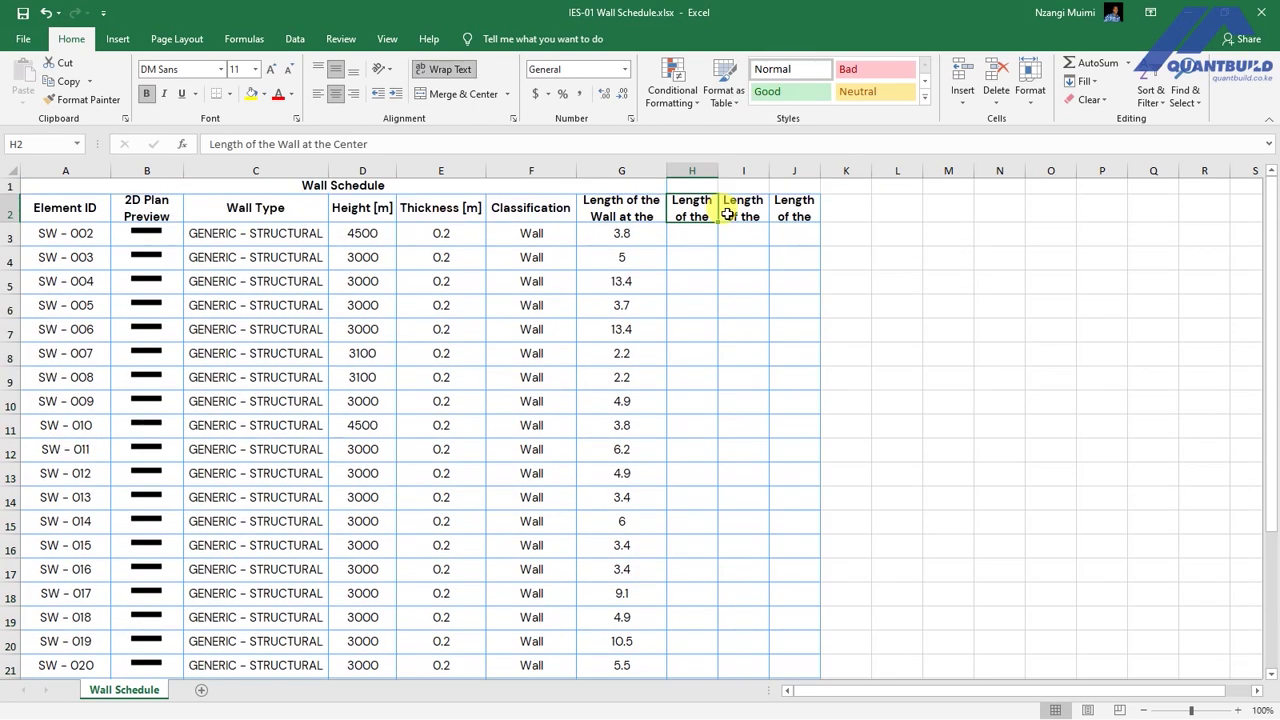
type("Area")
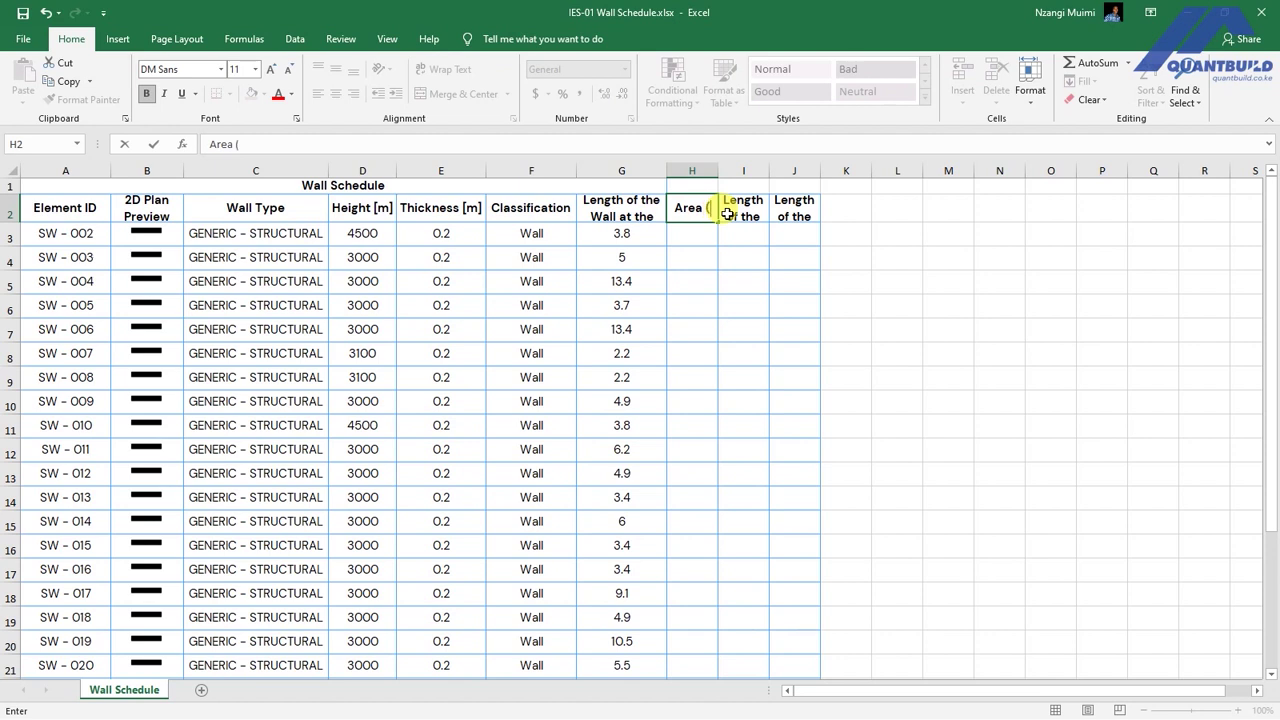
type(" (Sqm)")
- Replace the heading in I2 with "Cost per Sqm (Kshs)"
left_click(745, 207)
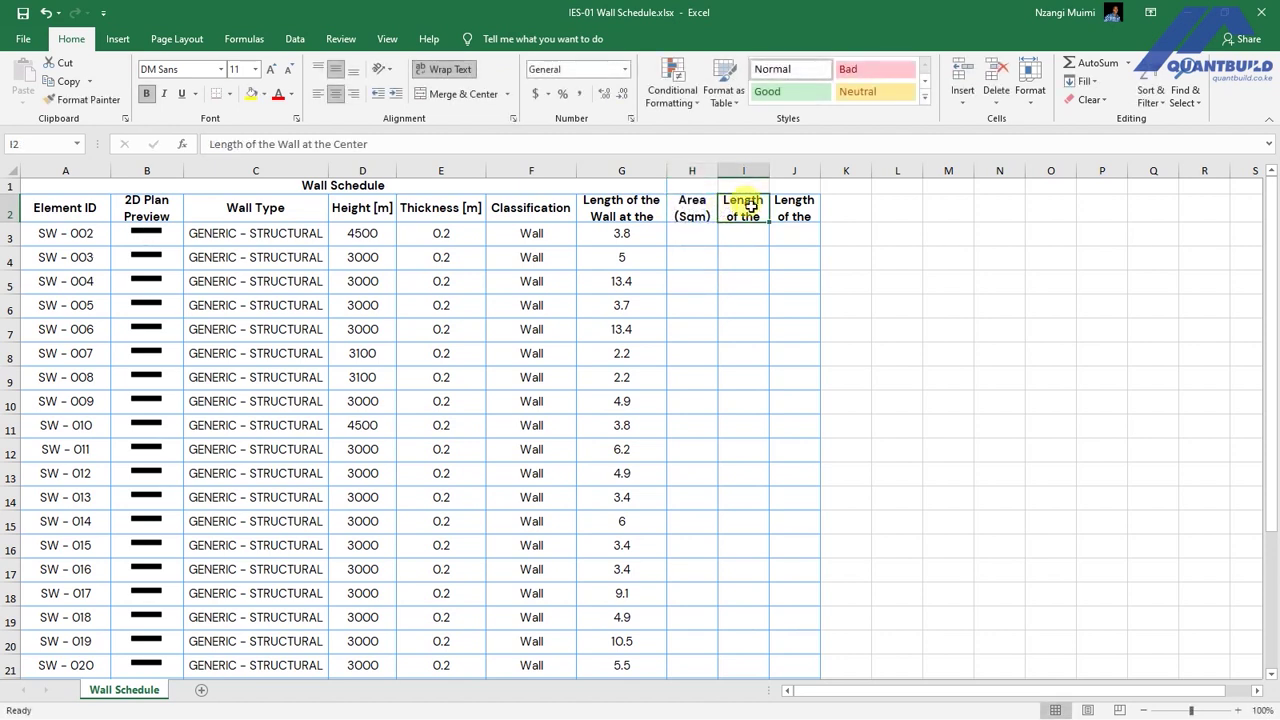
type("Cost per")
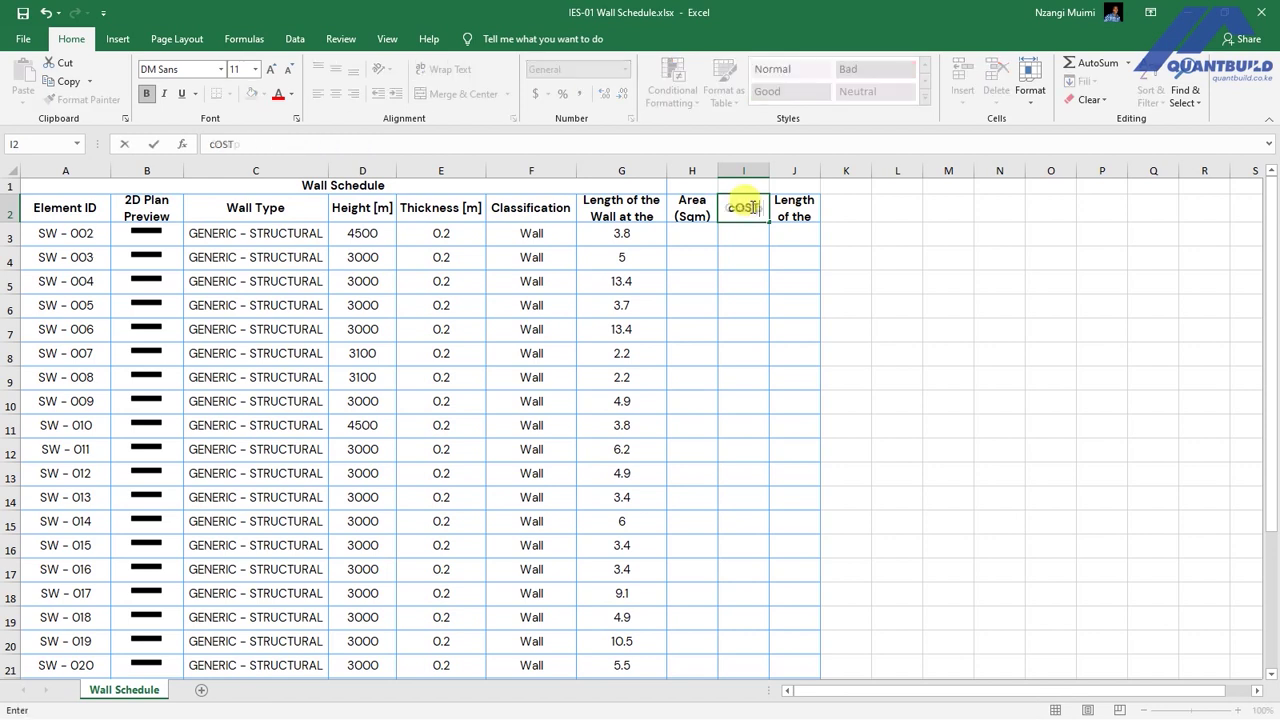
type(" SQ")
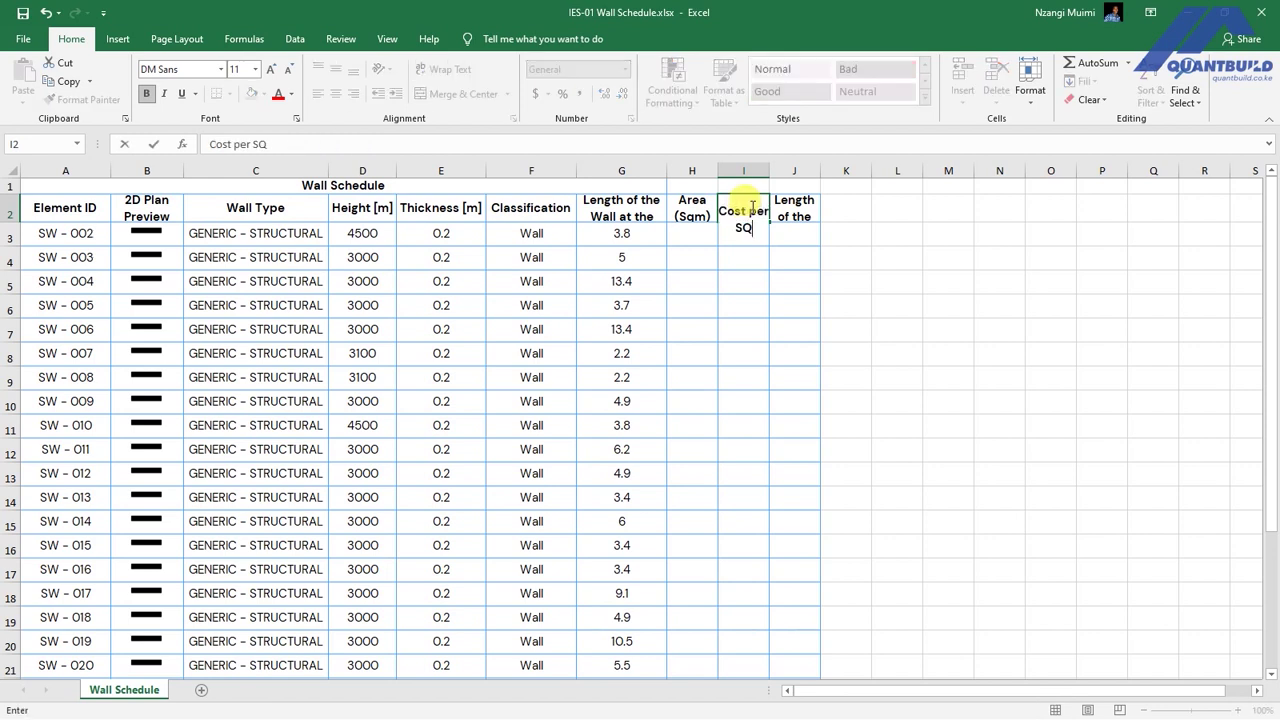
type("M")
key("BackSpace")
key("BackSpace")
type("qm (KSHS")
key("BackSpace")
key("BackSpace")
key("BackSpace")
type("shs)")
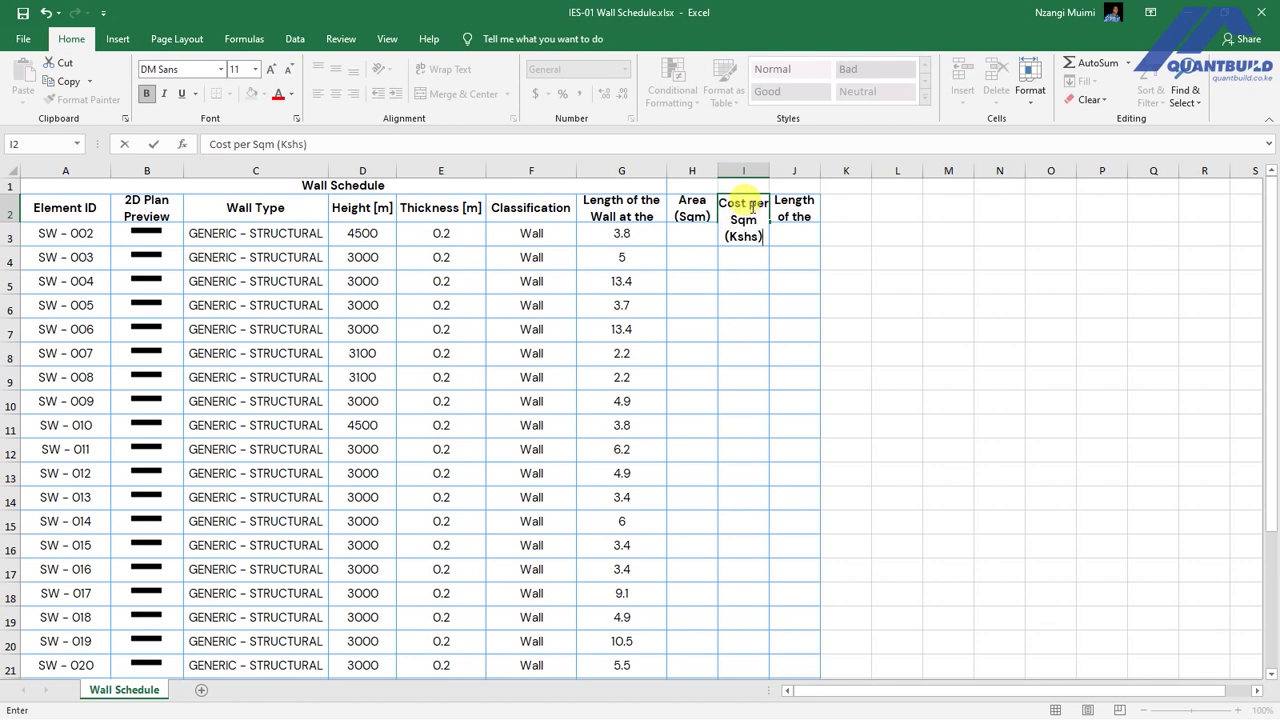
key("Return")
- Replace the heading in J2 with "Amount (Kshs)"
left_click(806, 206)
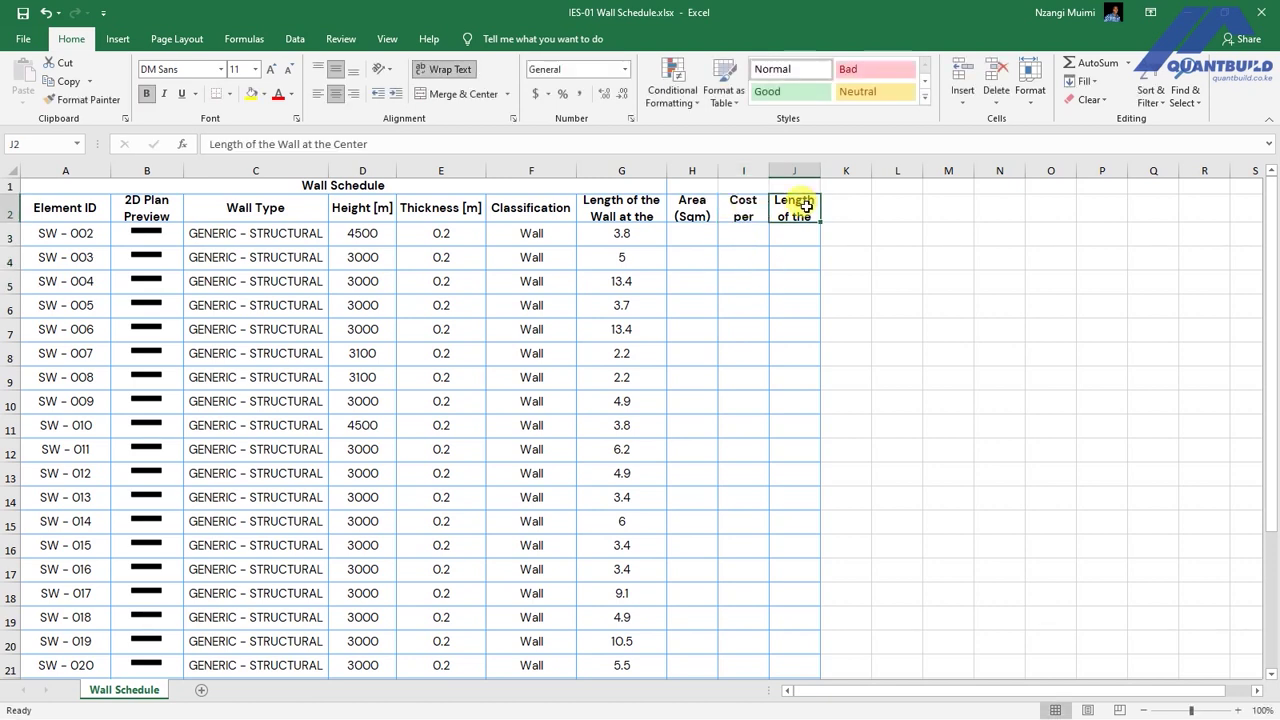
type("Amount (Ks")
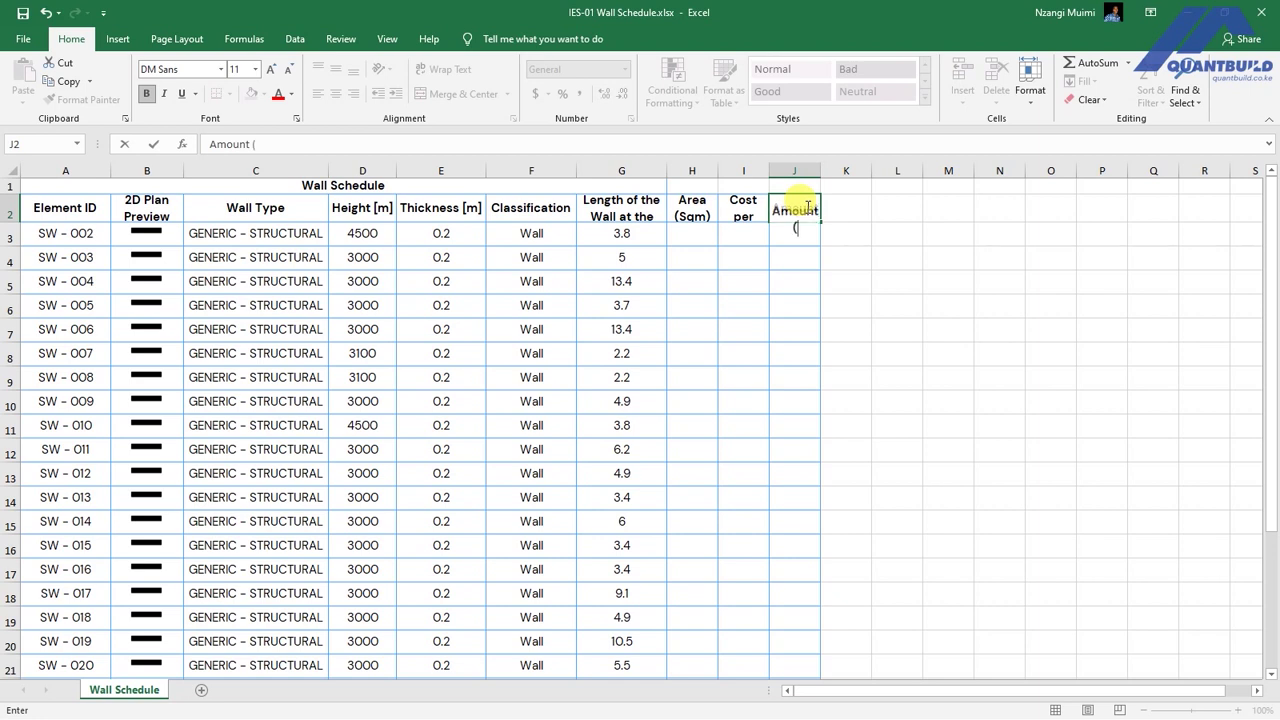
type("hs)")
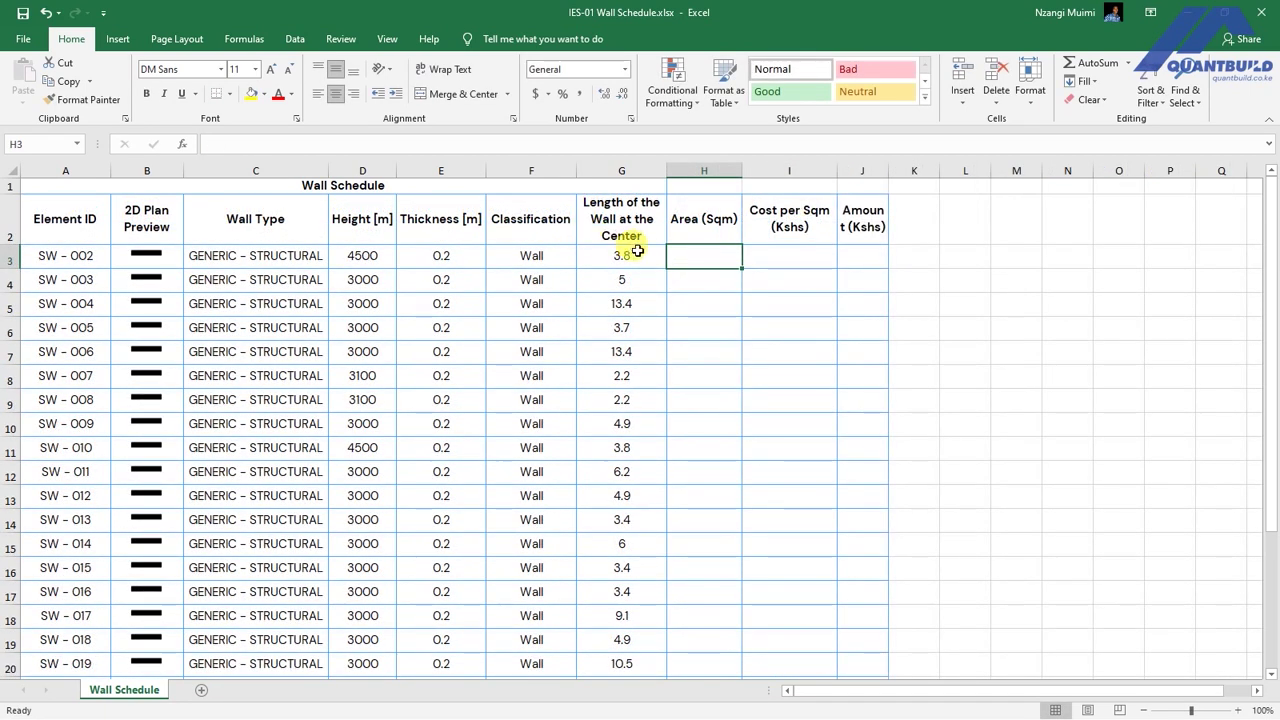
- Calculate the area of wall SW - 002 in H3 from its length and its height converted to metres, using =G3*(D3/1000)
left_click(622, 258)
left_click_drag(362, 257, 360, 645)
scroll(362, 400, "up", 3)
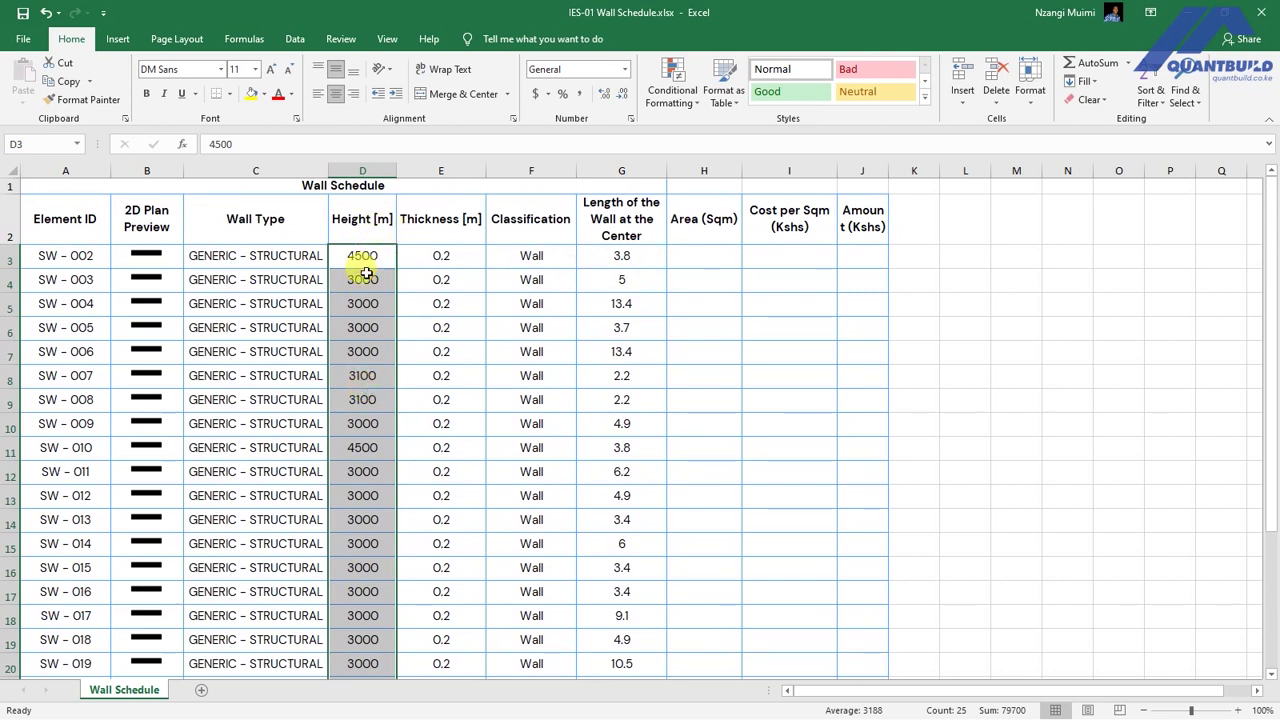
left_click(715, 256)
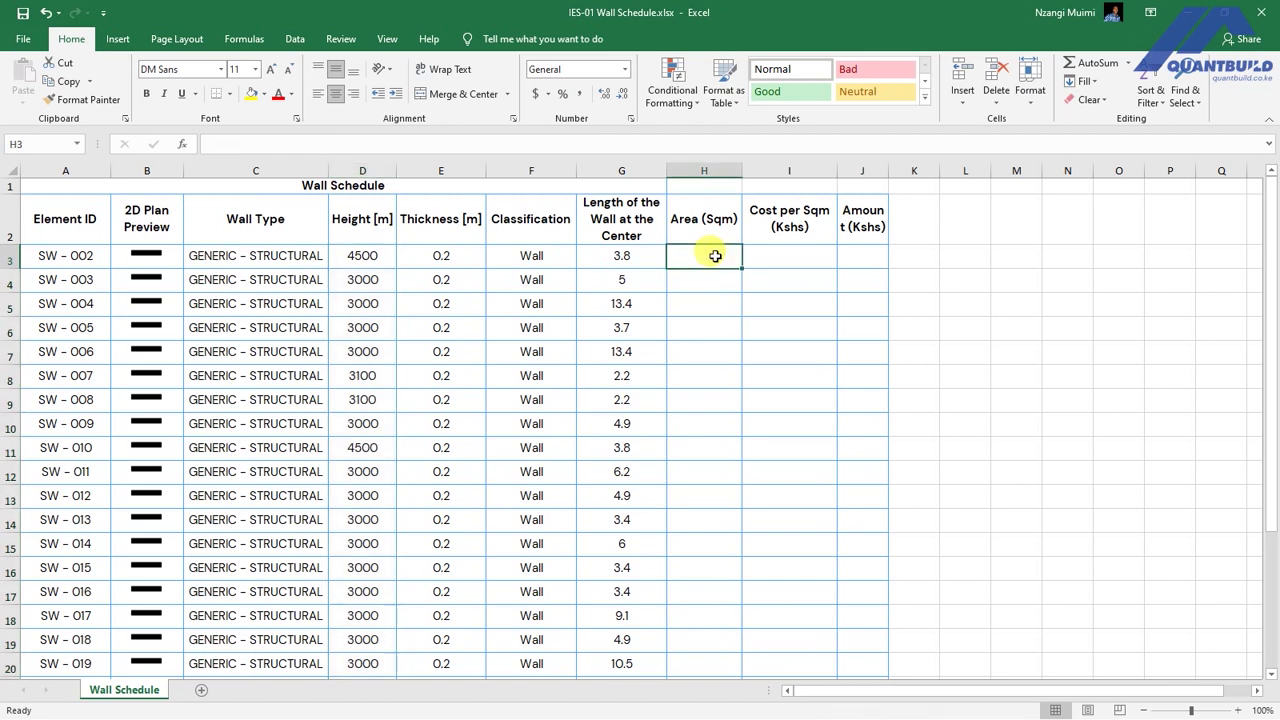
type("=")
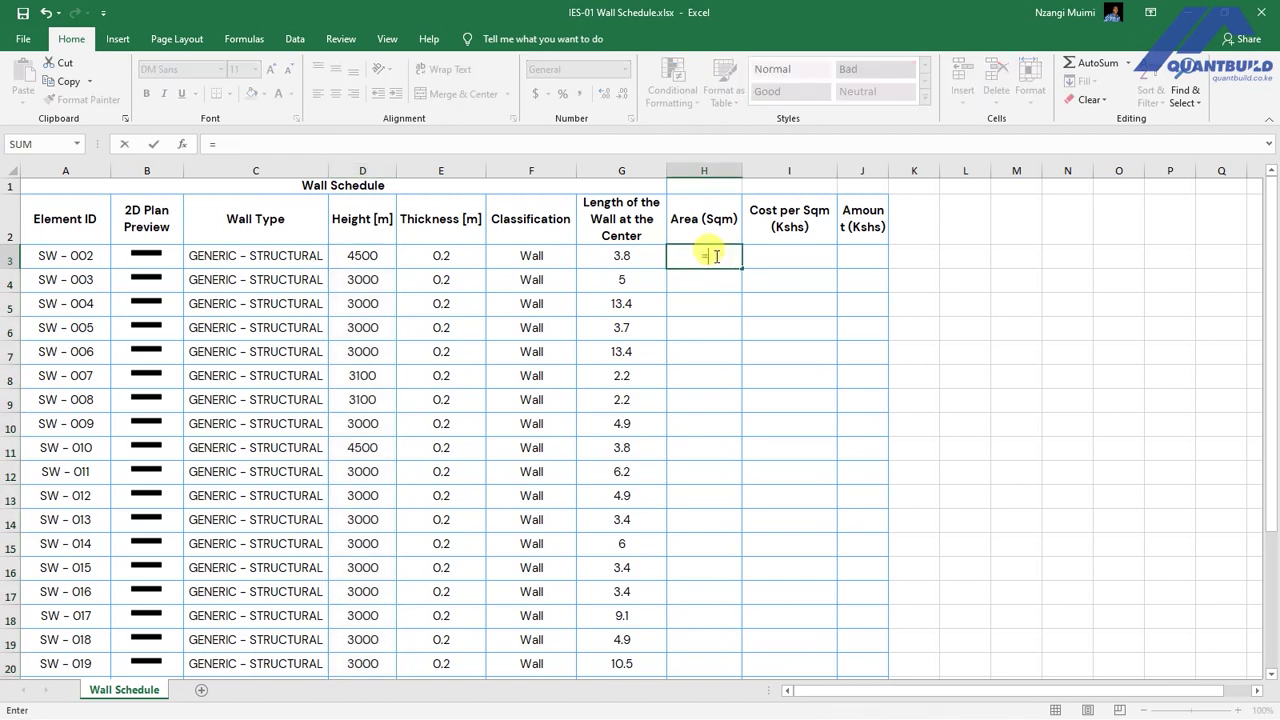
left_click(625, 258)
type("*")
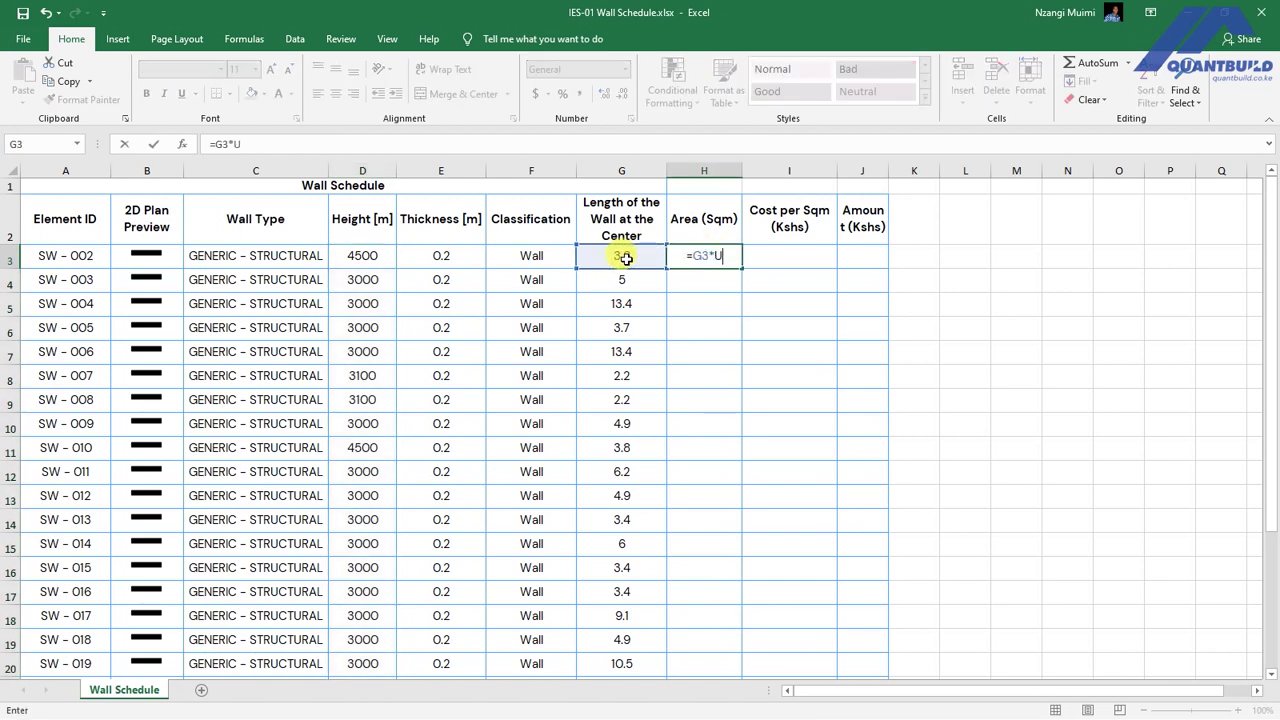
type("(")
left_click(366, 257)
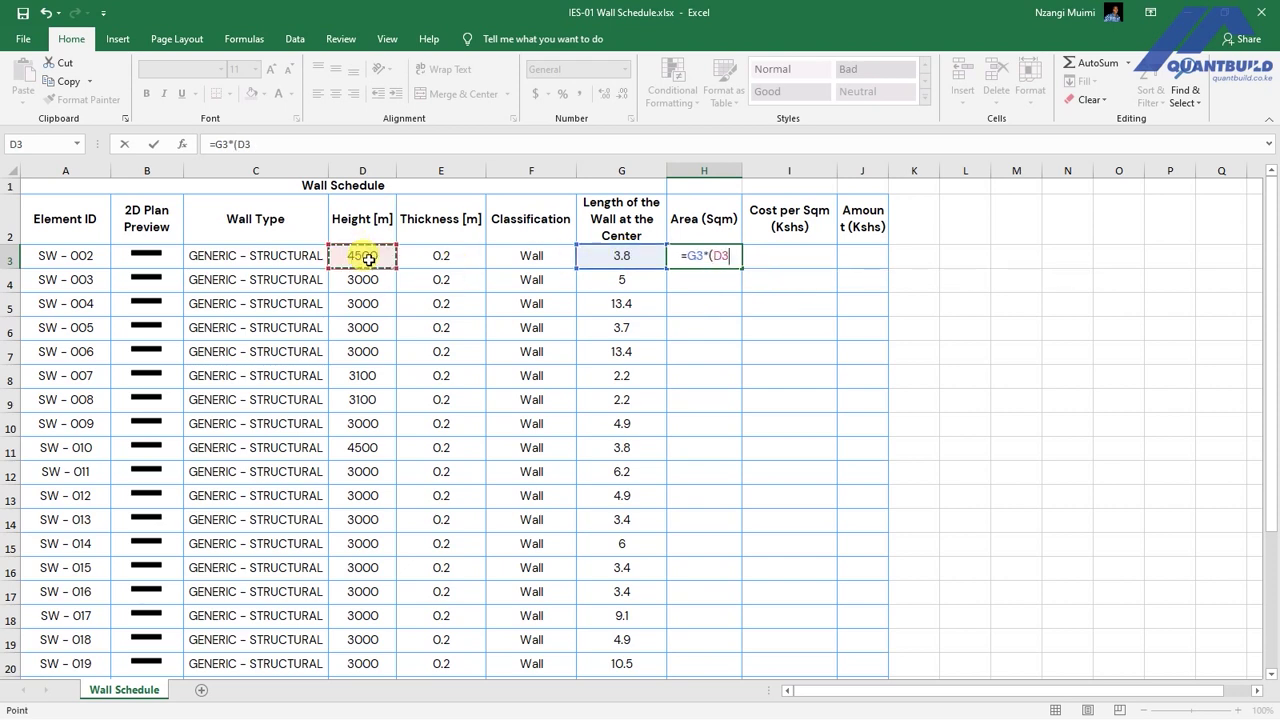
type("/100")
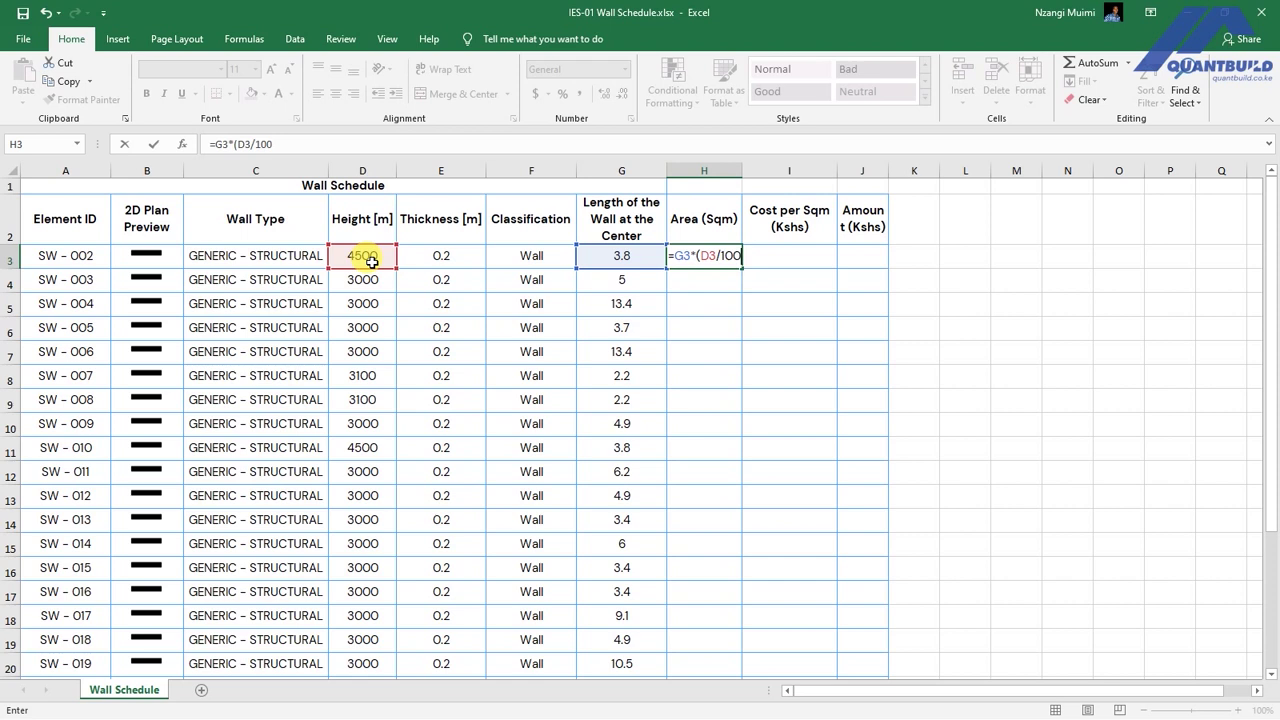
type("0)")
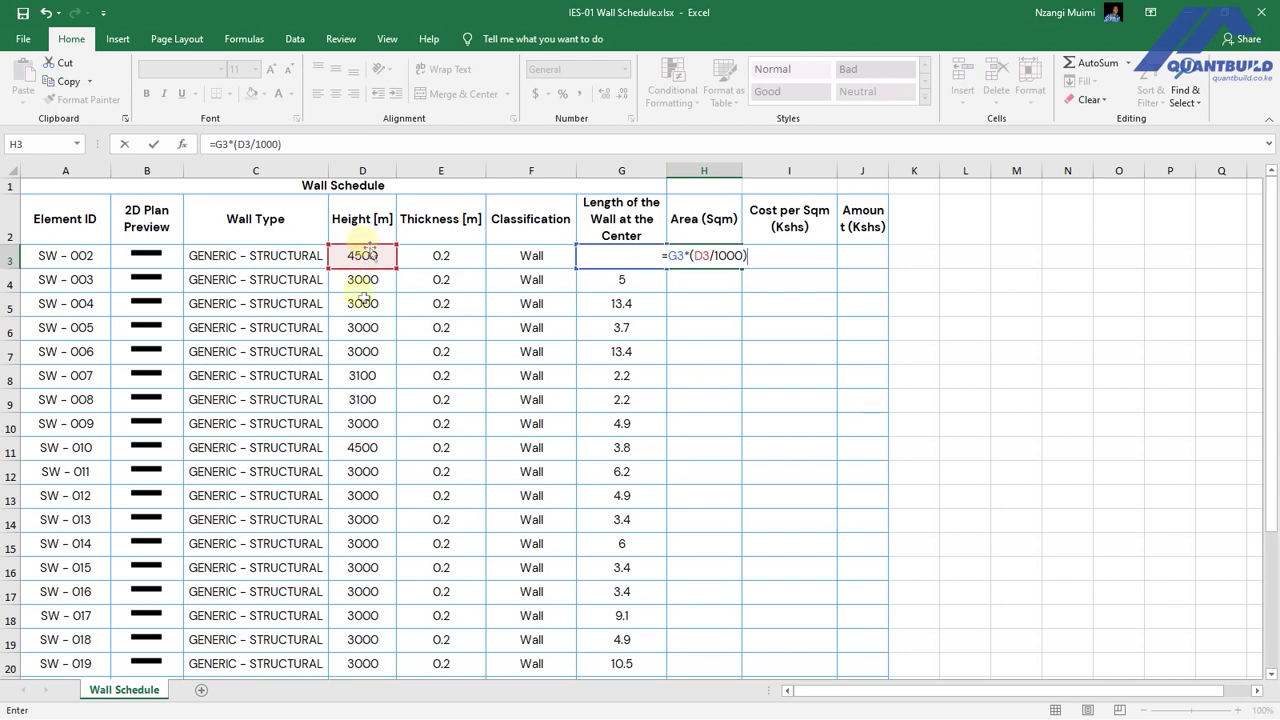
key("Return")
- Copy the area formula from H3 down to H27 and check the areas of all walls
left_click(691, 251)
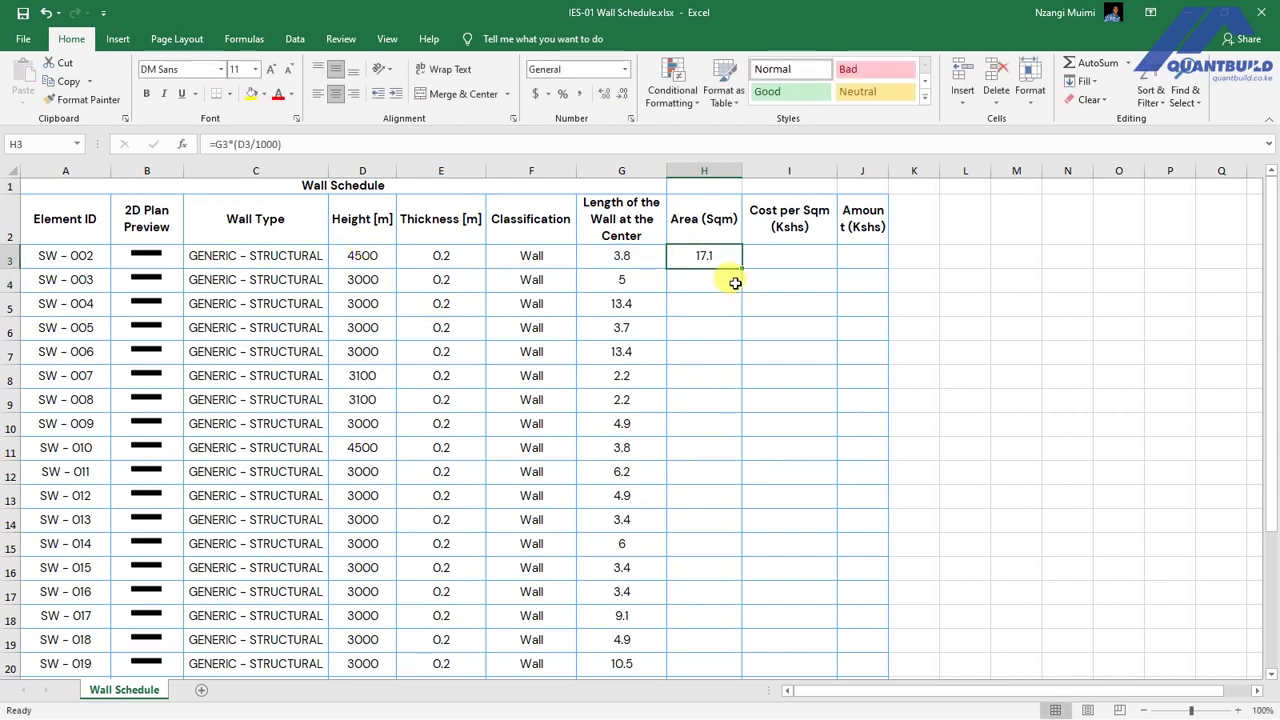
left_click_drag(740, 268, 719, 647)
scroll(706, 330, "up", 3)
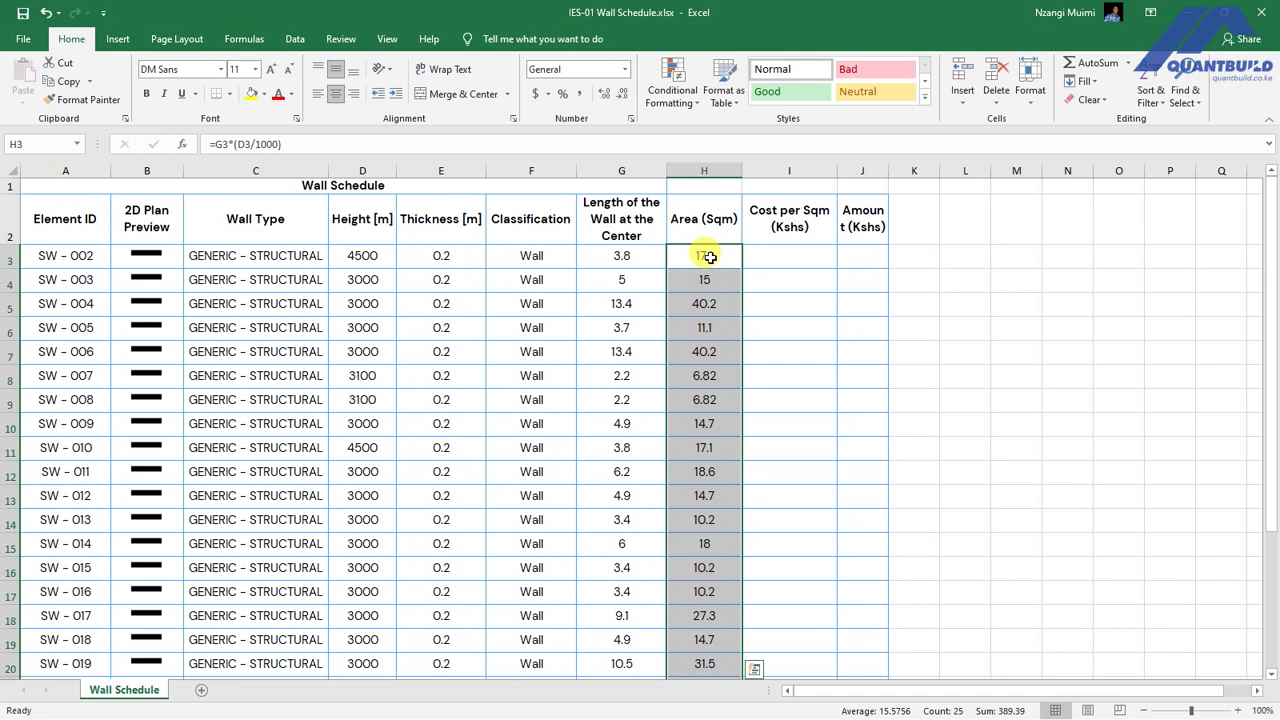
scroll(702, 340, "down", 5)
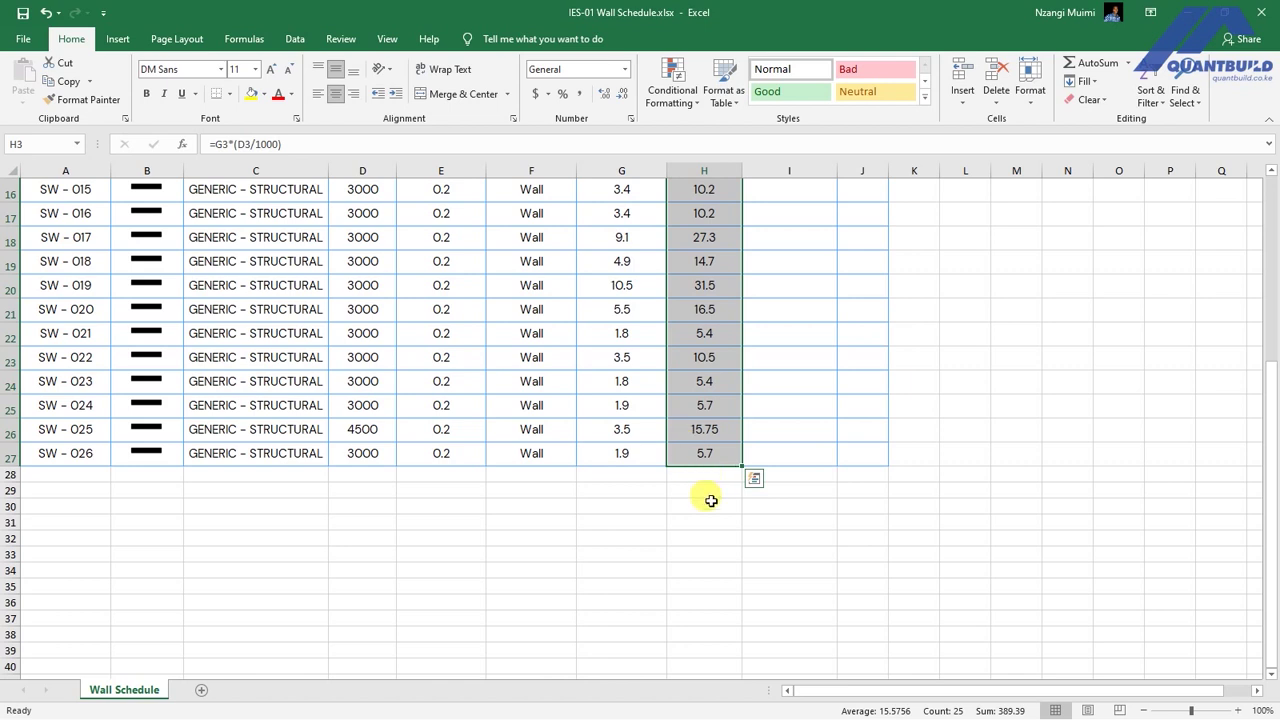
scroll(707, 527, "up", 5)
- Enter 2200 as the cost per Sqm of the first wall and apply the comma number style to column I
left_click(796, 257)
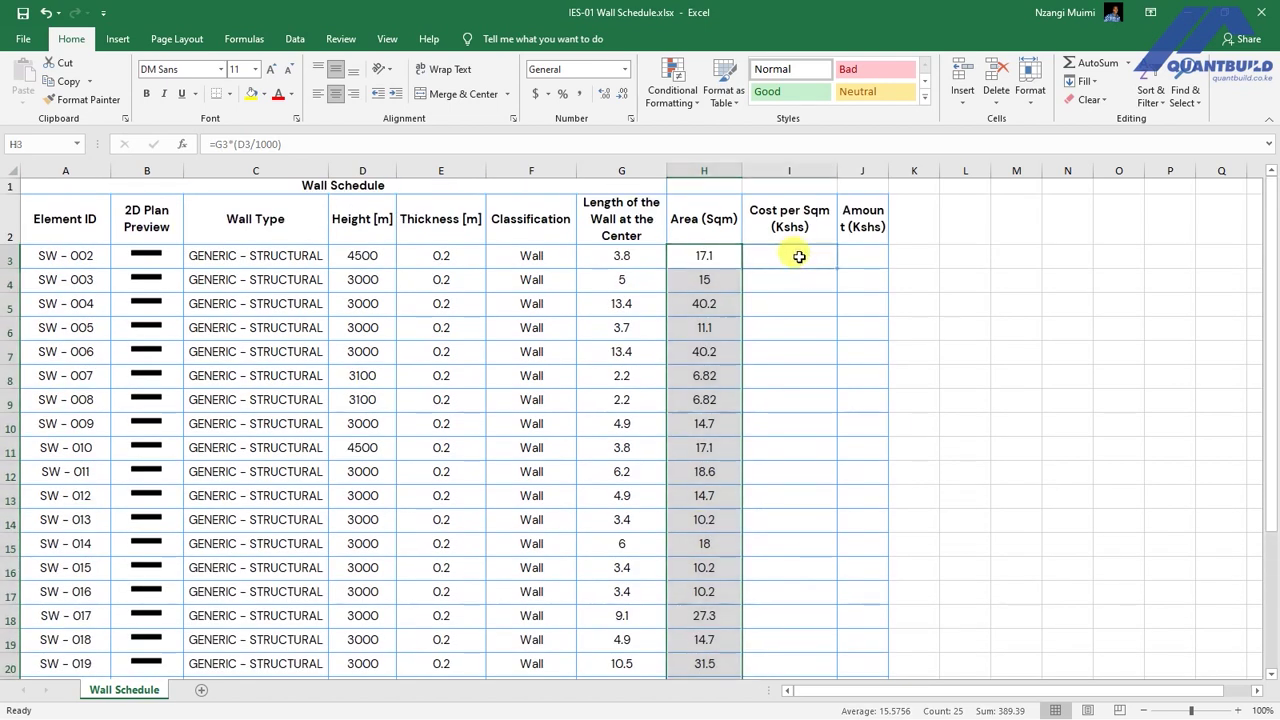
type("220")
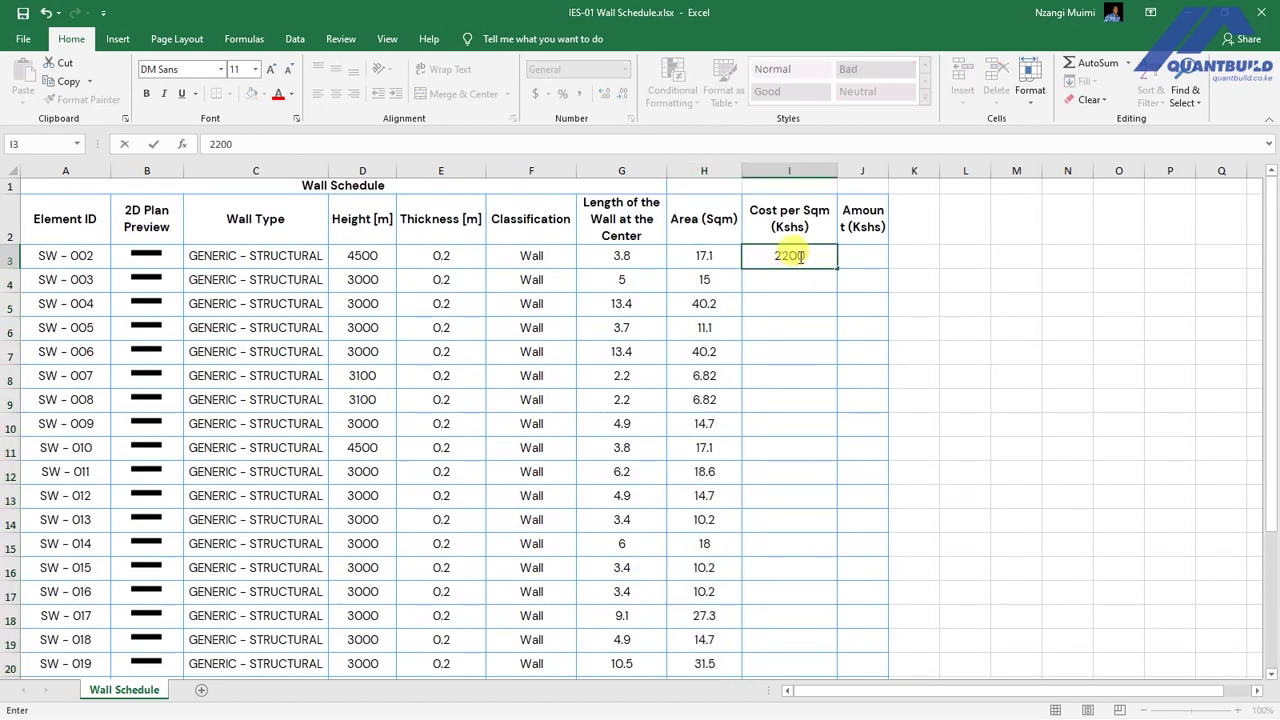
type("0")
key("Return")
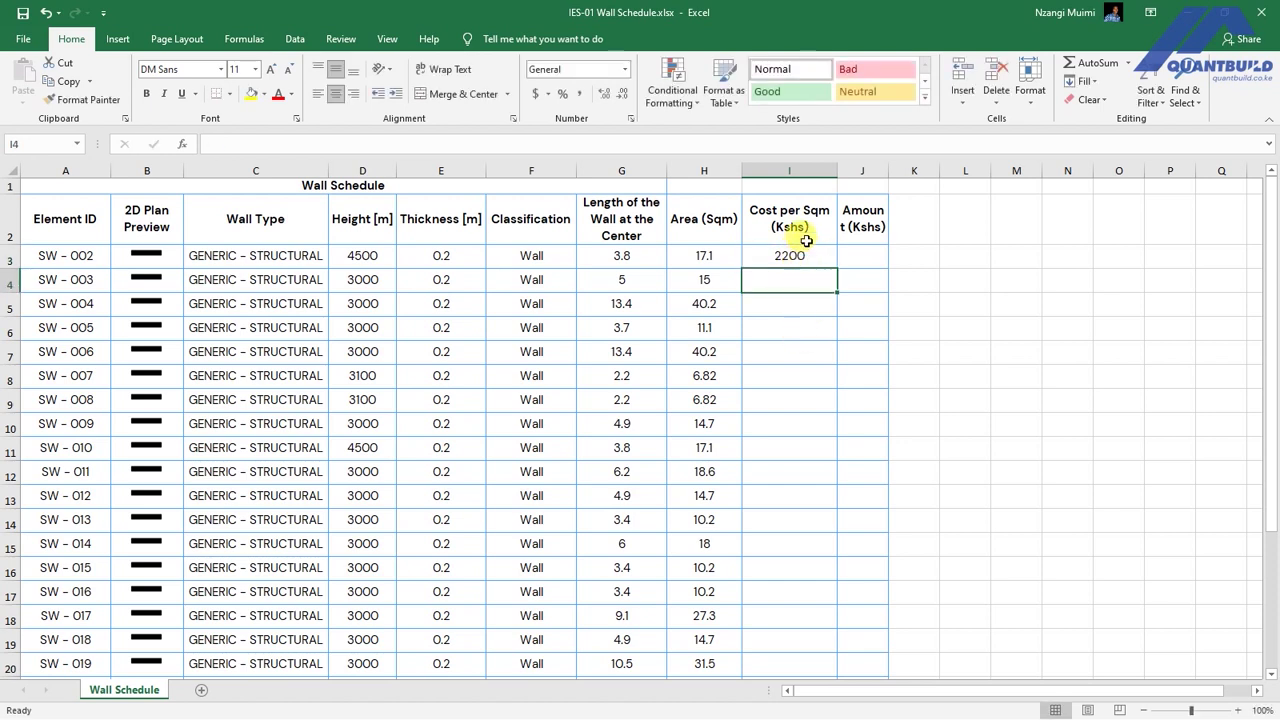
left_click(800, 170)
left_click(579, 94)
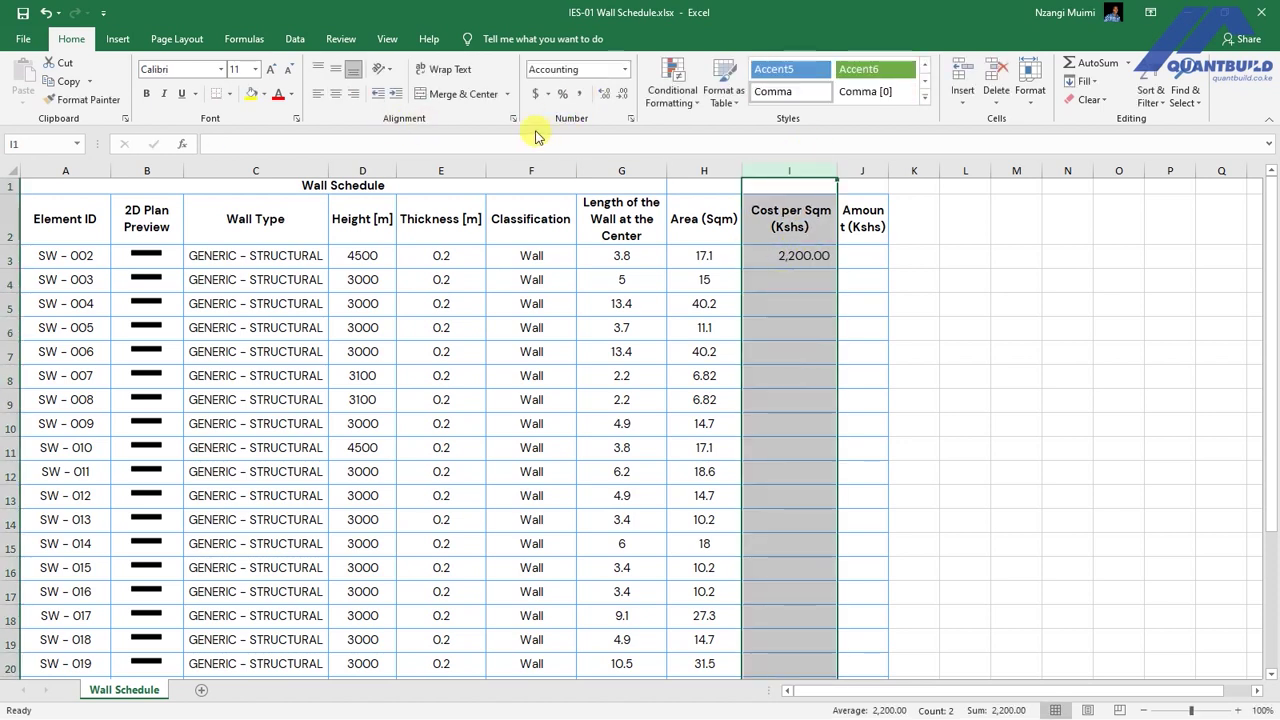
- Copy the 2,200.00 cost per Sqm from I3 down to I27 and check the filled column
left_click(805, 256)
left_click_drag(833, 266, 808, 642)
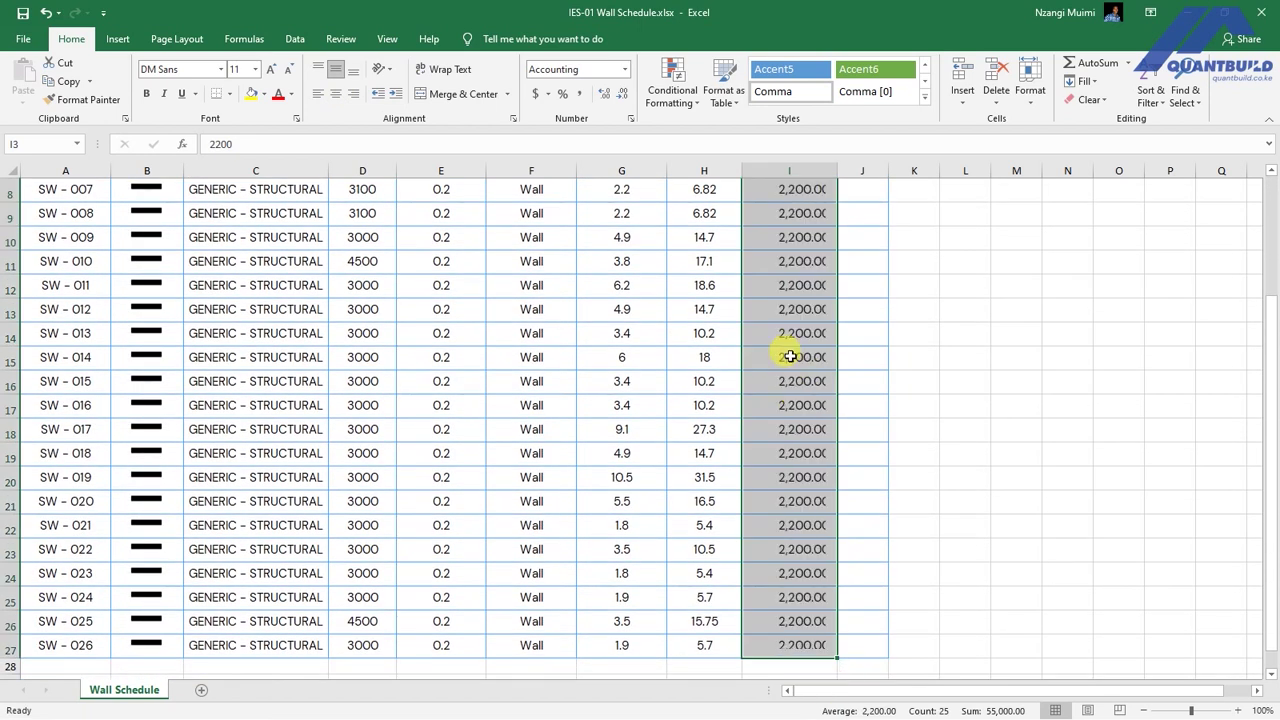
scroll(774, 352, "up", 3)
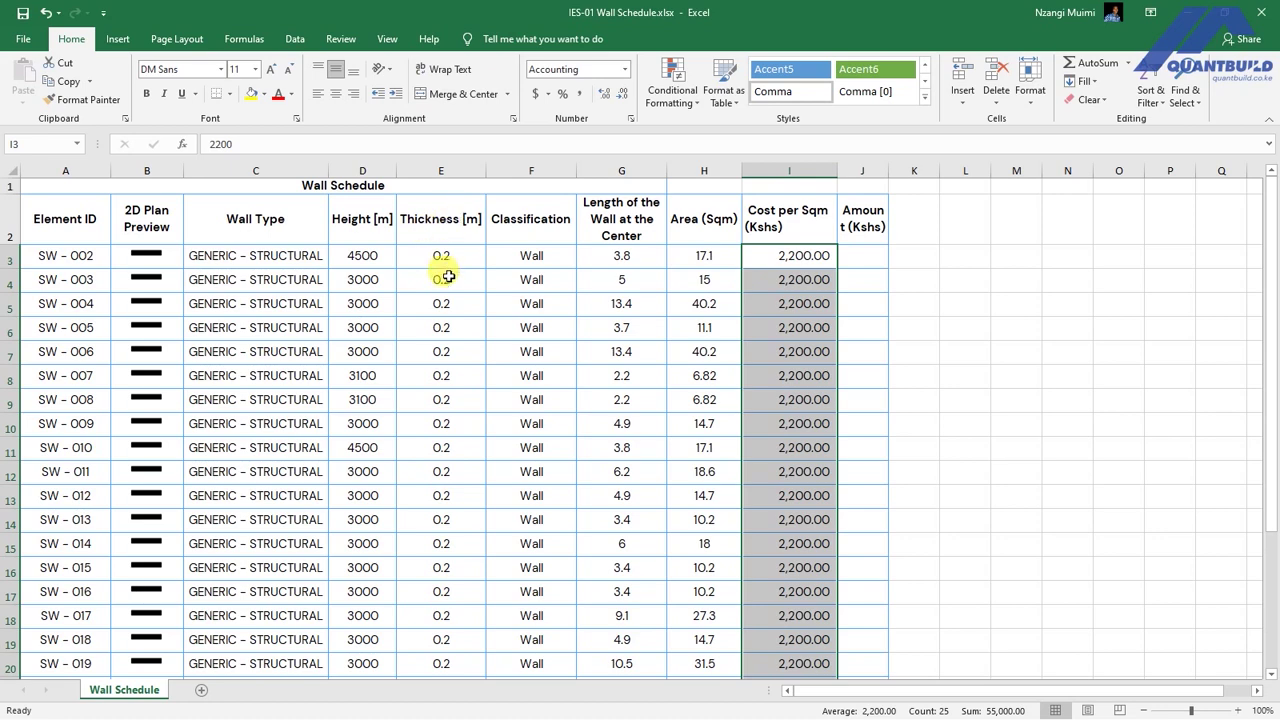
scroll(446, 270, "down", 6)
scroll(449, 288, "up", 5)
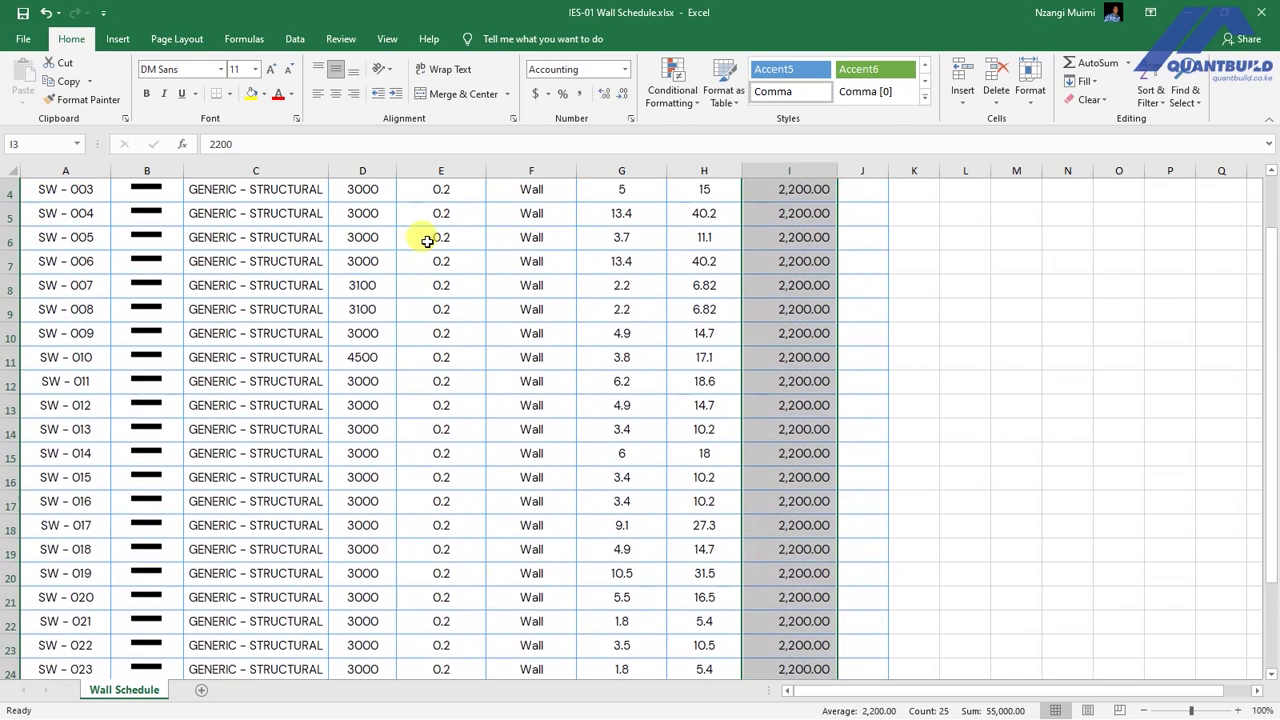
scroll(560, 298, "up", 1)
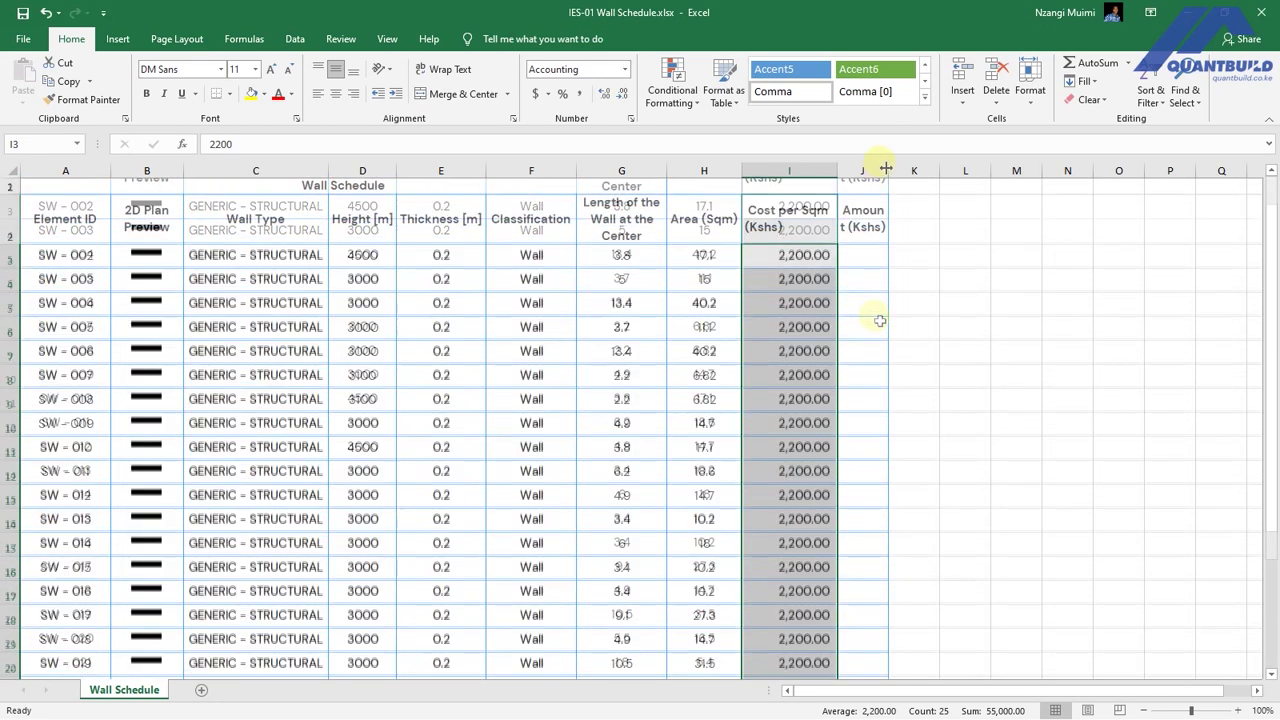
- Widen column J so that the Amount (Kshs) heading fits on a single line
double_click(887, 167)
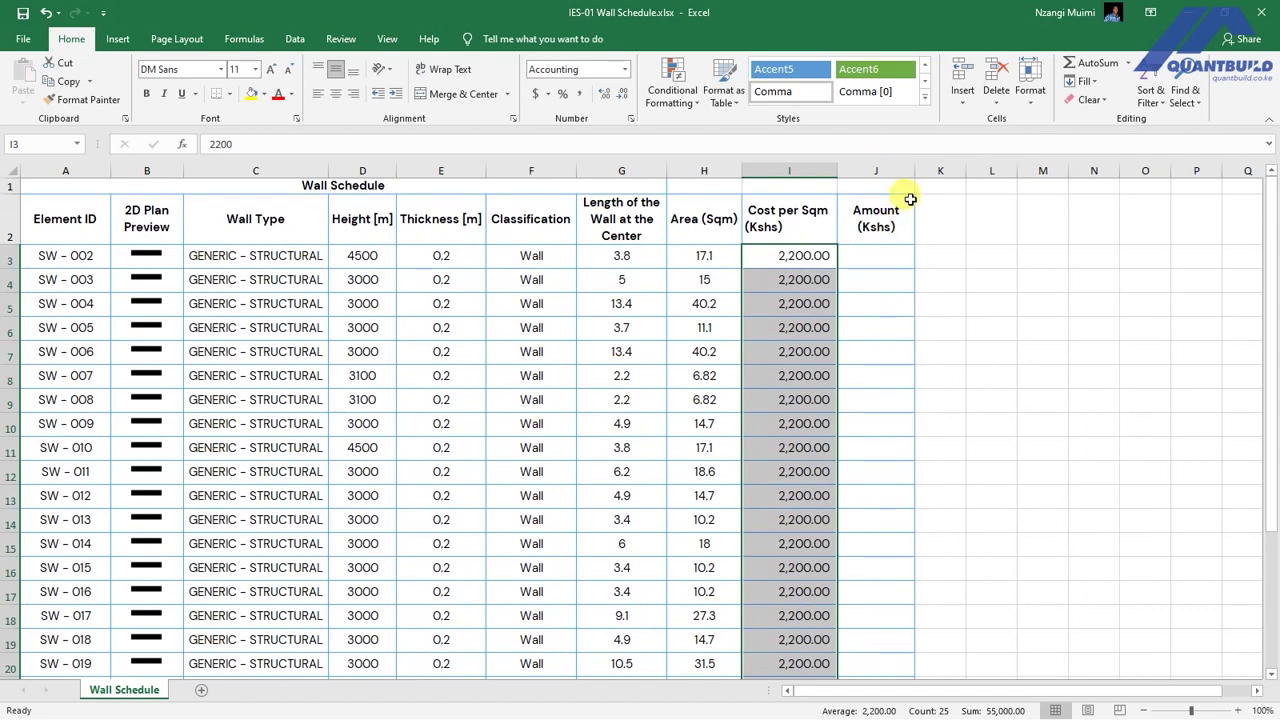
left_click_drag(915, 167, 937, 187)
left_click(880, 327)
- Calculate the amount of wall SW - 002 in J3 from its cost per Sqm and area, using =I3*H3
left_click(879, 253)
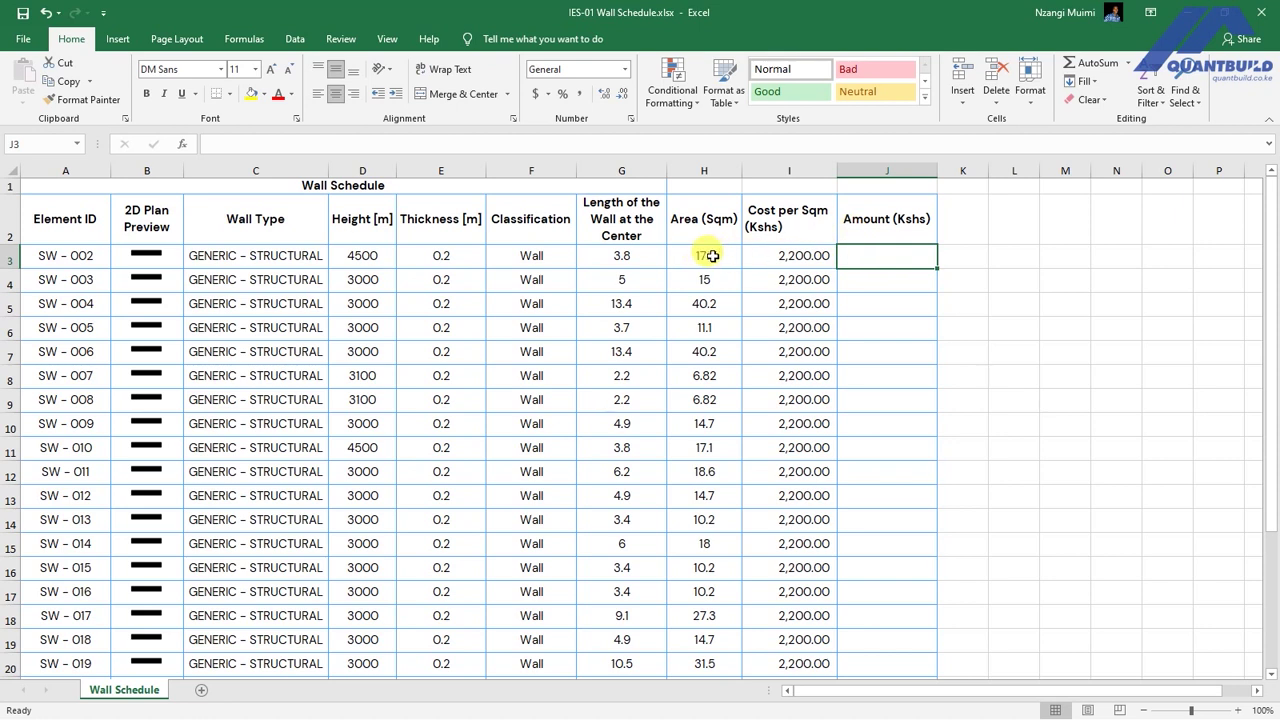
type("=")
left_click(815, 256)
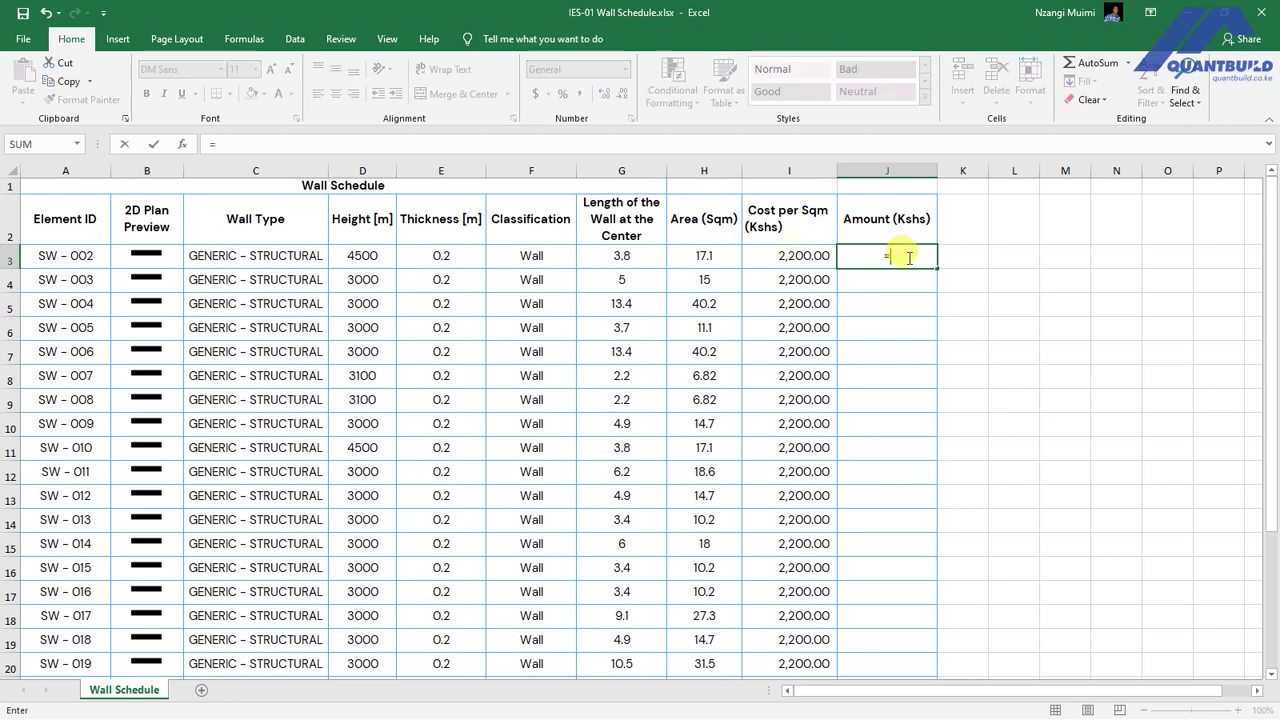
type("*")
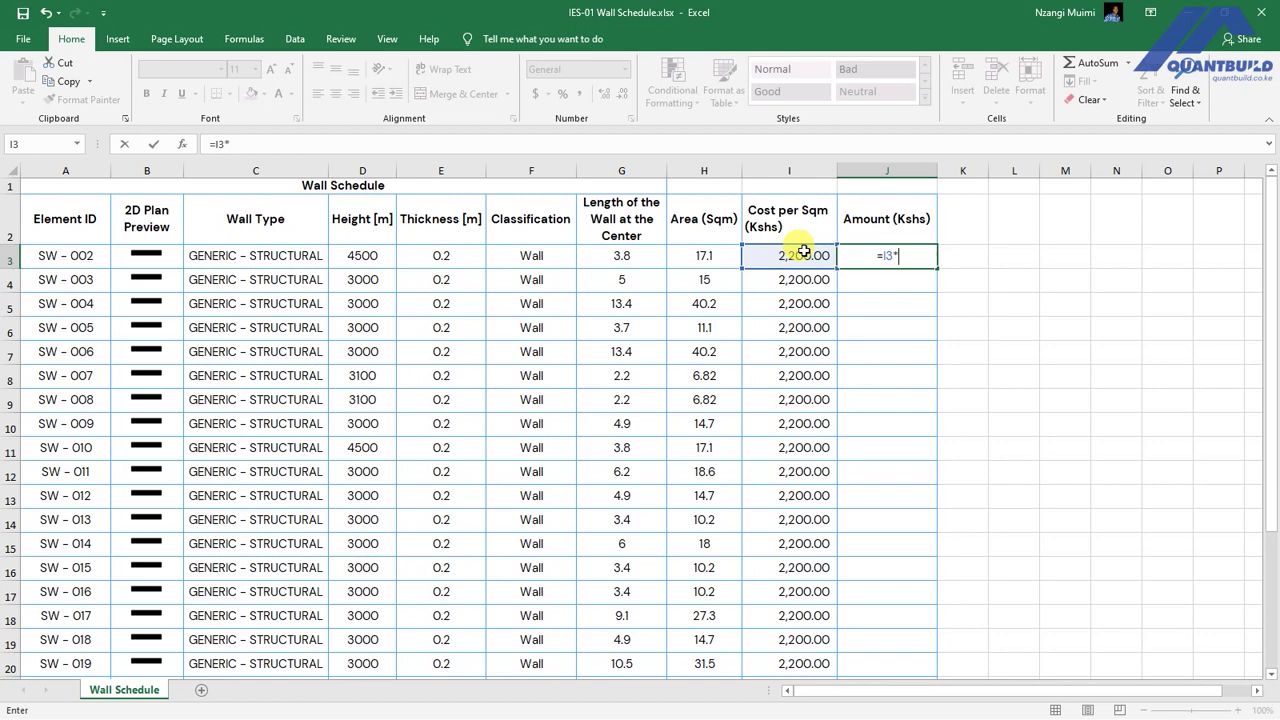
left_click(706, 252)
key("Return")
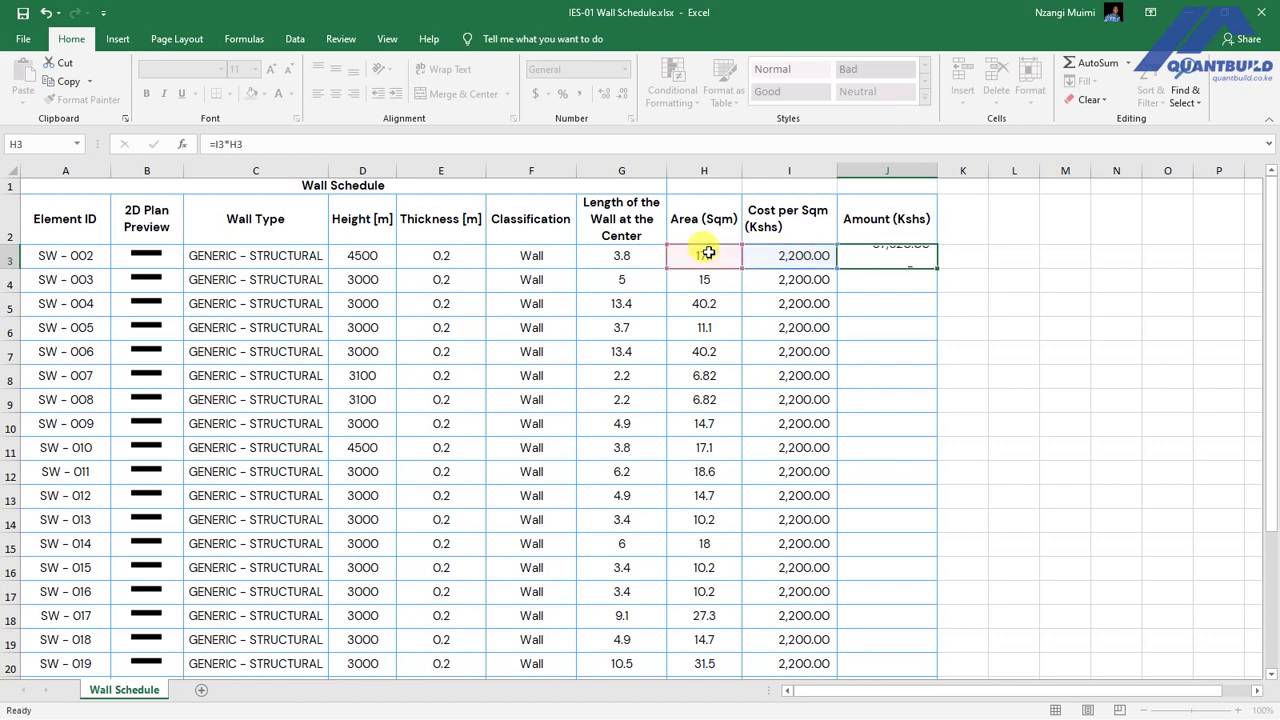
- Copy the amount formula from J3 down to J27 and make all the wall amounts bold
left_click_drag(938, 268, 904, 340)
left_click(992, 342)
scroll(980, 366, "up", 3)
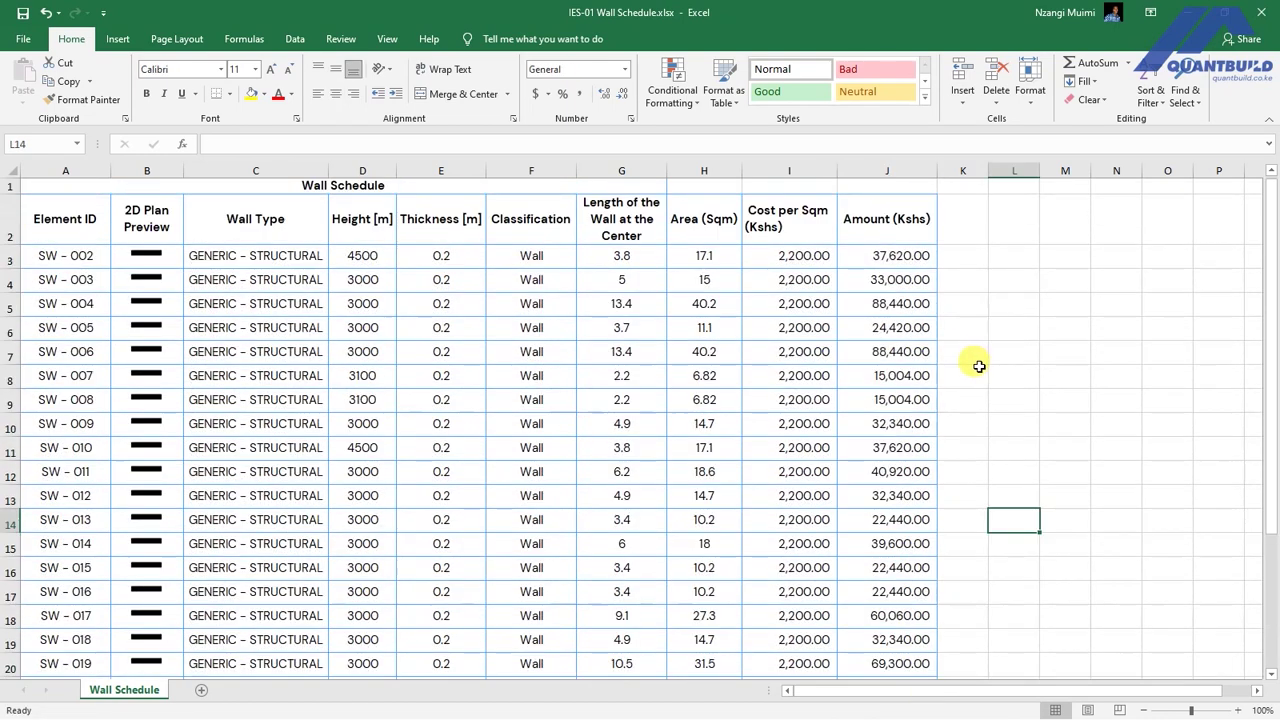
scroll(84, 330, "down", 1)
scroll(80, 320, "up", 1)
left_click_drag(900, 255, 887, 645)
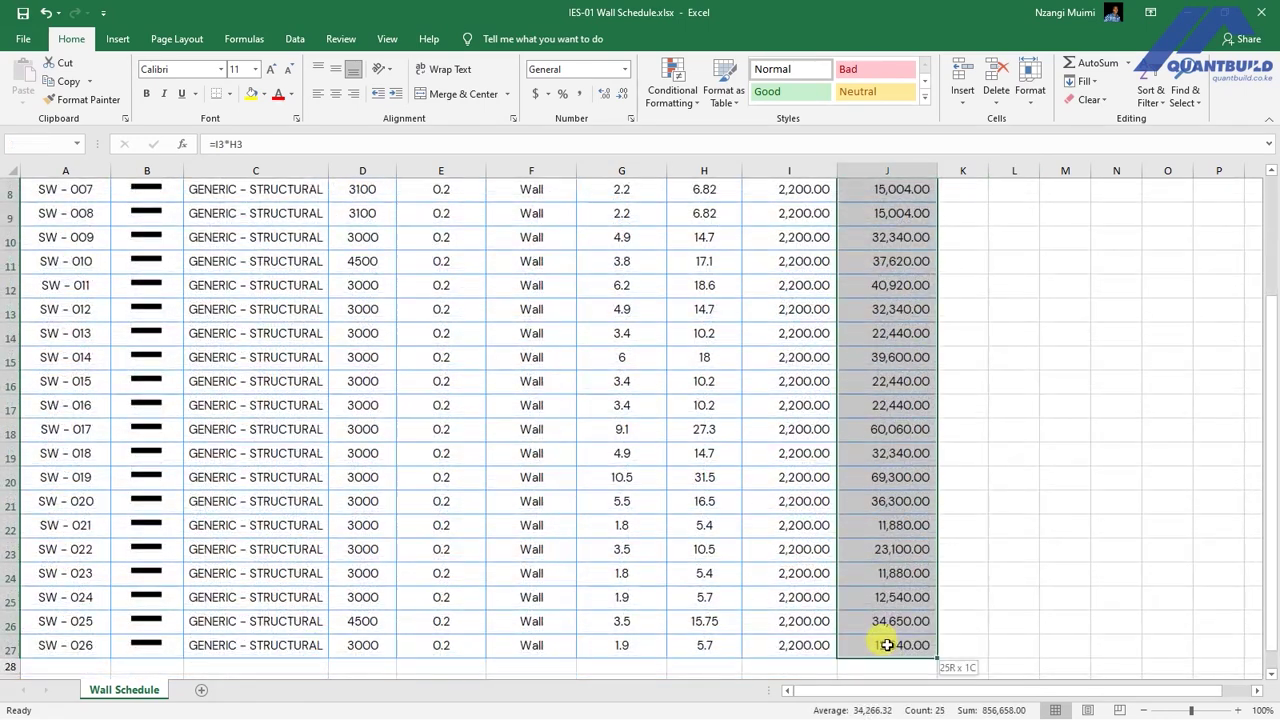
left_click(146, 93)
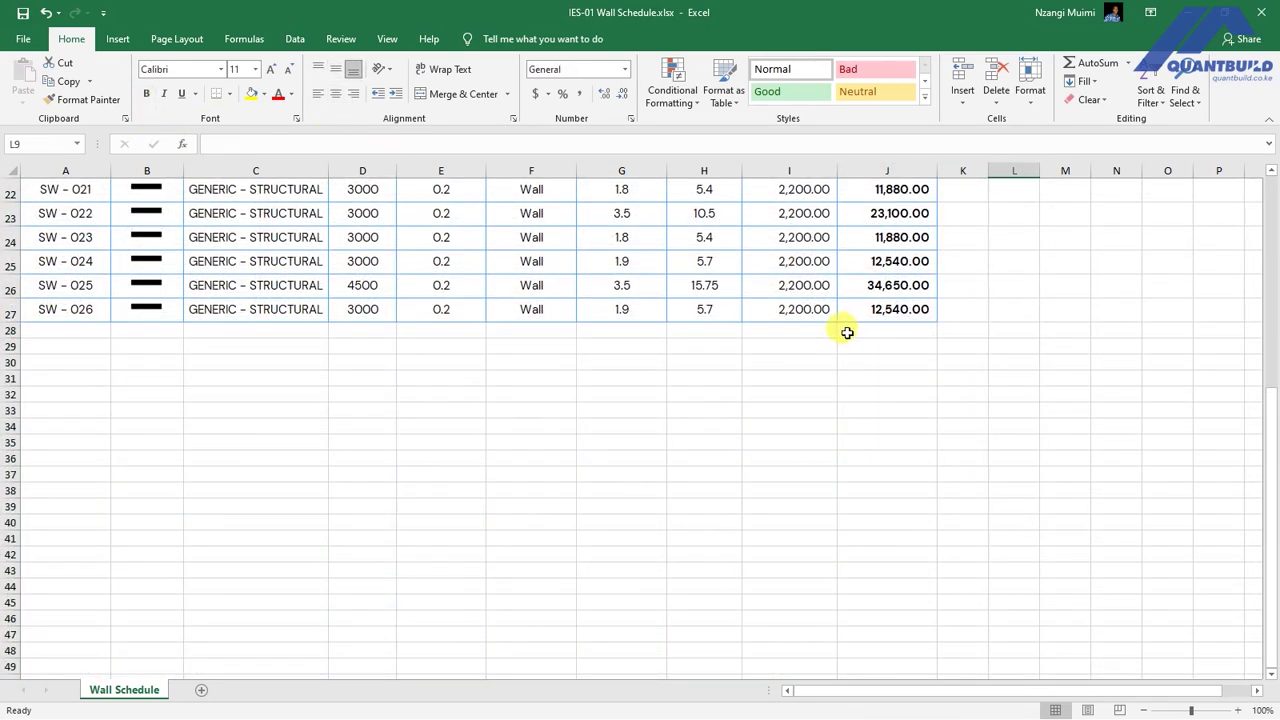
- Extend the table formatting to I28:J28 below the last wall and label I28 TOTAL
left_click_drag(834, 312, 937, 332)
right_click(882, 330)
left_click(951, 503)
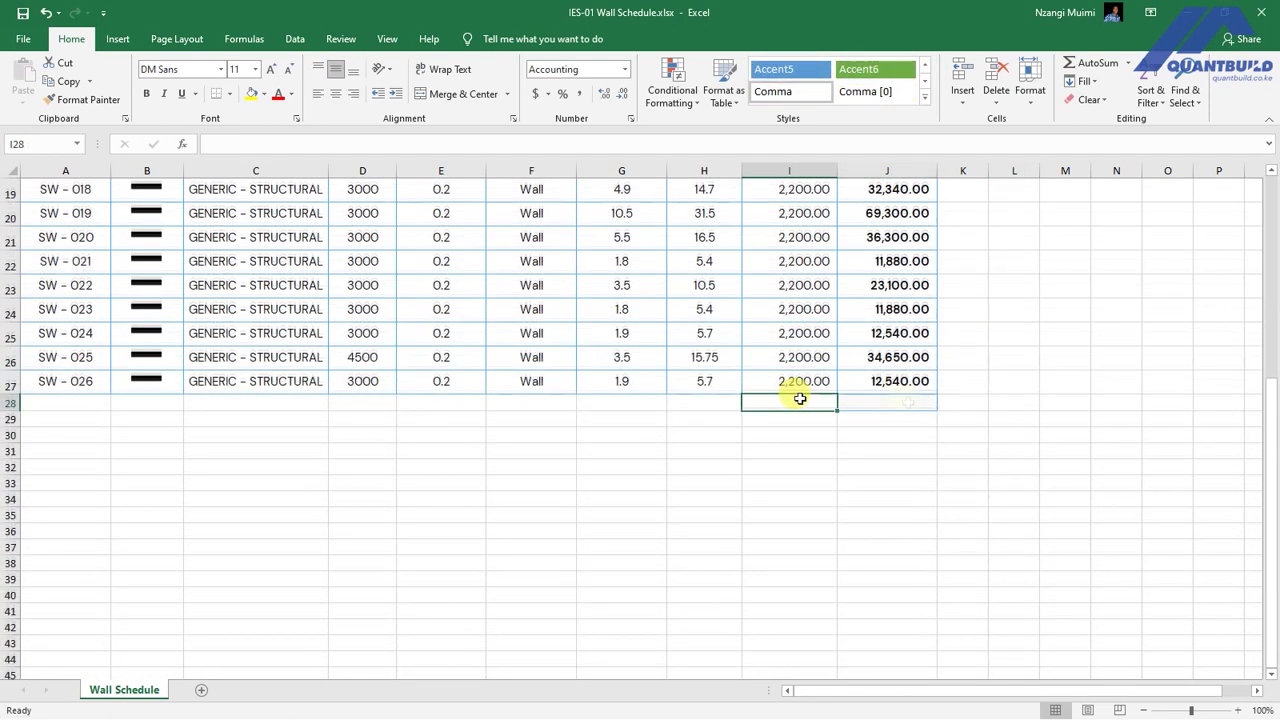
type("t")
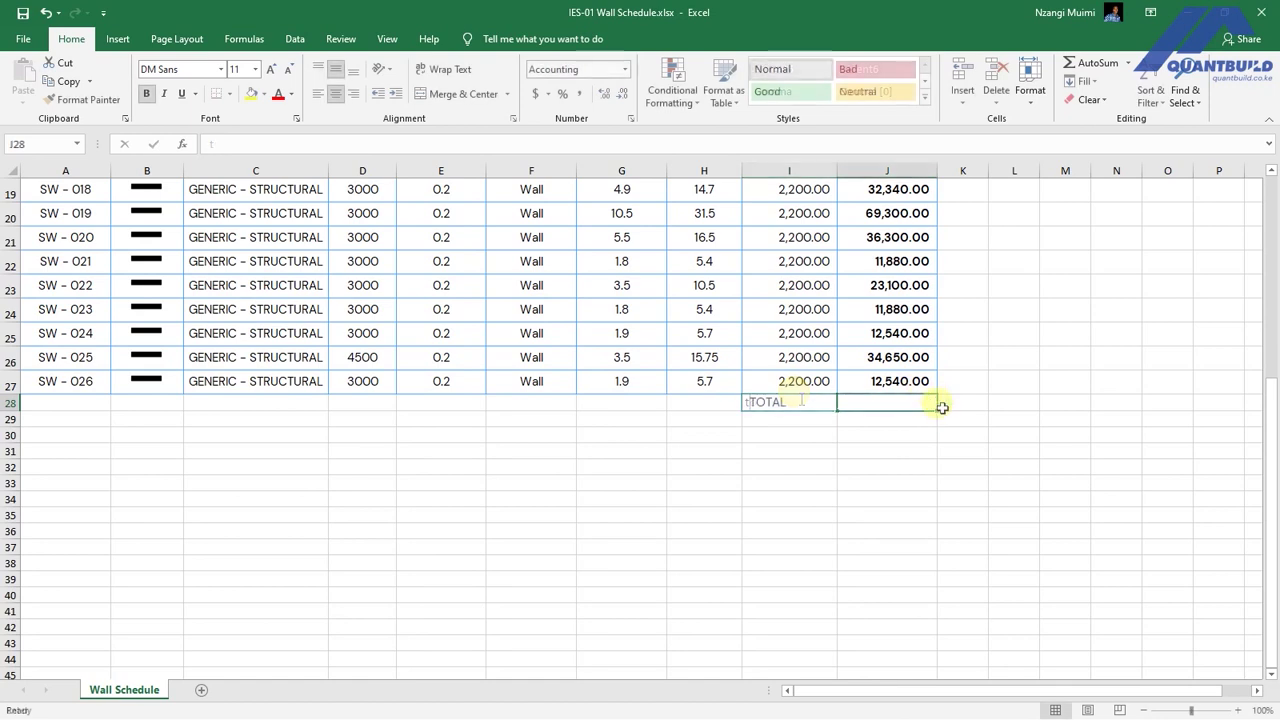
- Total the wall amounts in J28 with =SUM(J3:J27), checking that the range covers every wall
scroll(942, 407, "up", 2)
left_click(1092, 62)
scroll(994, 383, "up", 4)
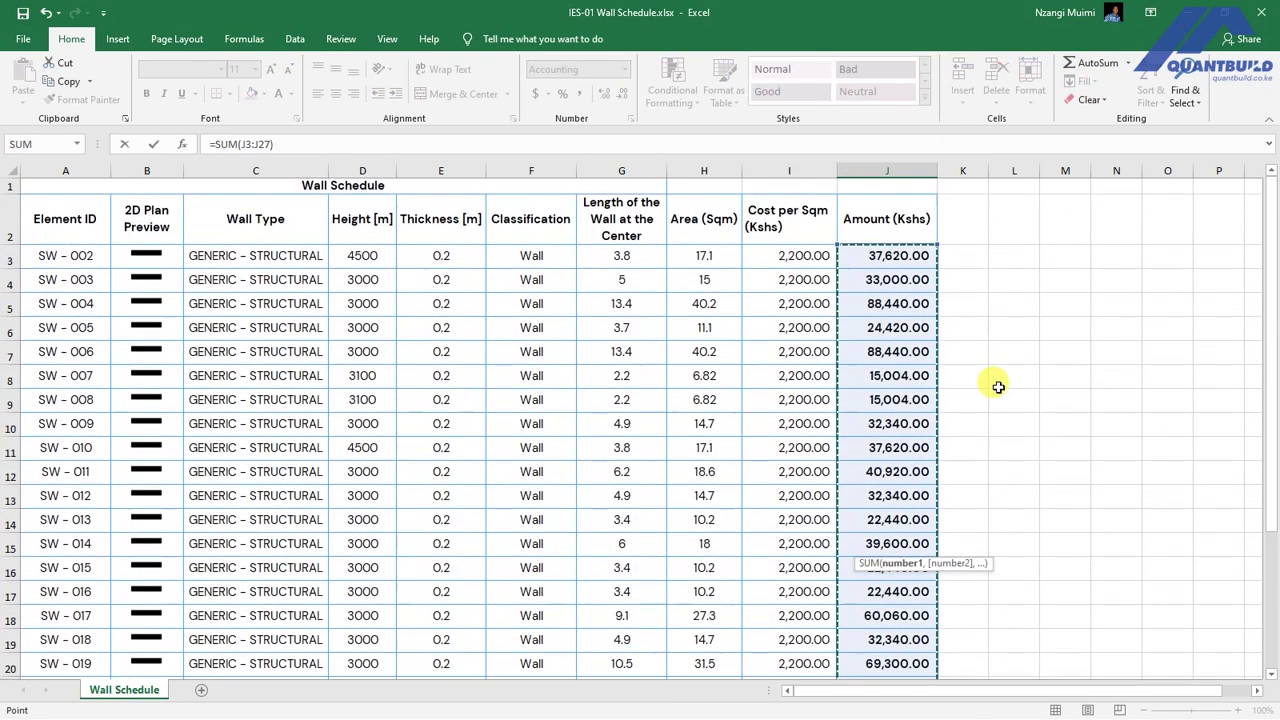
scroll(787, 371, "down", 6)
scroll(787, 371, "down", 2)
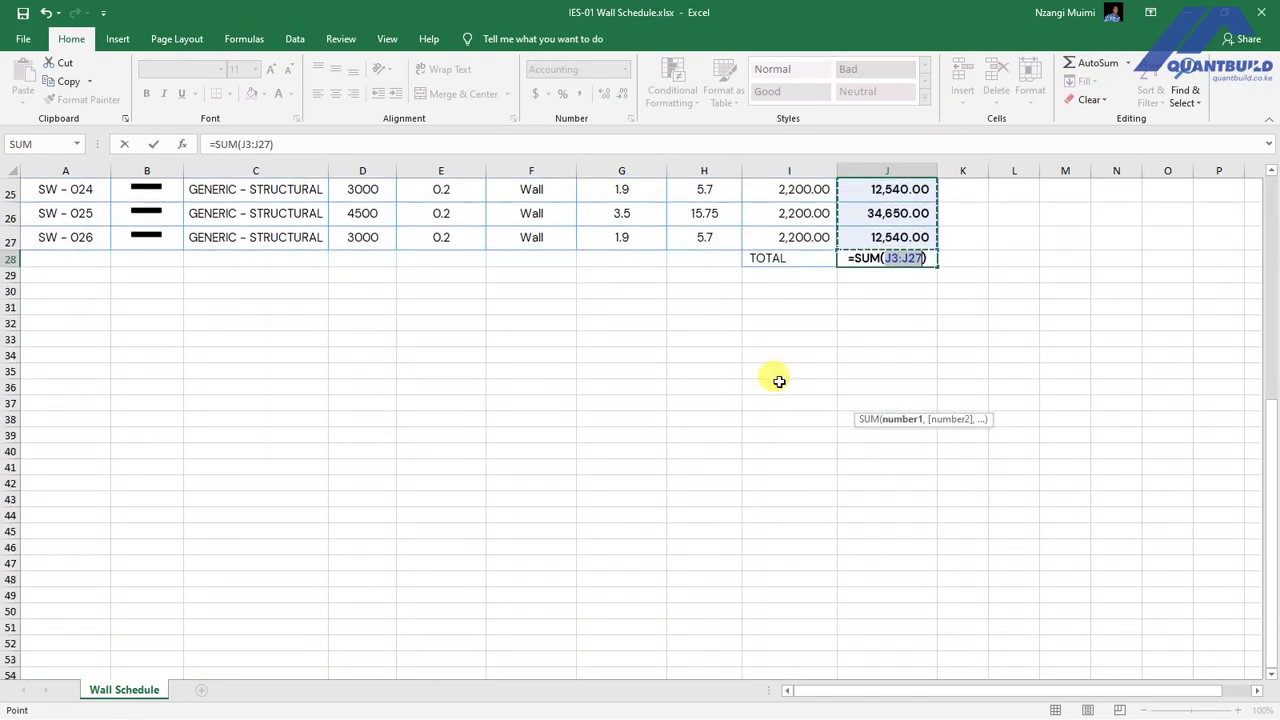
key("Return")
- Review the height, thickness and length of wall SW - 002 and the total amount in the finished schedule
scroll(826, 391, "up", 4)
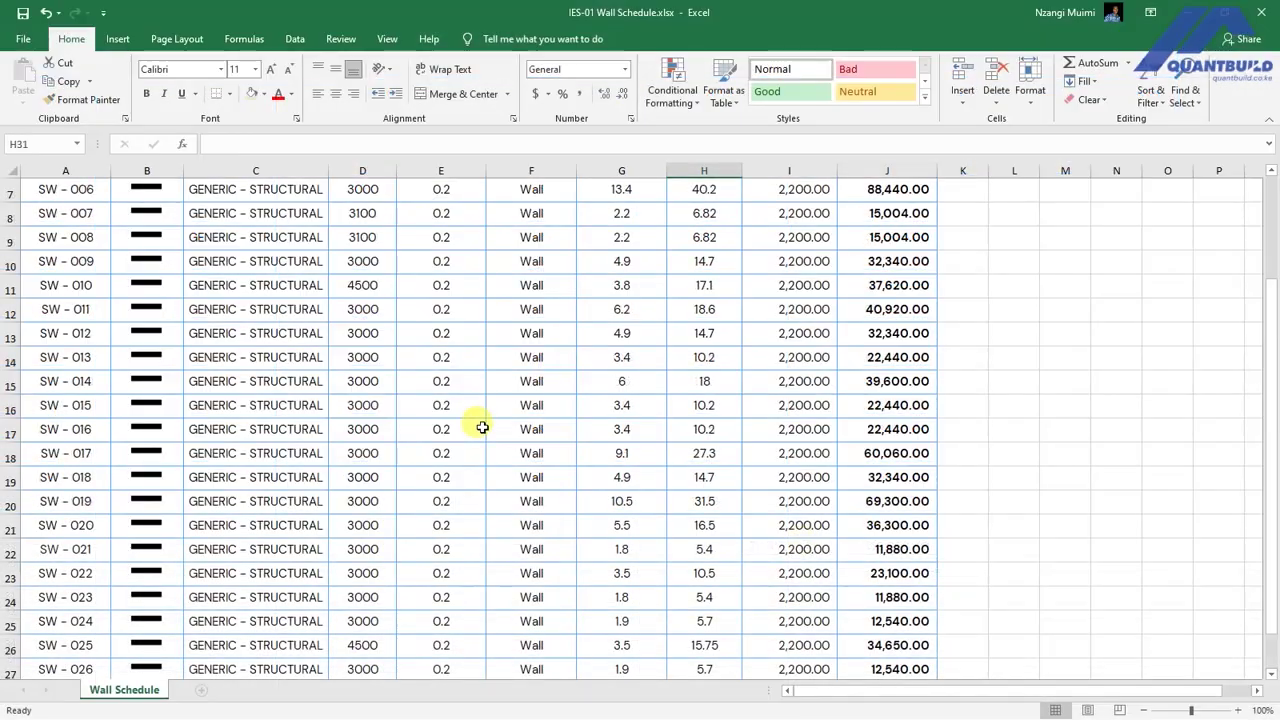
scroll(482, 428, "up", 2)
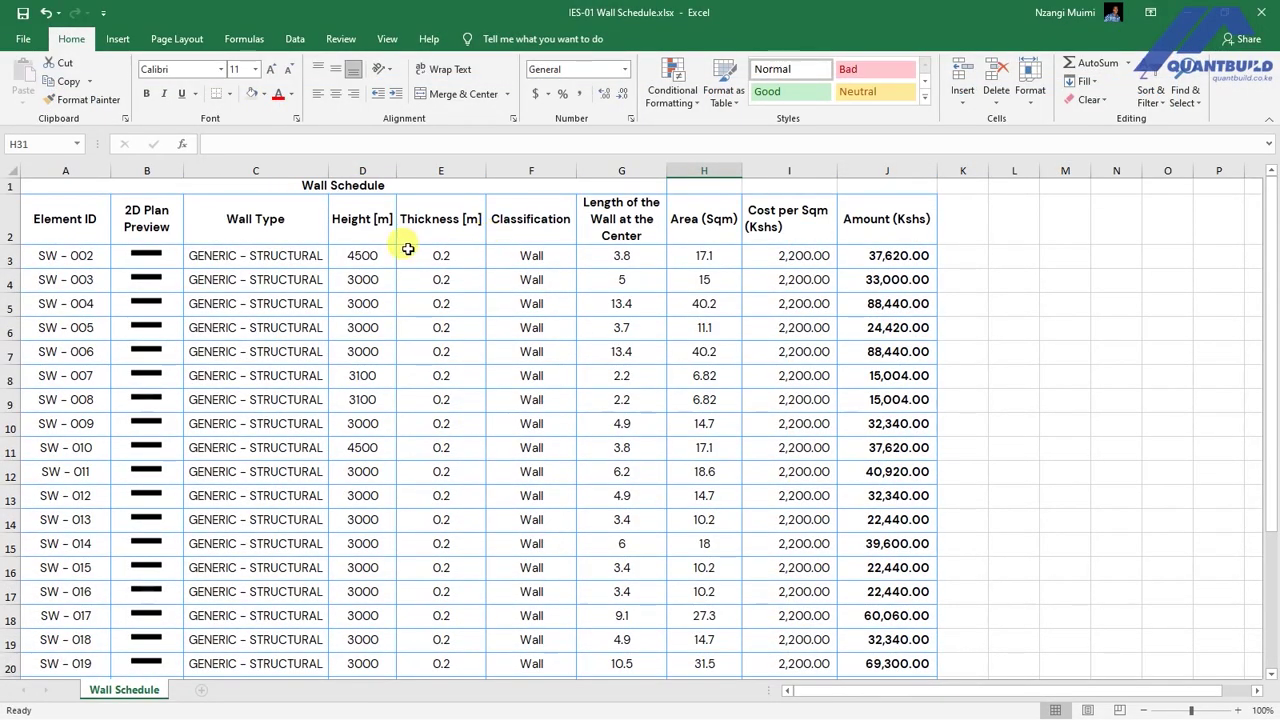
left_click(362, 253)
left_click(448, 254)
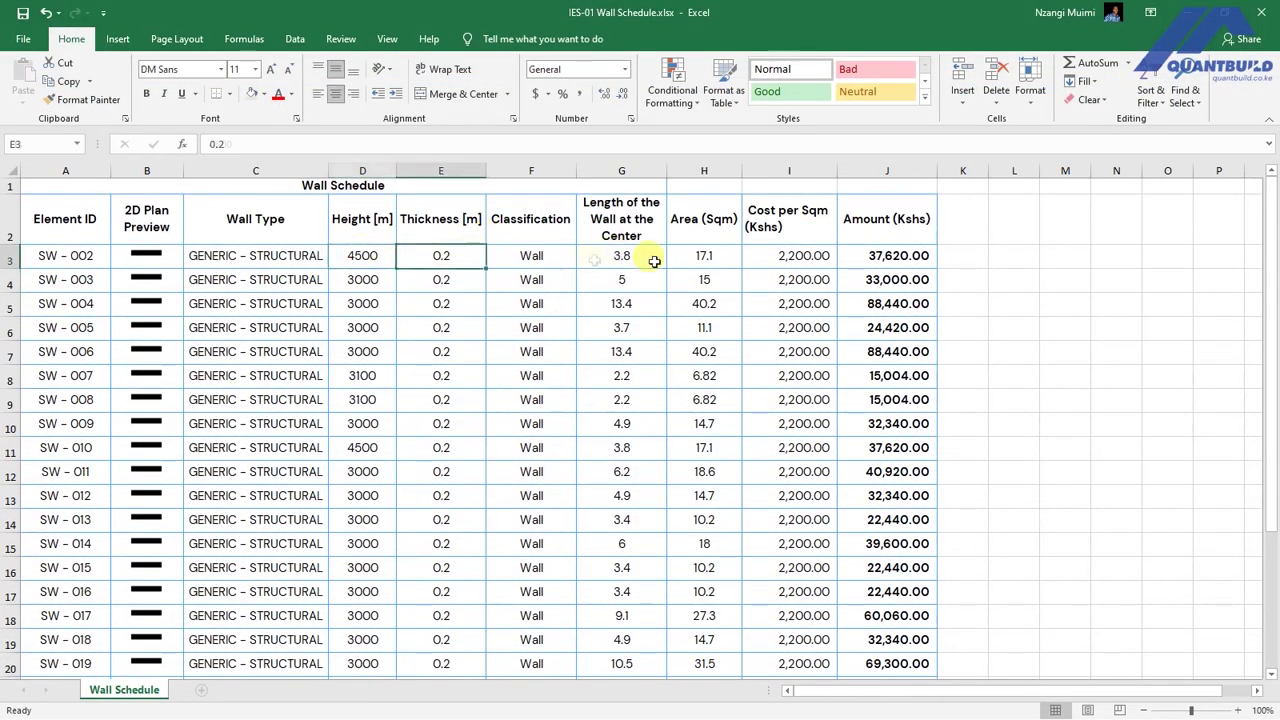
left_click(632, 257)
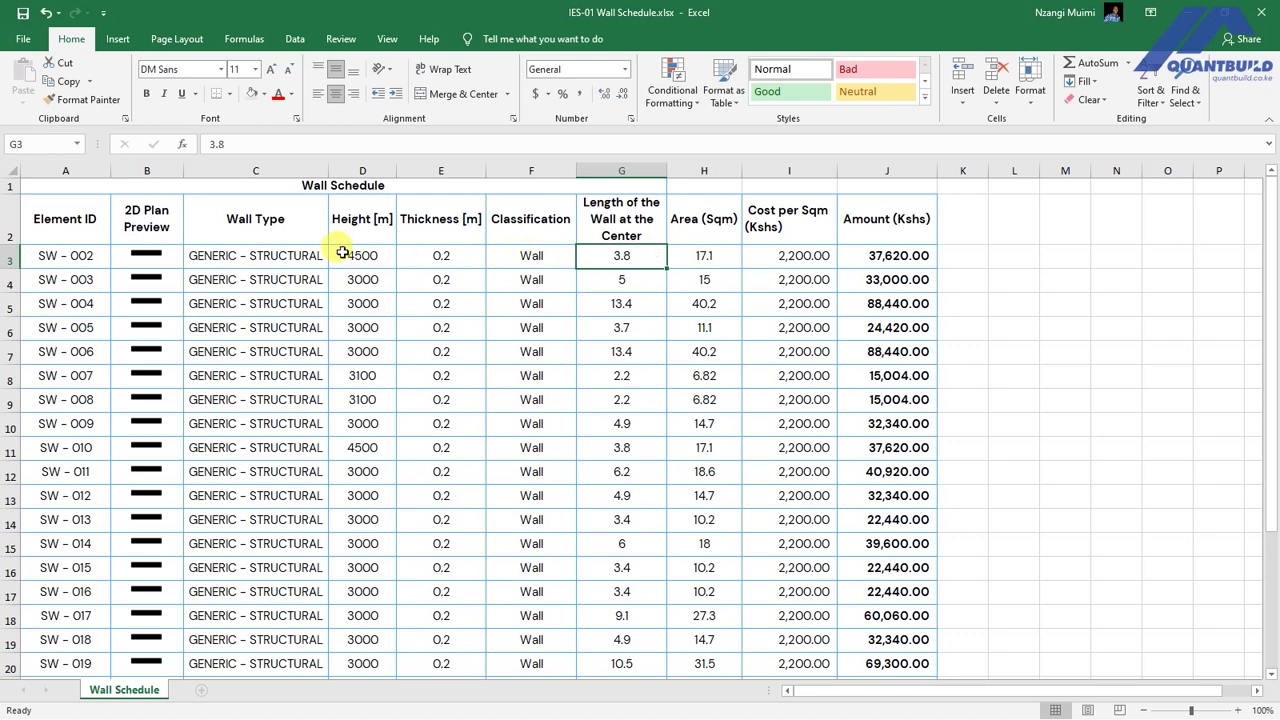
scroll(809, 257, "down", 6)
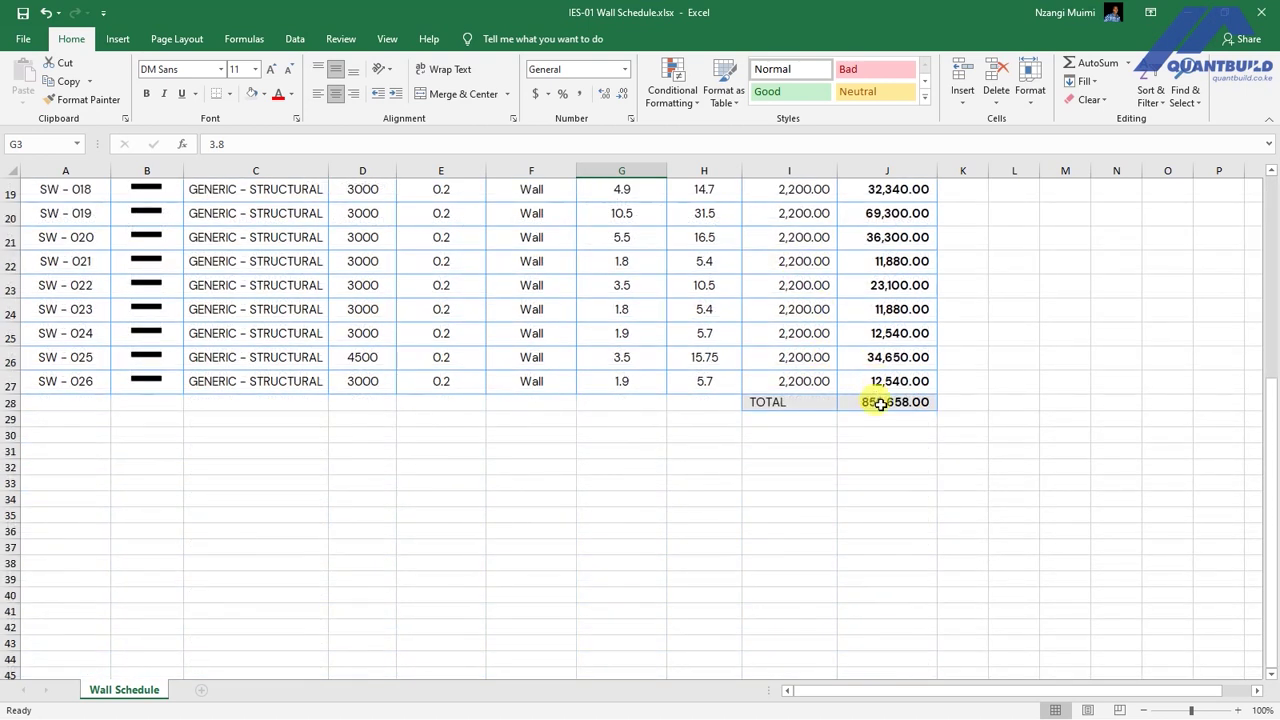
left_click(928, 403)
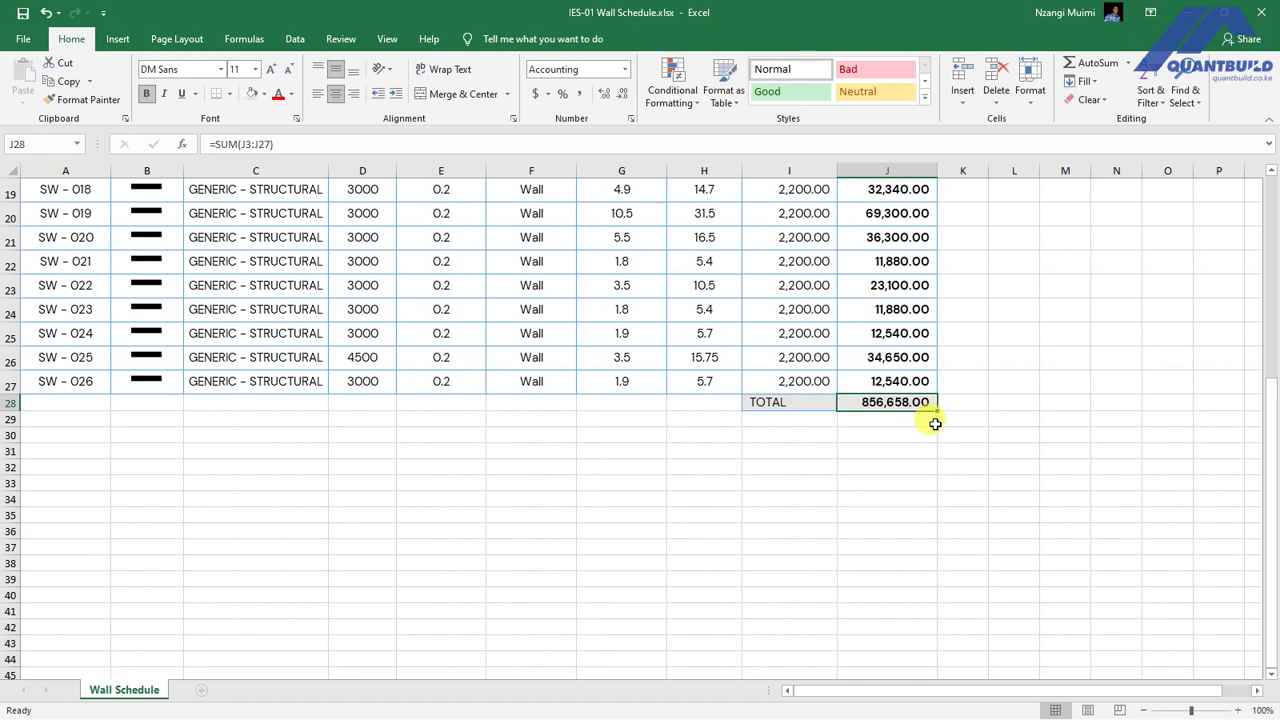
scroll(797, 380, "up", 6)
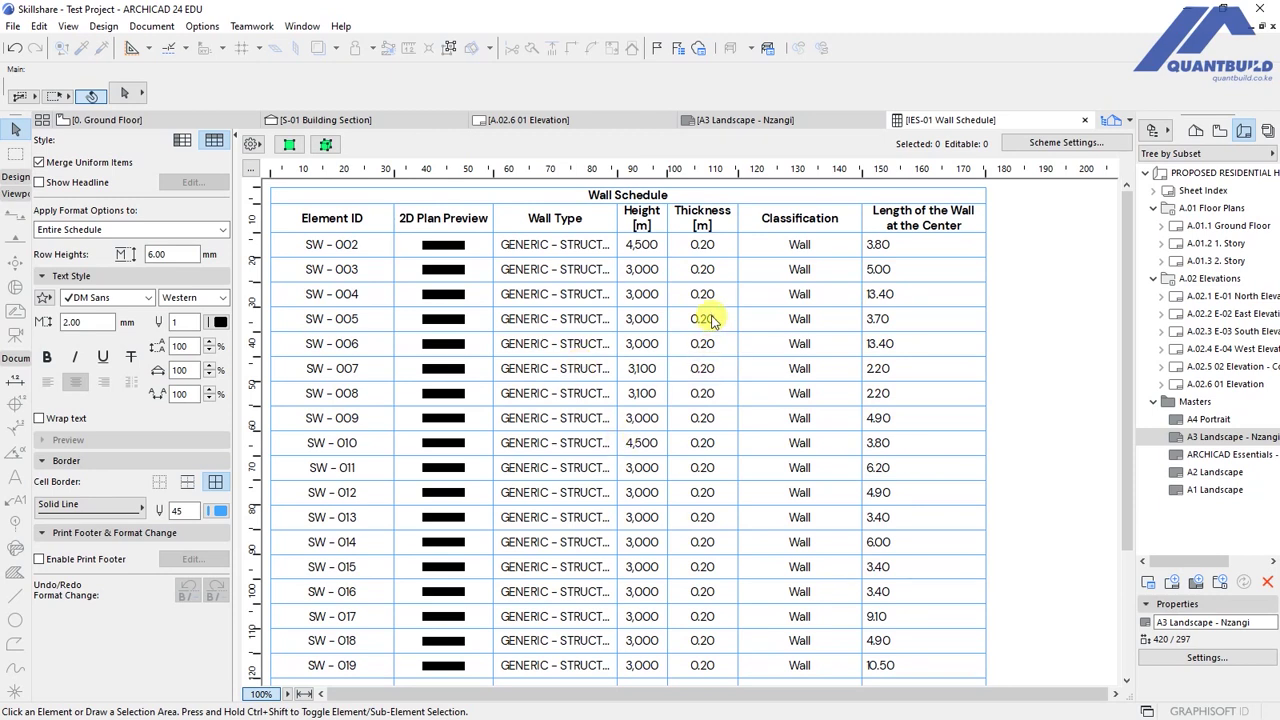
- Switch to ARCHICAD, open the scheme settings of the IES-01 Wall Schedule and search the available fields for WALL
left_click(876, 214)
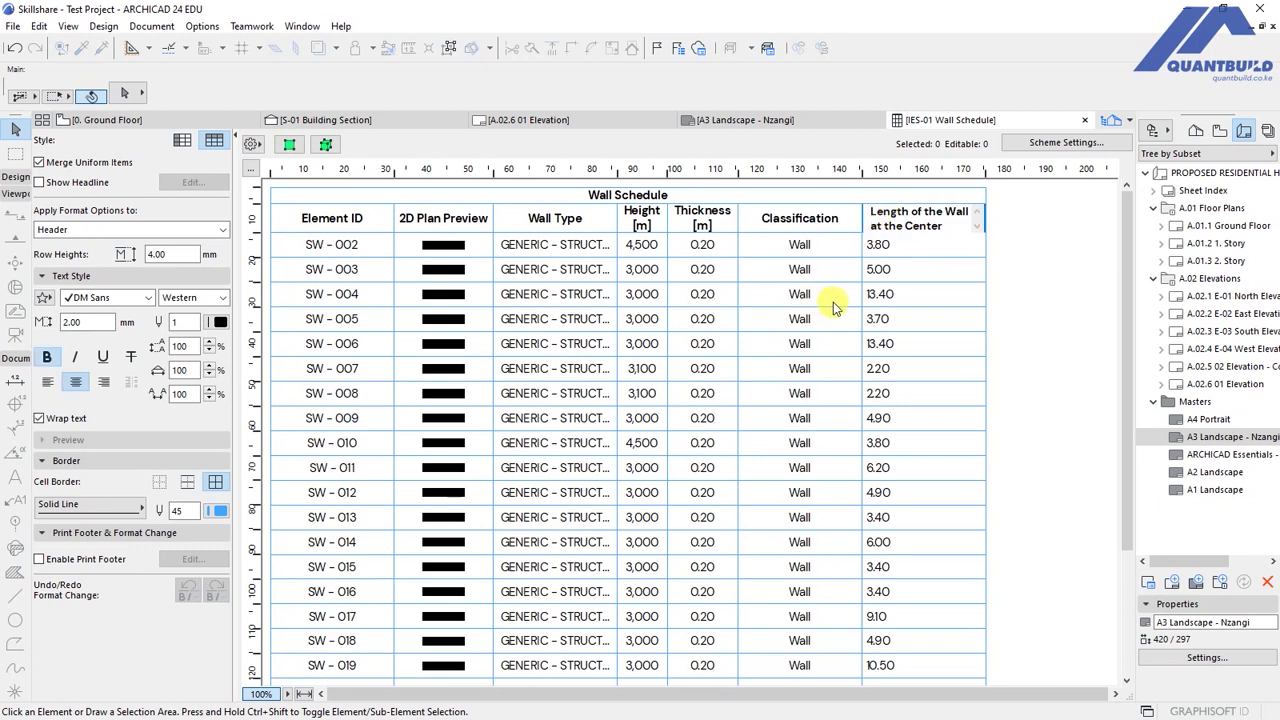
left_click(1060, 280)
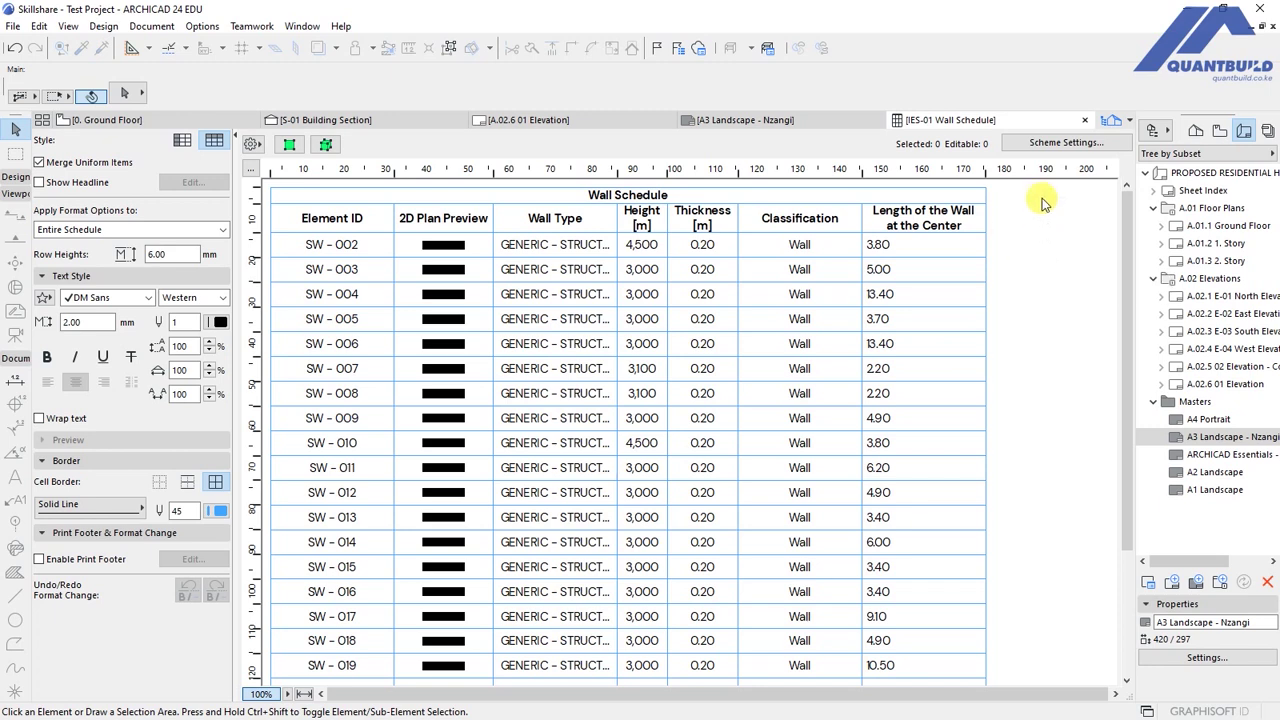
left_click(1063, 143)
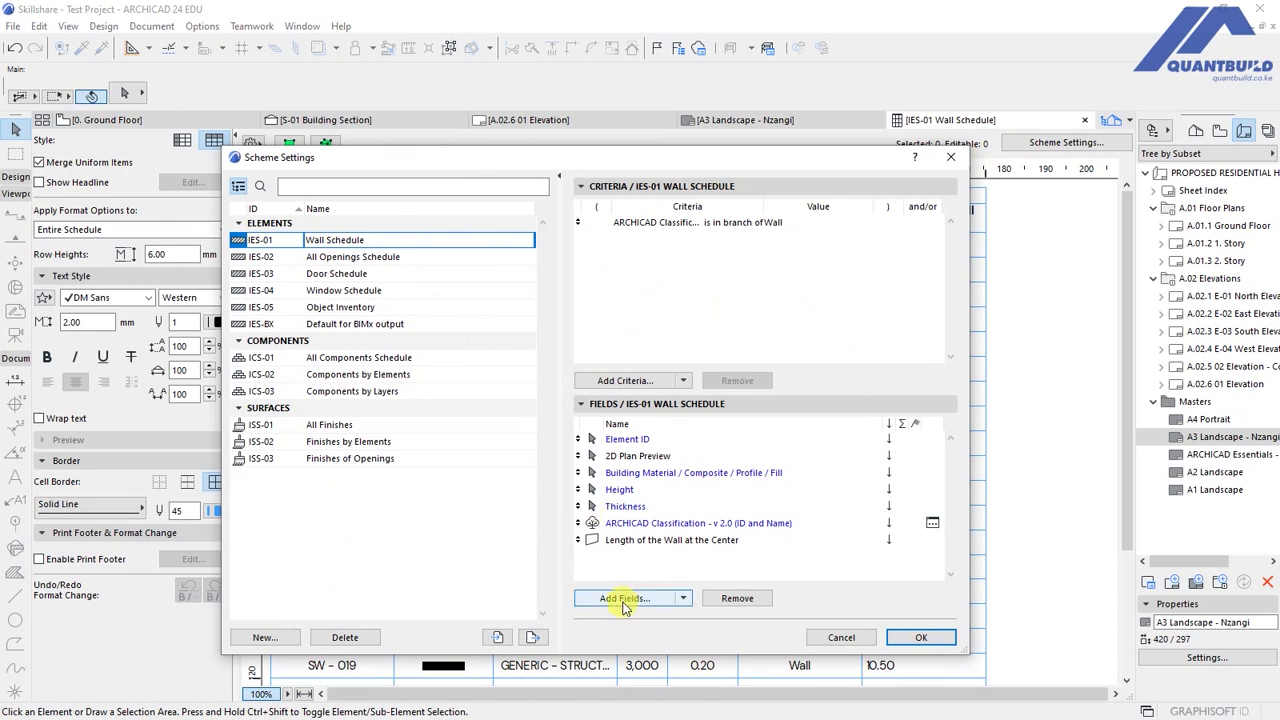
left_click(622, 598)
type("WALL")
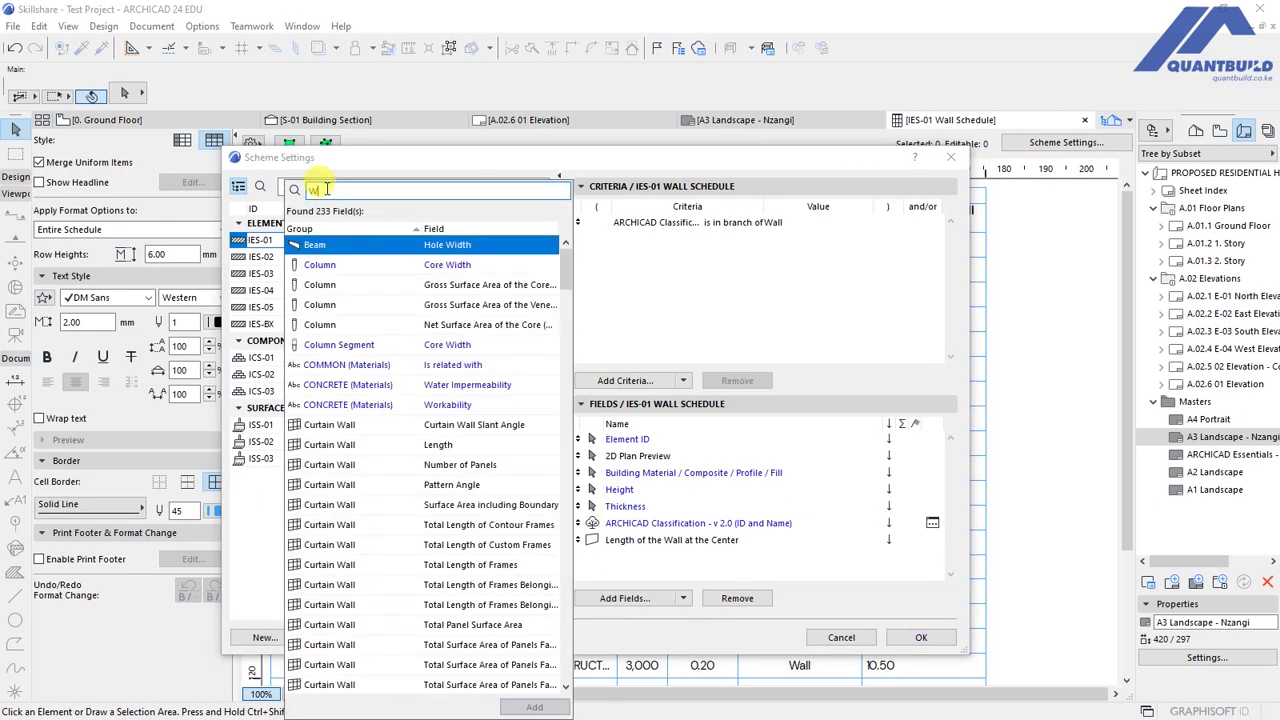
scroll(566, 325, "down", 3)
left_click_drag(566, 325, 566, 518)
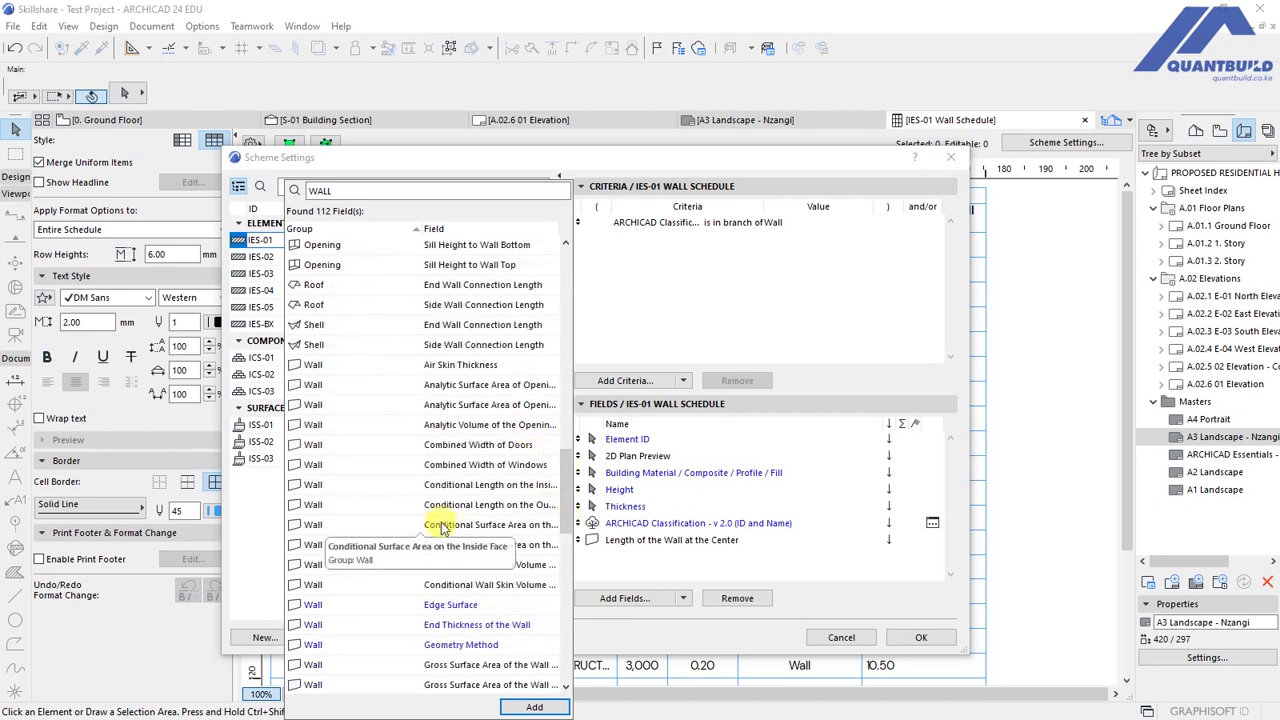
left_click(615, 598)
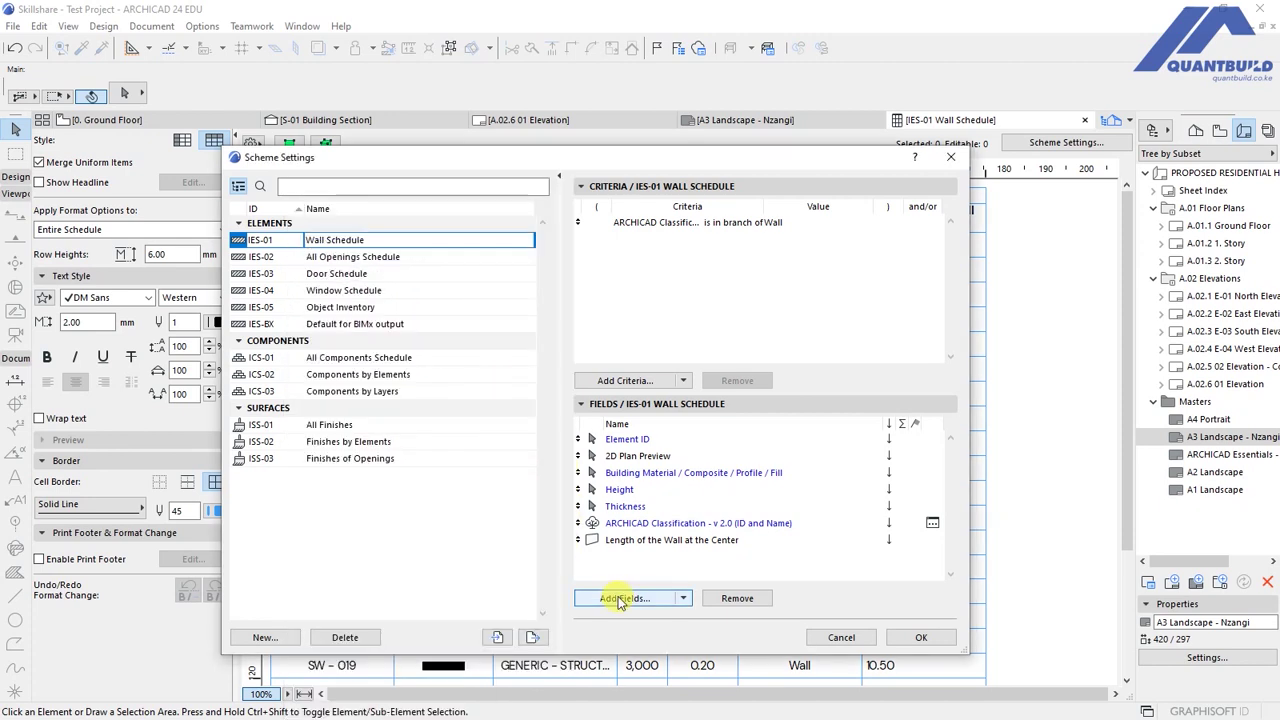
- Find the wall fields with the search term WALL and add Net Surface Area on the Outside Face to the schedule
left_click(615, 598)
type("WALL")
scroll(457, 366, "down", 15)
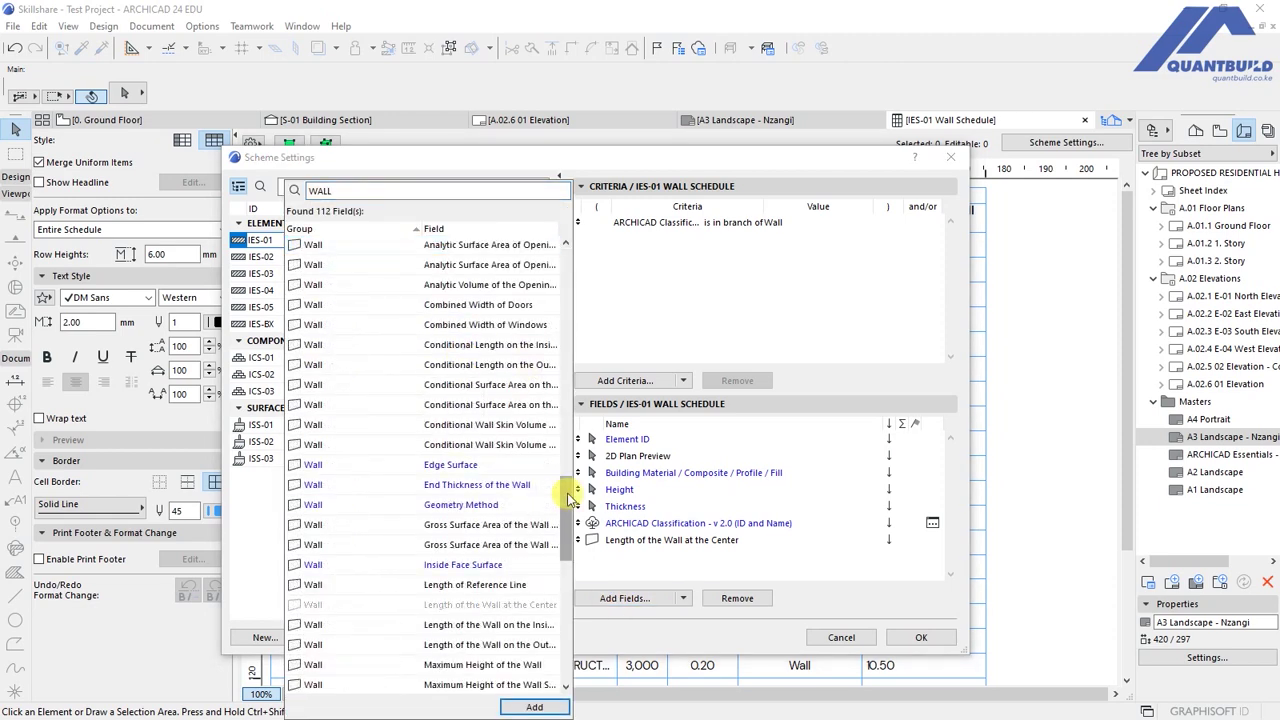
left_click_drag(565, 535, 565, 578)
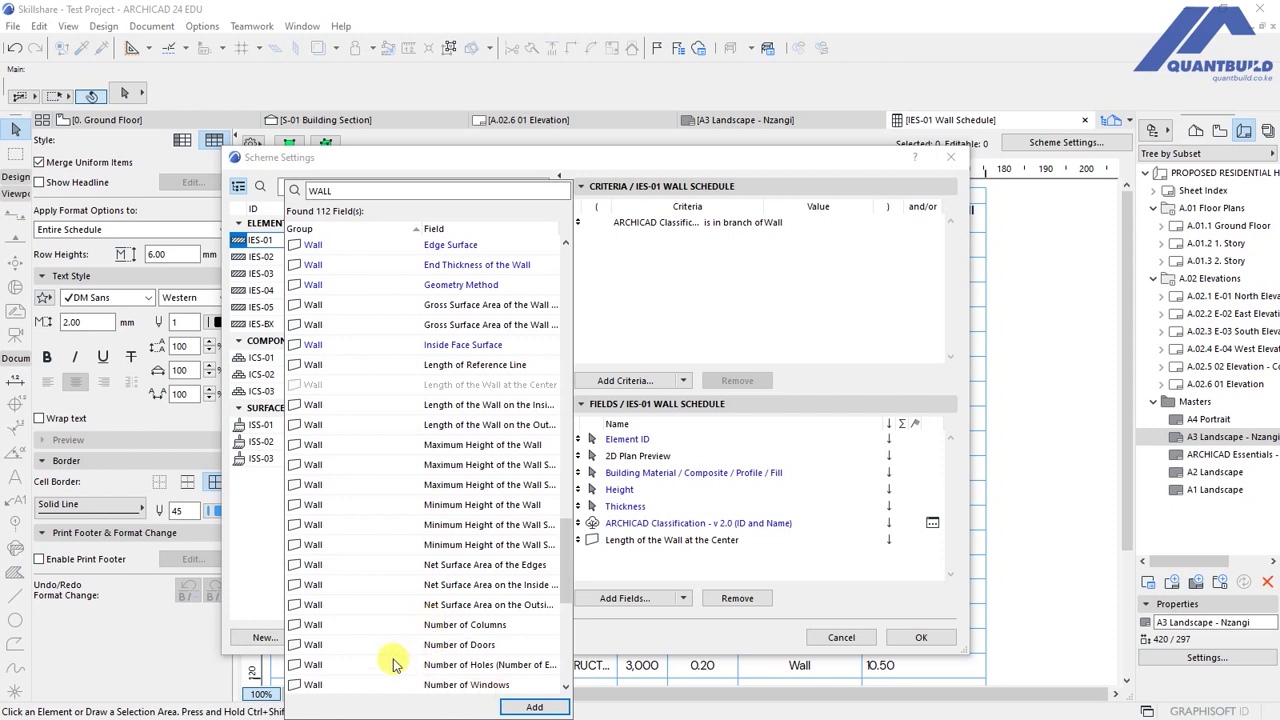
left_click(447, 608)
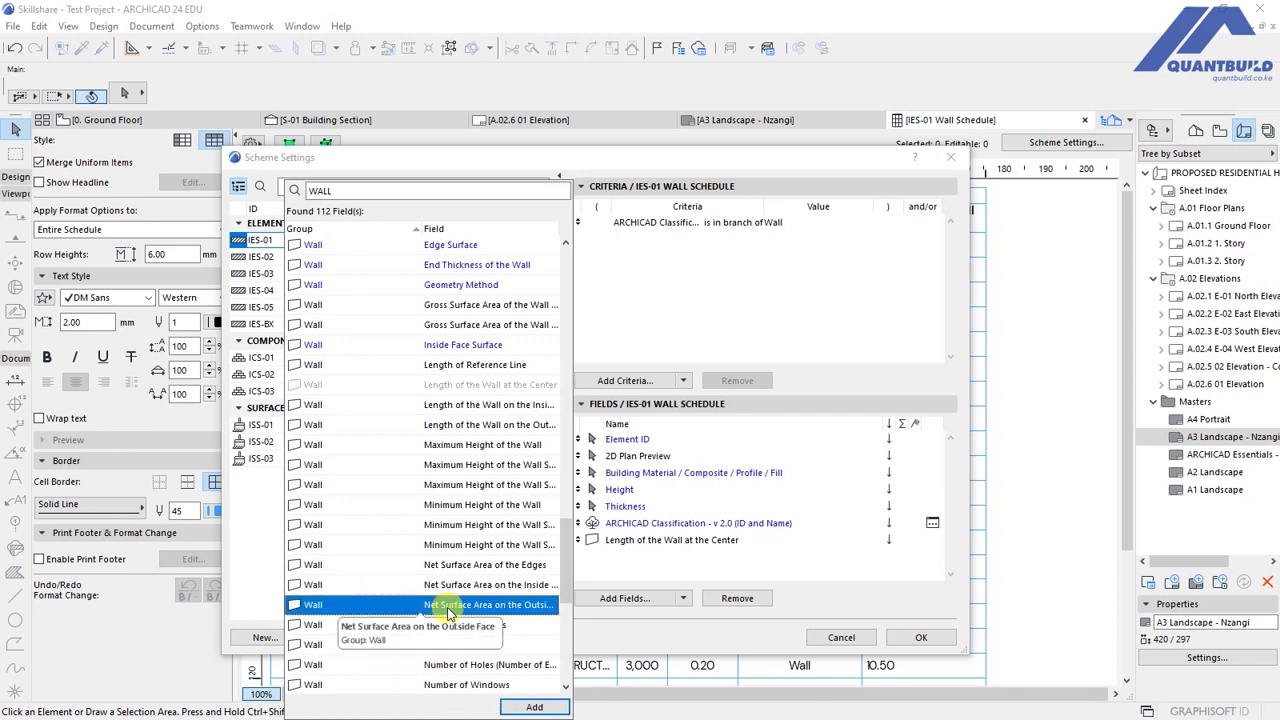
left_click(535, 707)
left_click(800, 605)
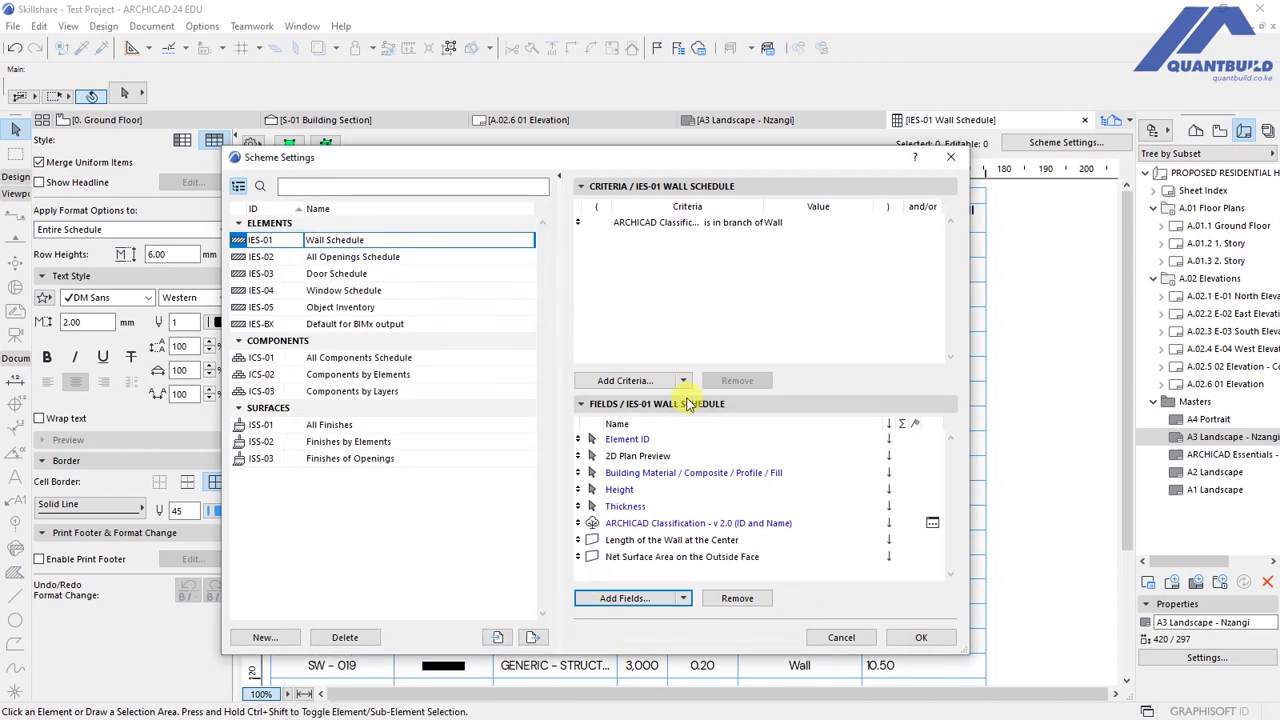
- Remove the Length of the Wall at the Center field, apply the scheme and check the net surface areas of all walls
left_click(640, 542)
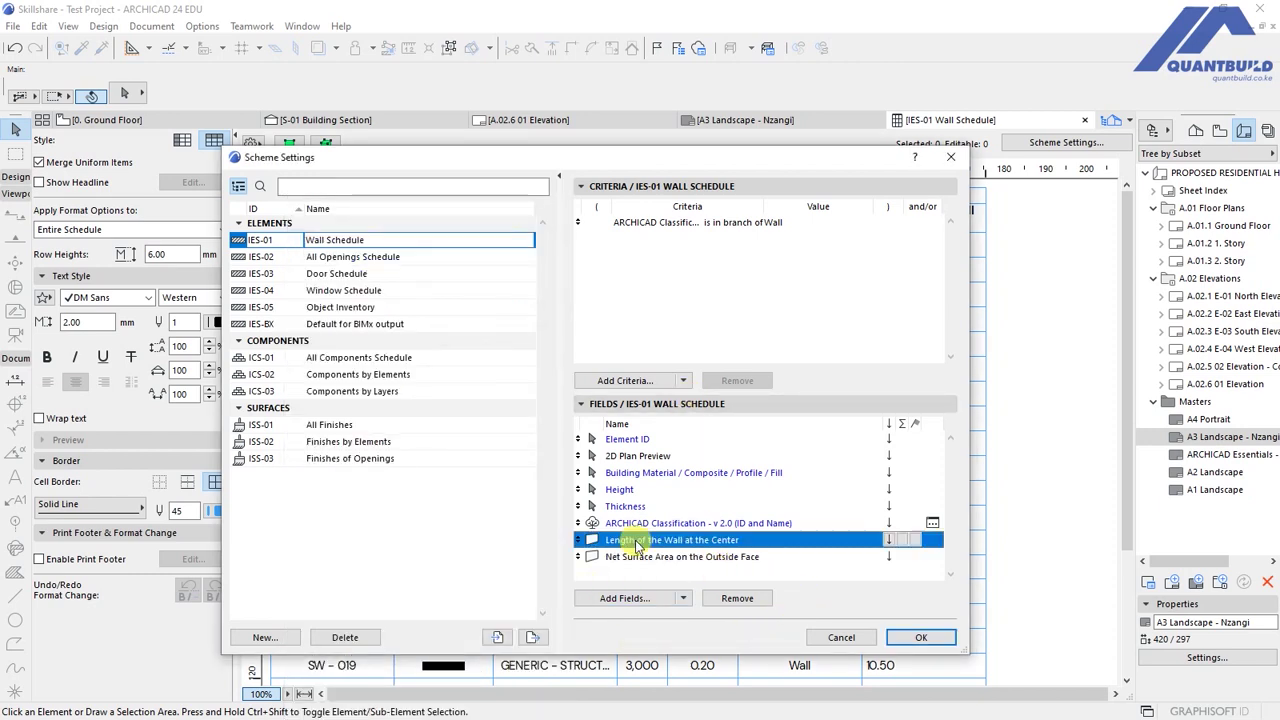
left_click(737, 599)
left_click(914, 636)
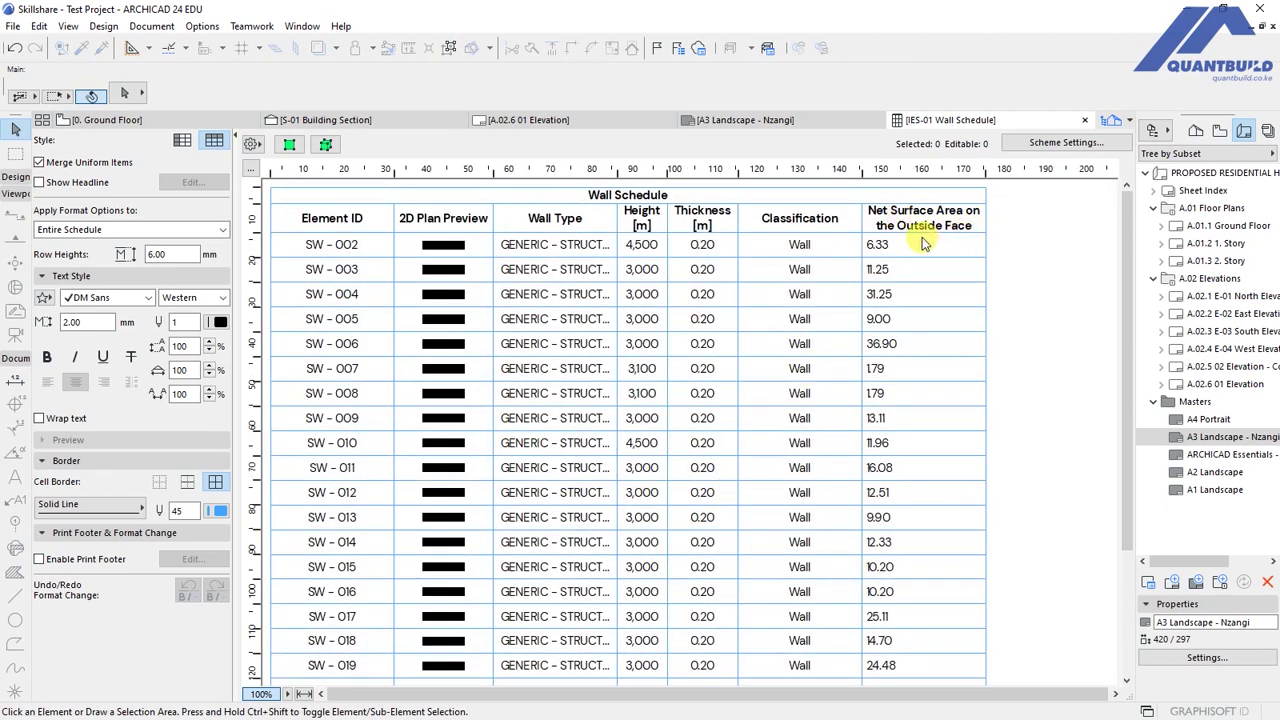
left_click(922, 246)
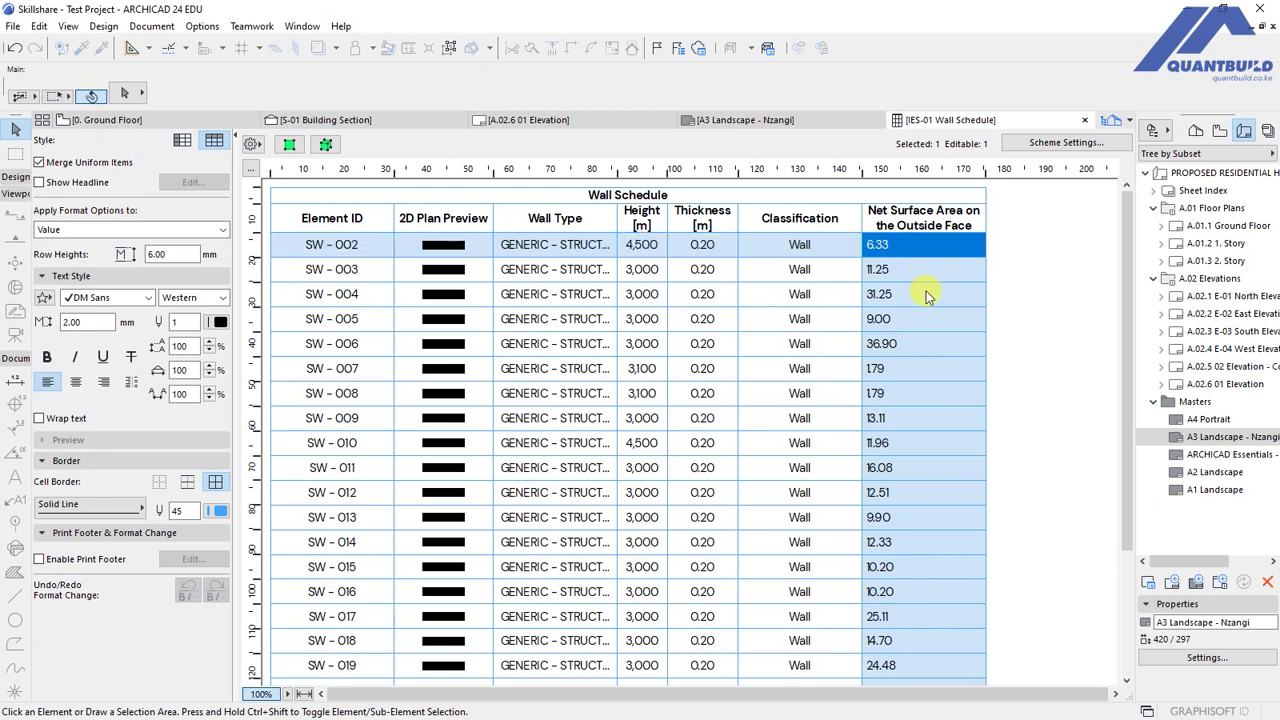
scroll(980, 262, "down", 3)
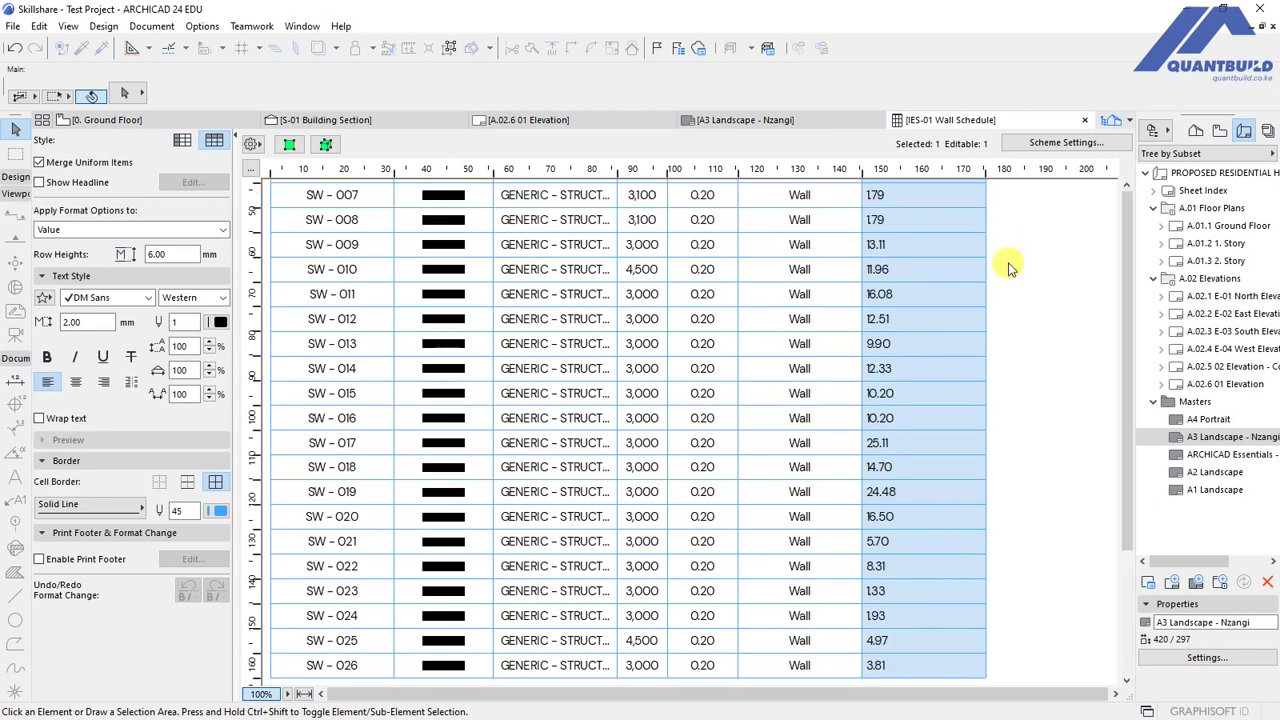
scroll(1008, 250, "up", 3)
left_click(1005, 220)
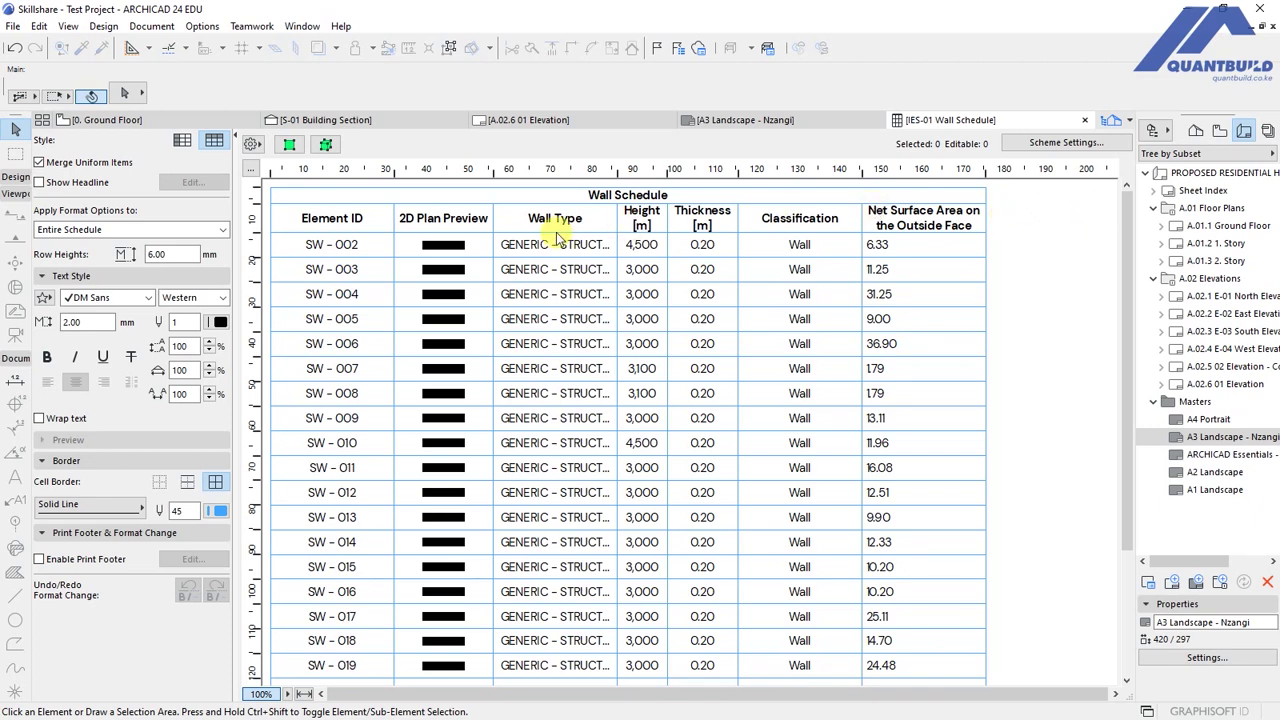
- Save the wall schedule as an Excel workbook named IES-01 Wall Schedule - 02 and have it open after saving
left_click(13, 26)
left_click(43, 150)
left_click(648, 543)
type("- 0")
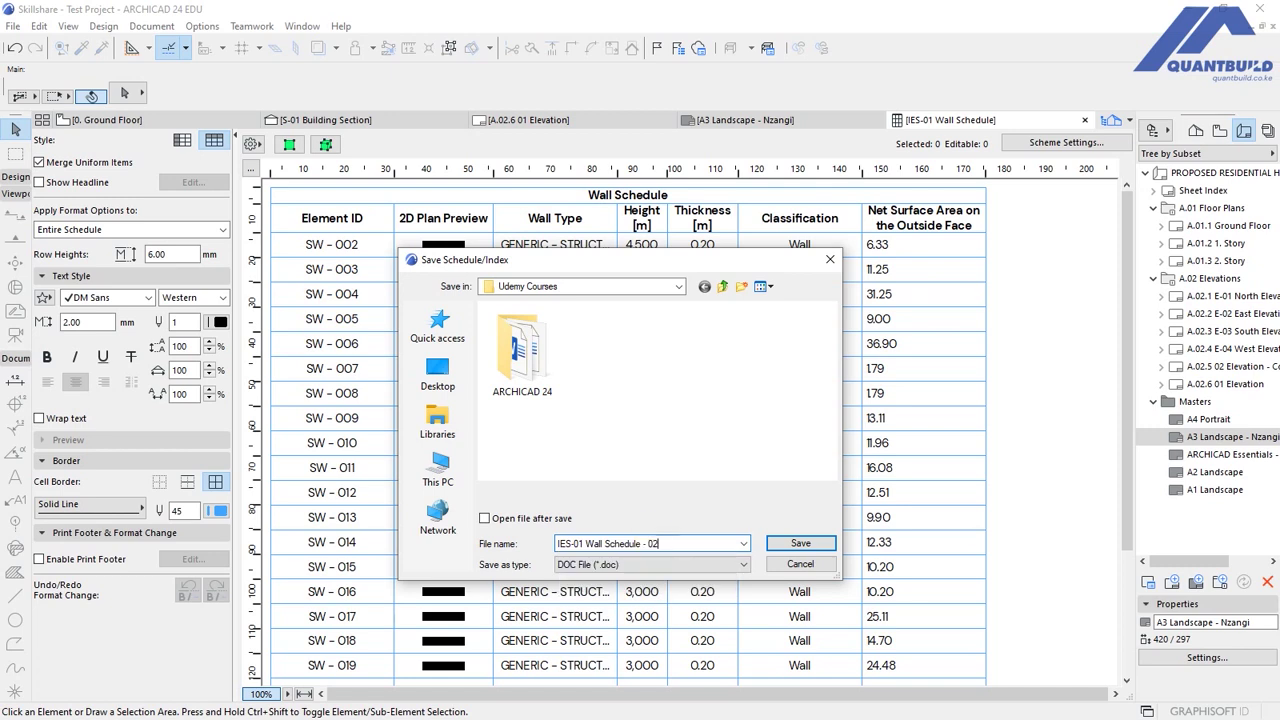
type("2")
left_click(600, 564)
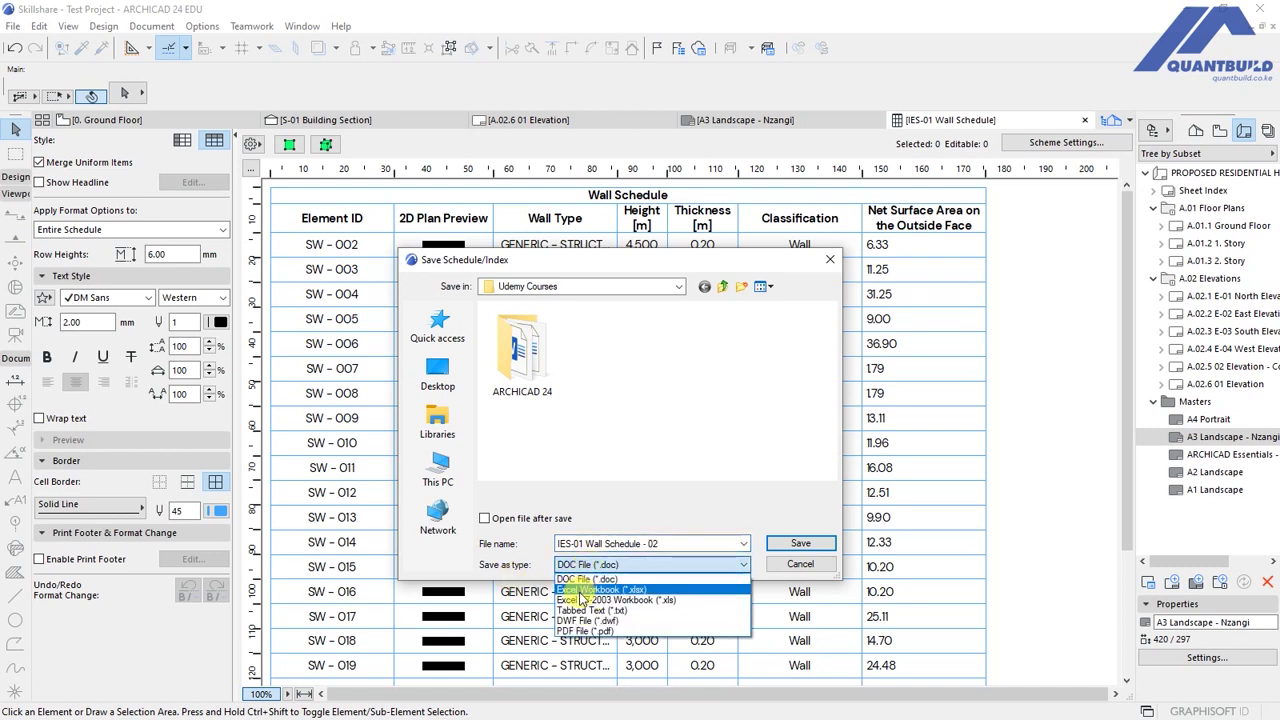
left_click(580, 592)
left_click(485, 518)
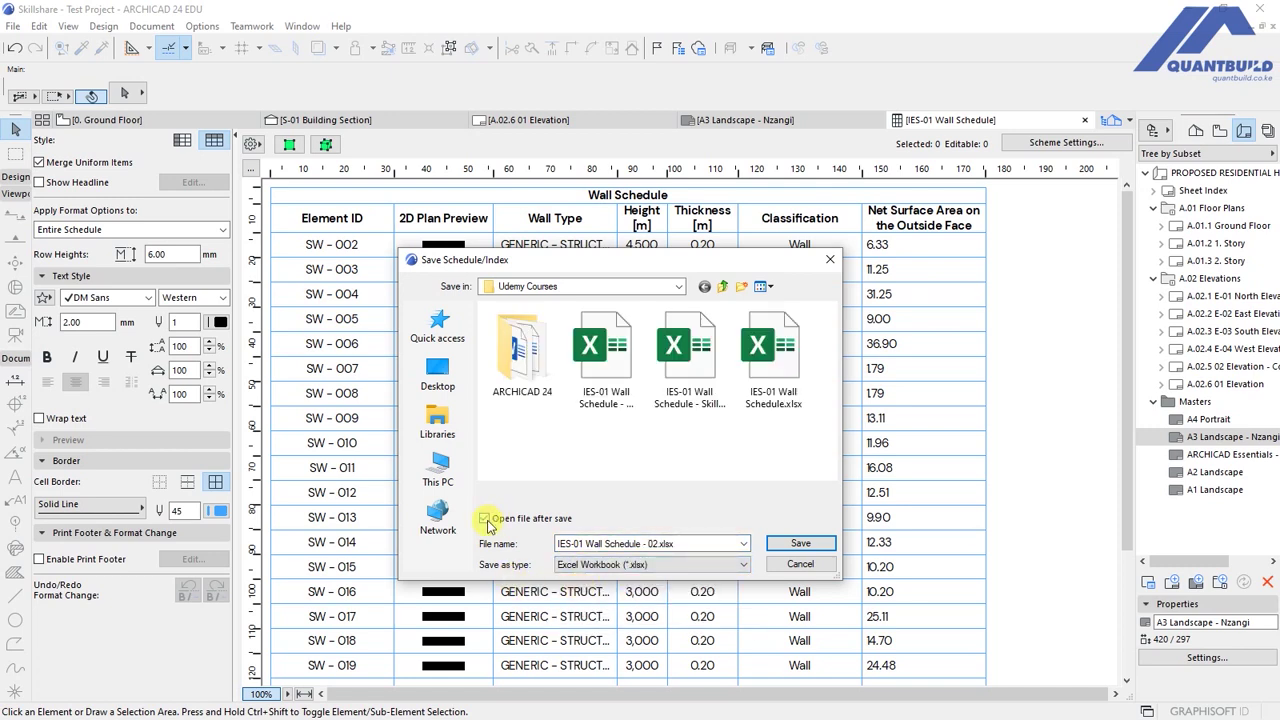
left_click(800, 543)
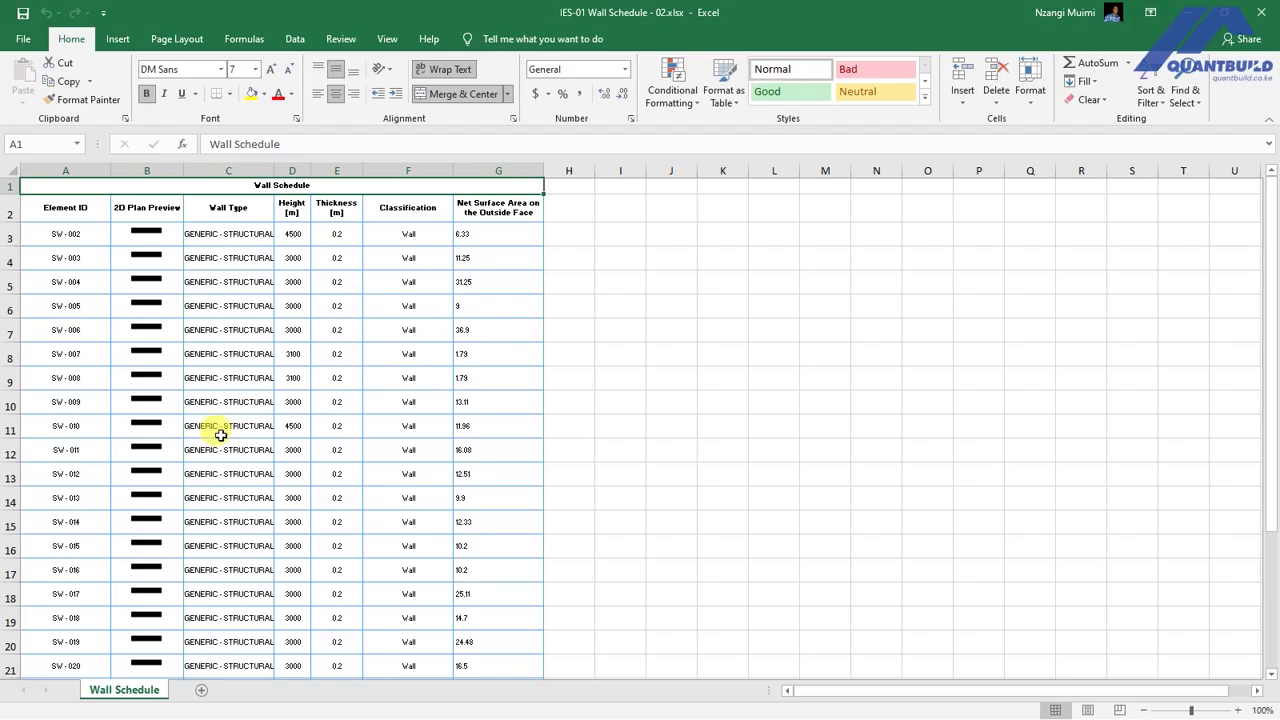
- Set the font size of the whole exported wall schedule to 11
left_click(384, 428)
key("ctrl+a")
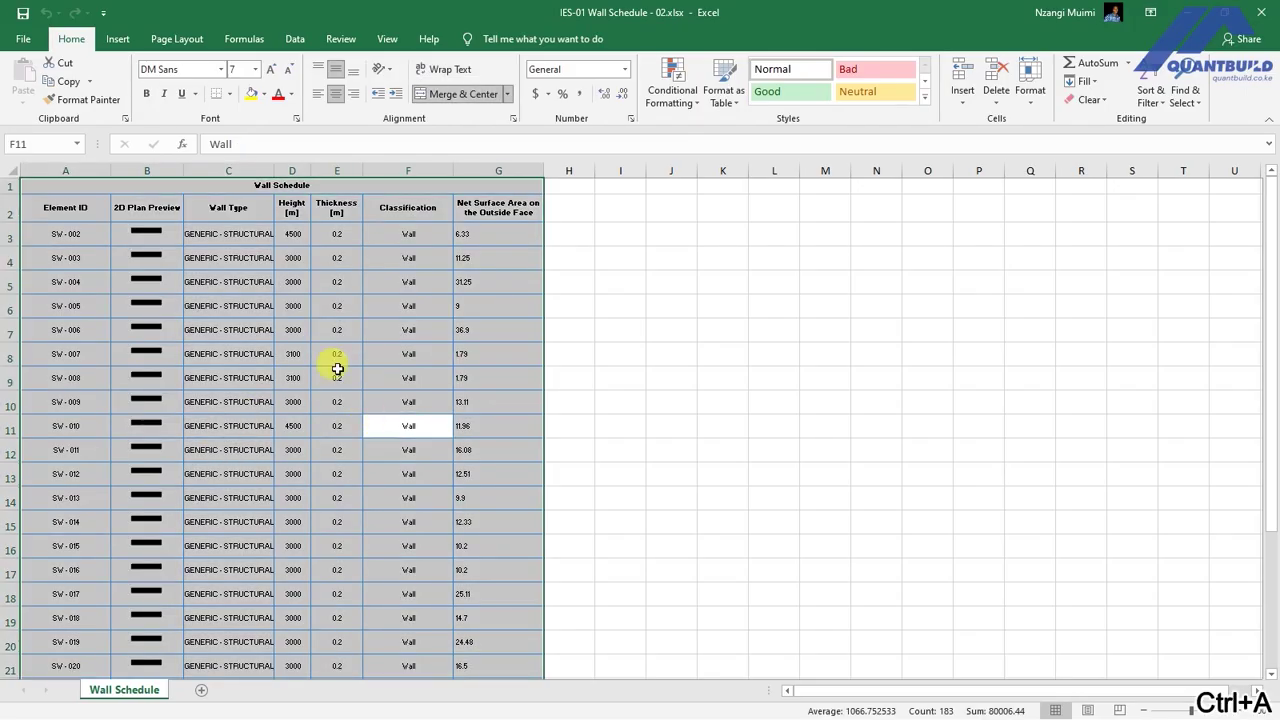
left_click(236, 69)
type("11")
key("Return")
left_click(660, 305)
- Fit the widths of the Wall Type, Height and Thickness columns to their contents
double_click(275, 170)
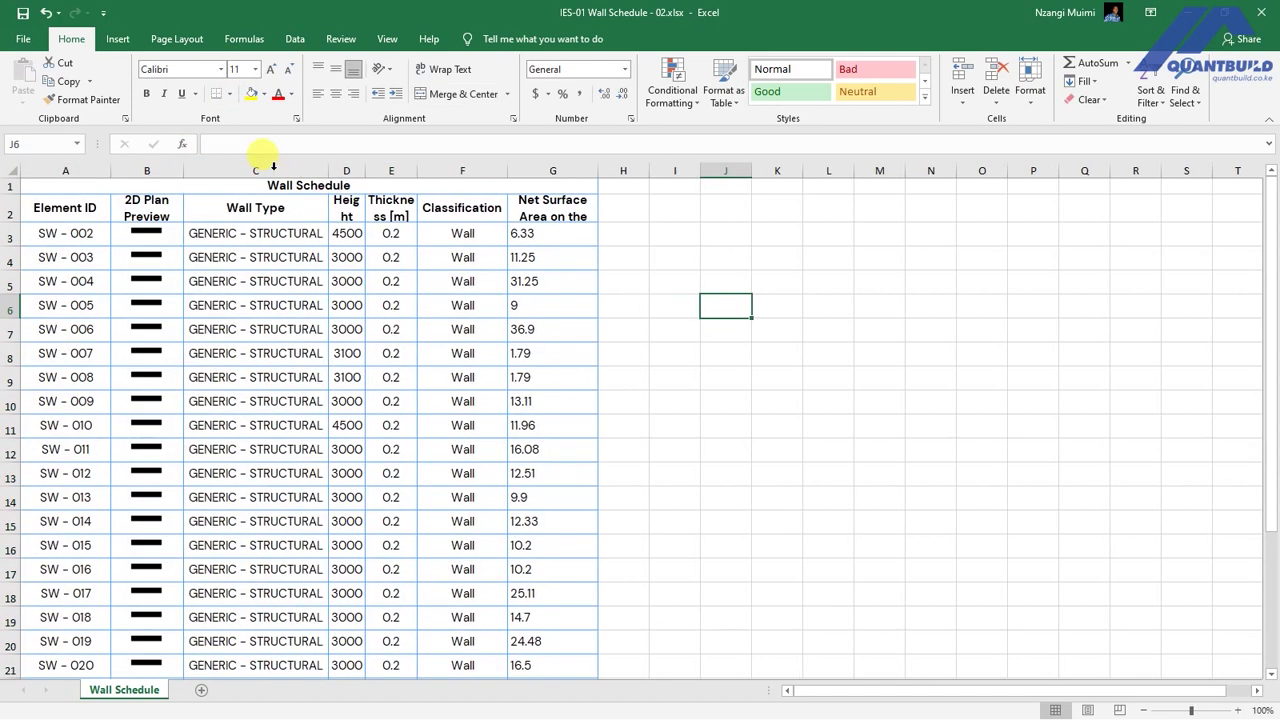
double_click(365, 163)
double_click(446, 170)
- Centre the net surface area values and extend that column's header and cell formatting into columns H and I
left_click_drag(615, 207, 697, 226)
right_click(697, 226)
key("Escape")
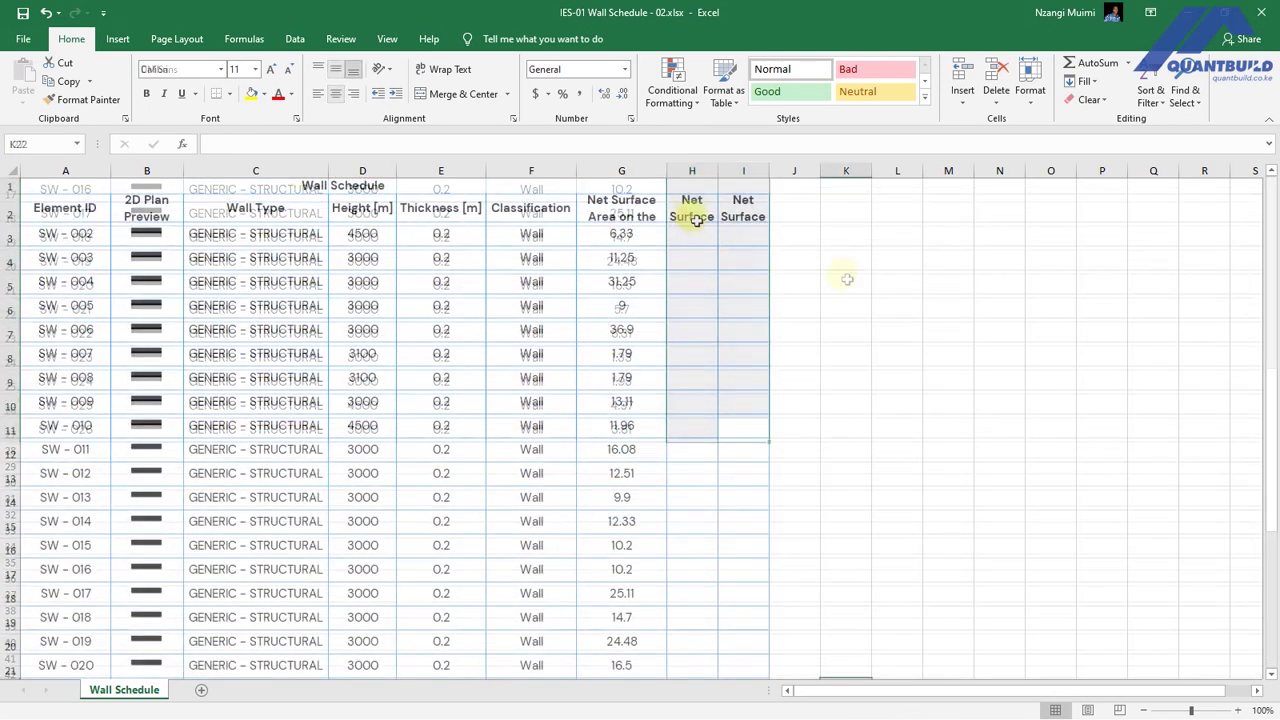
- Head the two added columns Cost Per SQM and Amount
left_click(693, 205)
type("cO")
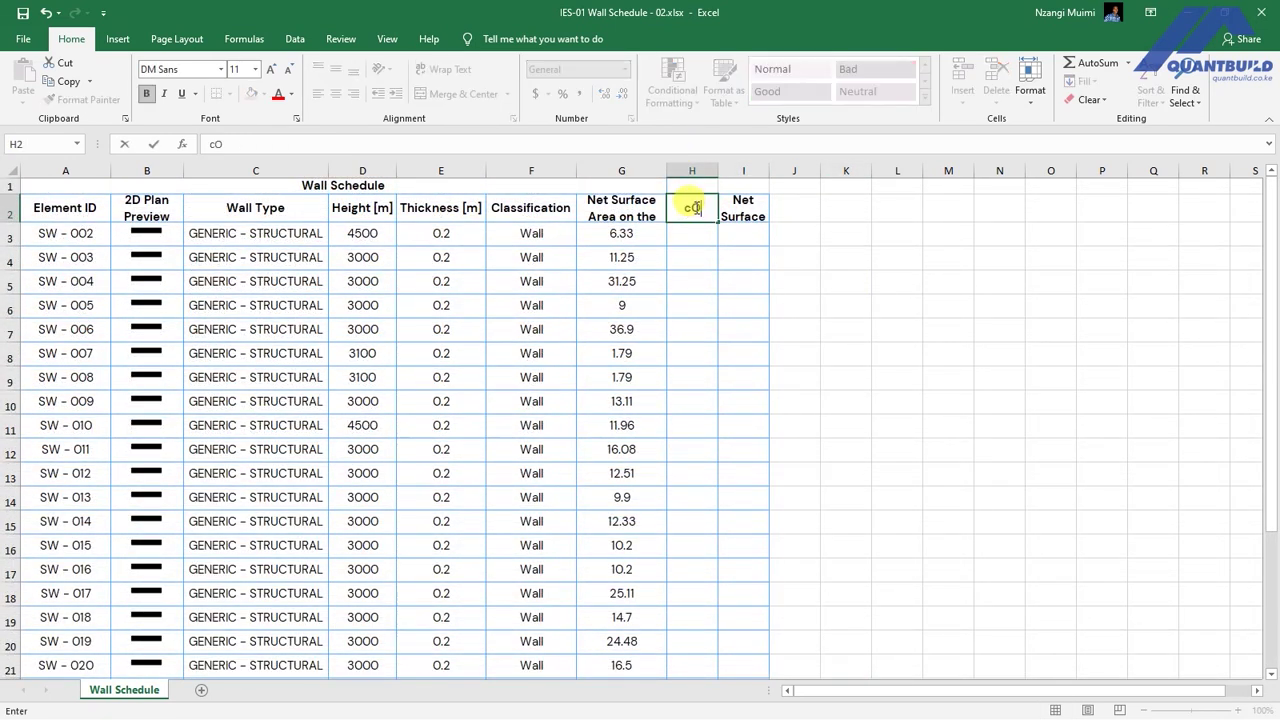
type("st Per SQM")
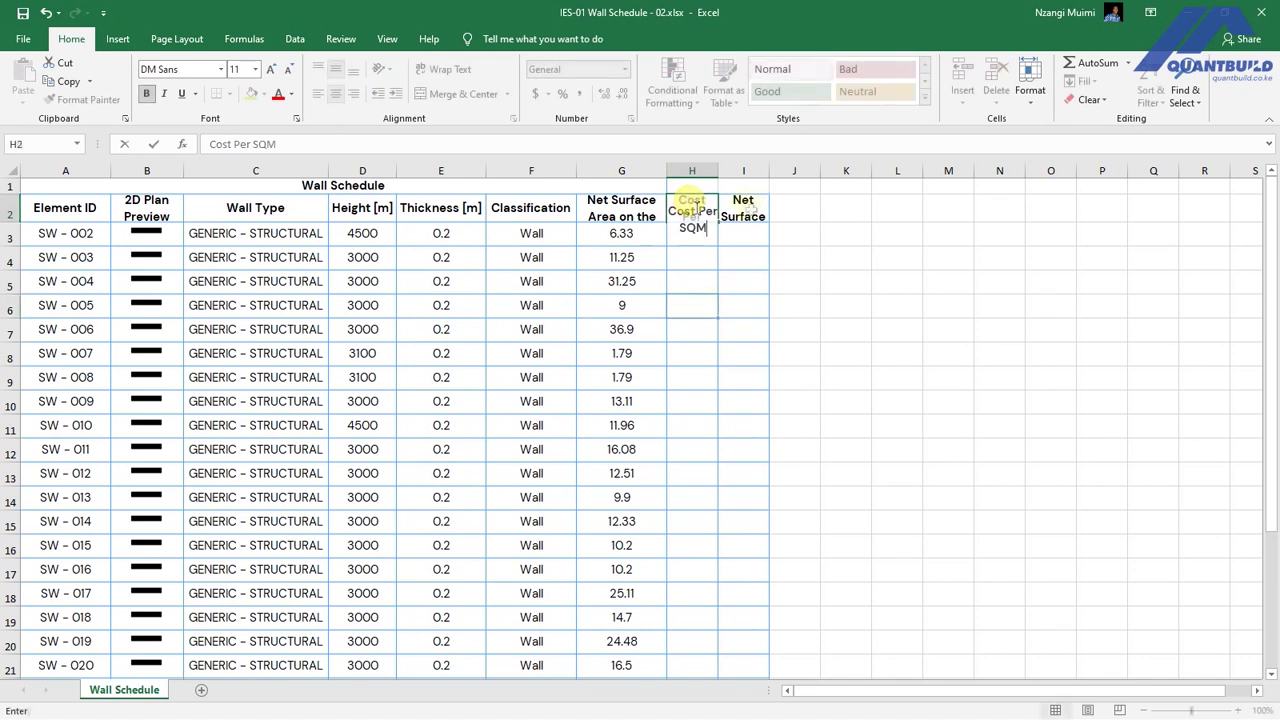
key("Tab")
type("amount")
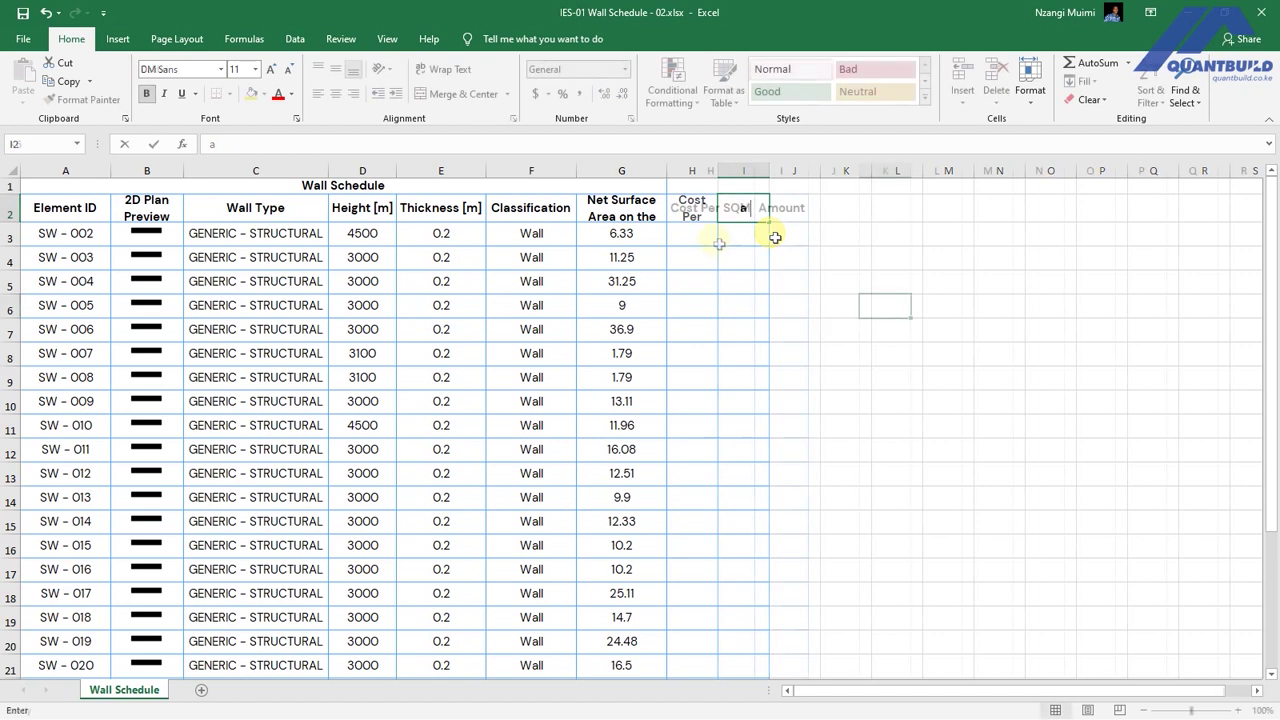
- Enter a cost per SQM of 2200 for wall SW - 002 and fill it down to every wall in comma number format
left_click(708, 228)
type("2200")
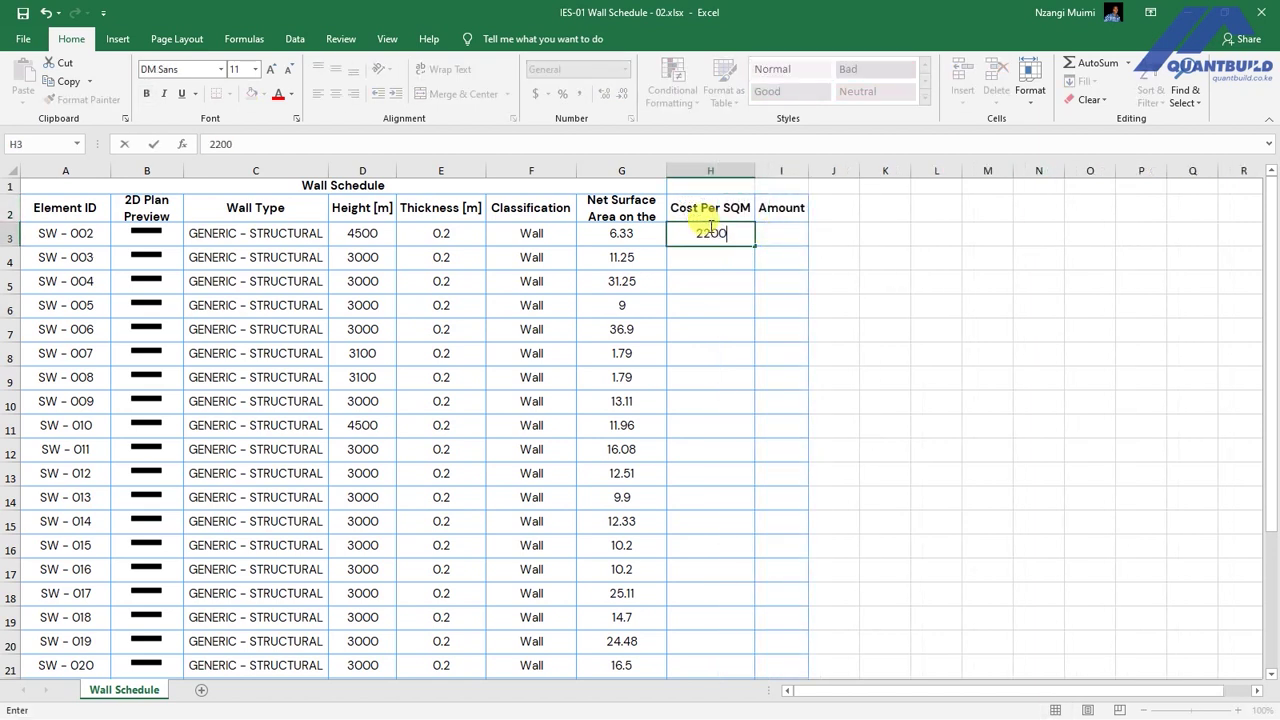
key("Return")
left_click(710, 230)
left_click_drag(754, 245, 737, 646)
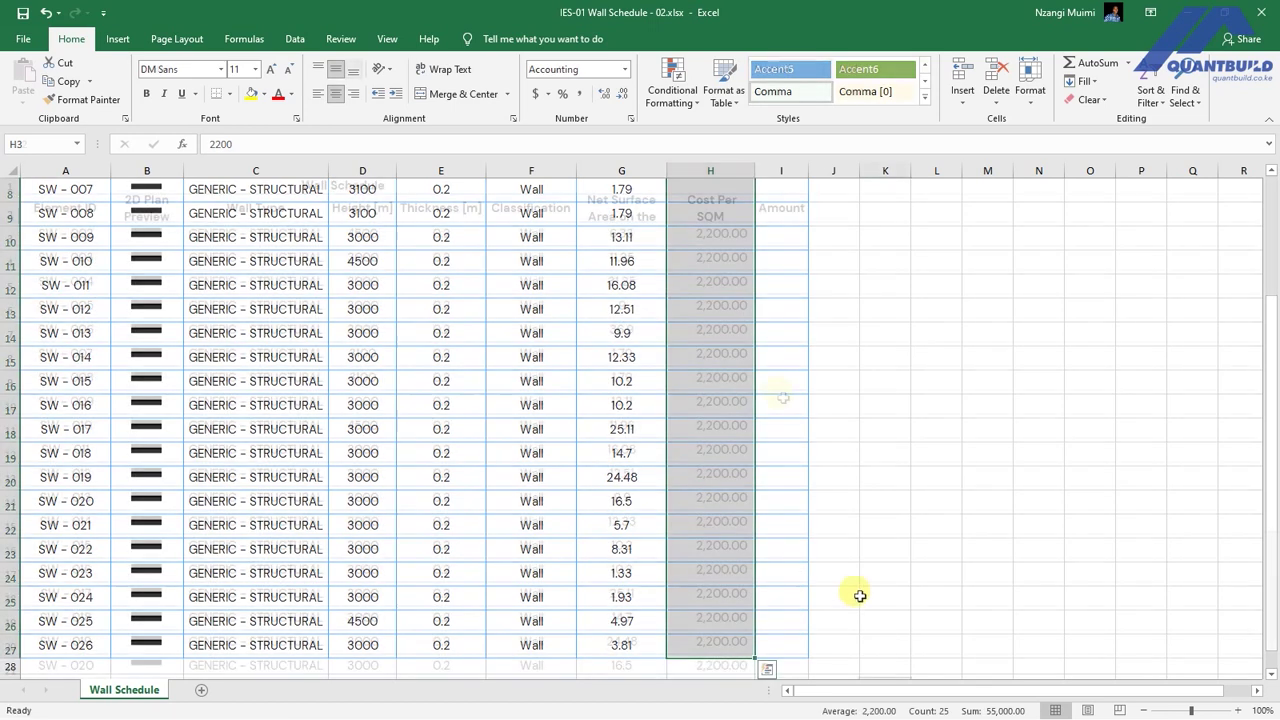
- Calculate the amount for wall SW - 002 with the formula =H3*G3 and fill it down to the last wall
left_click(777, 235)
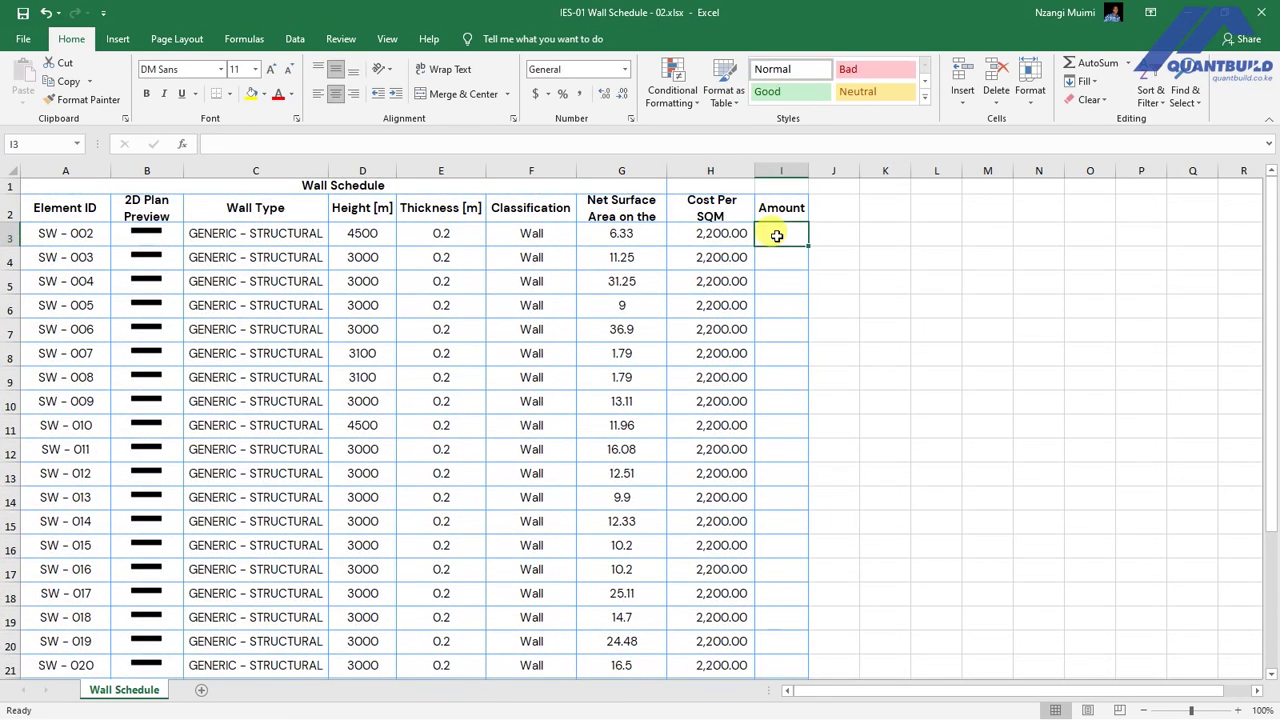
type("=")
left_click(730, 231)
type("*")
left_click(606, 233)
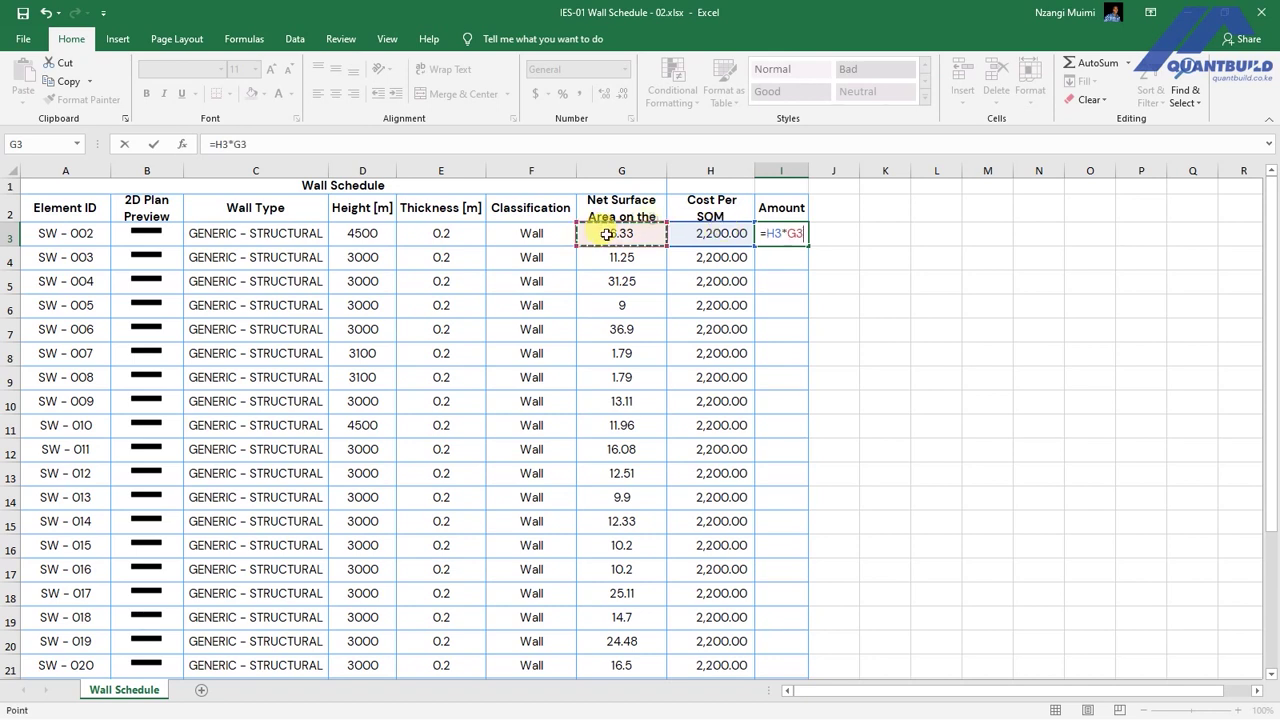
key("Return")
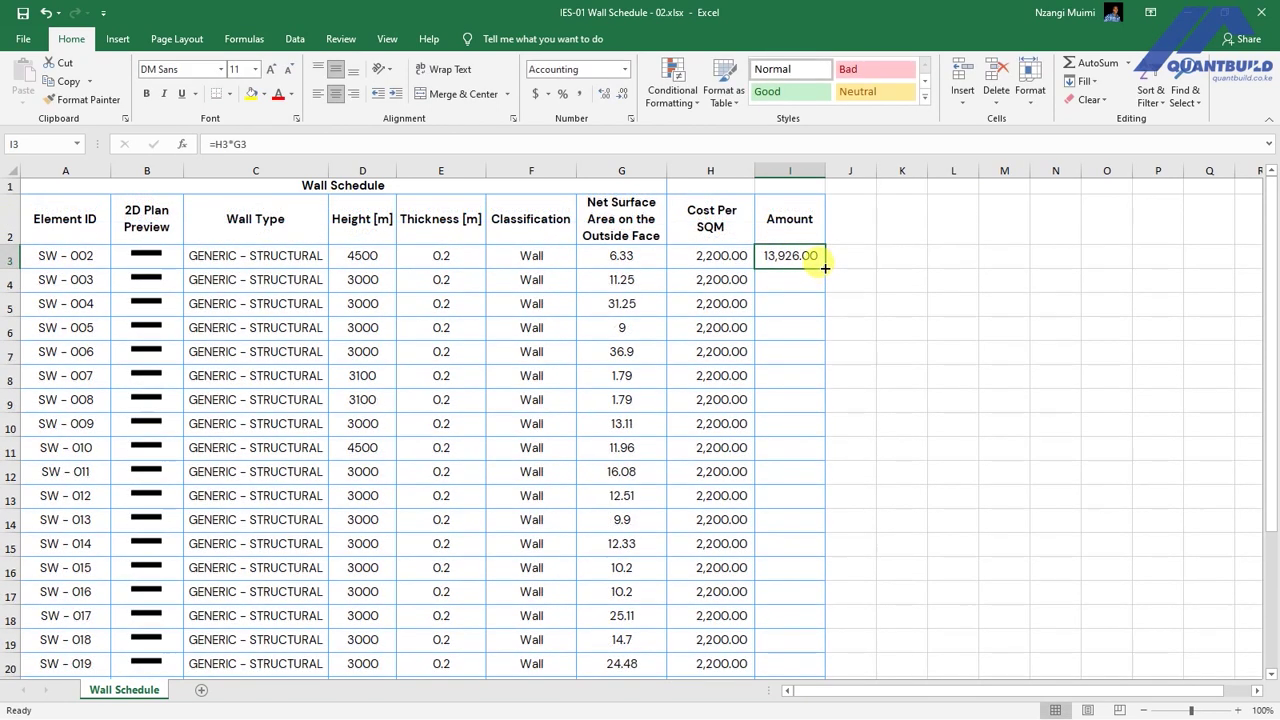
left_click_drag(825, 267, 793, 659)
scroll(777, 271, "down", 6)
scroll(729, 291, "up", 1)
- Extend the cost and amount cell borders to row 28 below the last wall and label cell H28 TOTAL
left_click_drag(700, 283, 784, 286)
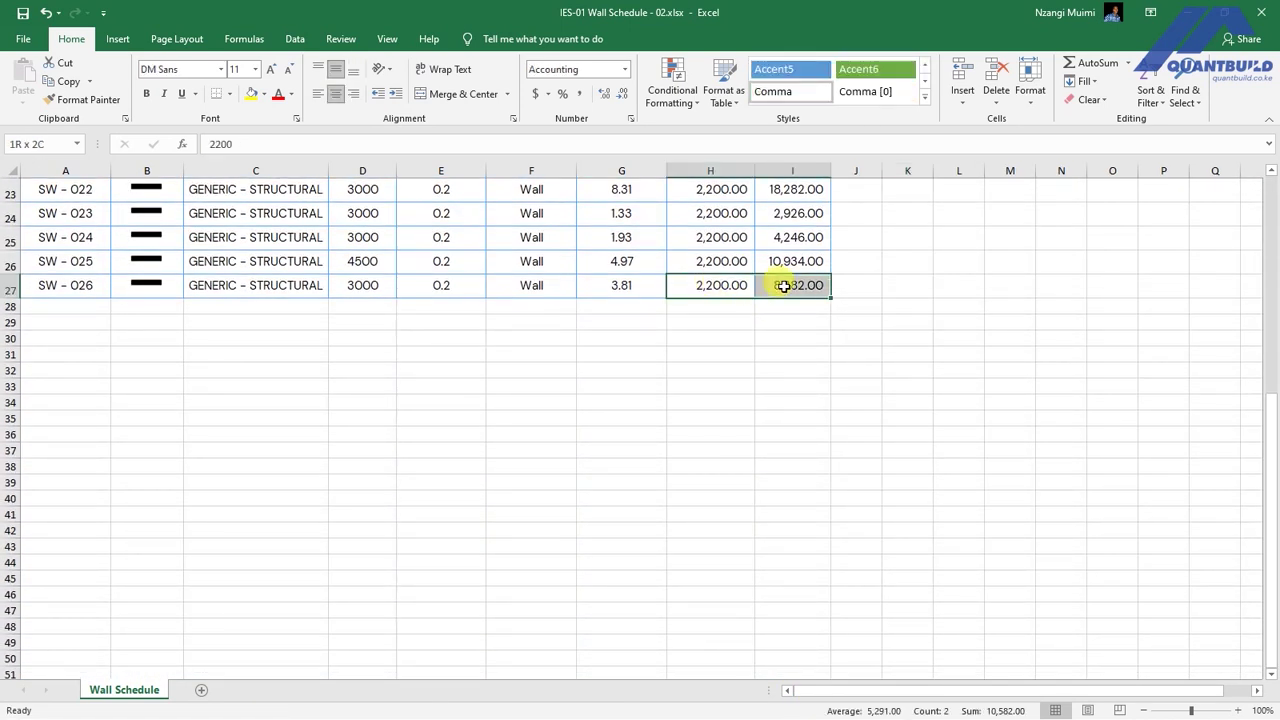
scroll(740, 363, "up", 2)
left_click(751, 500)
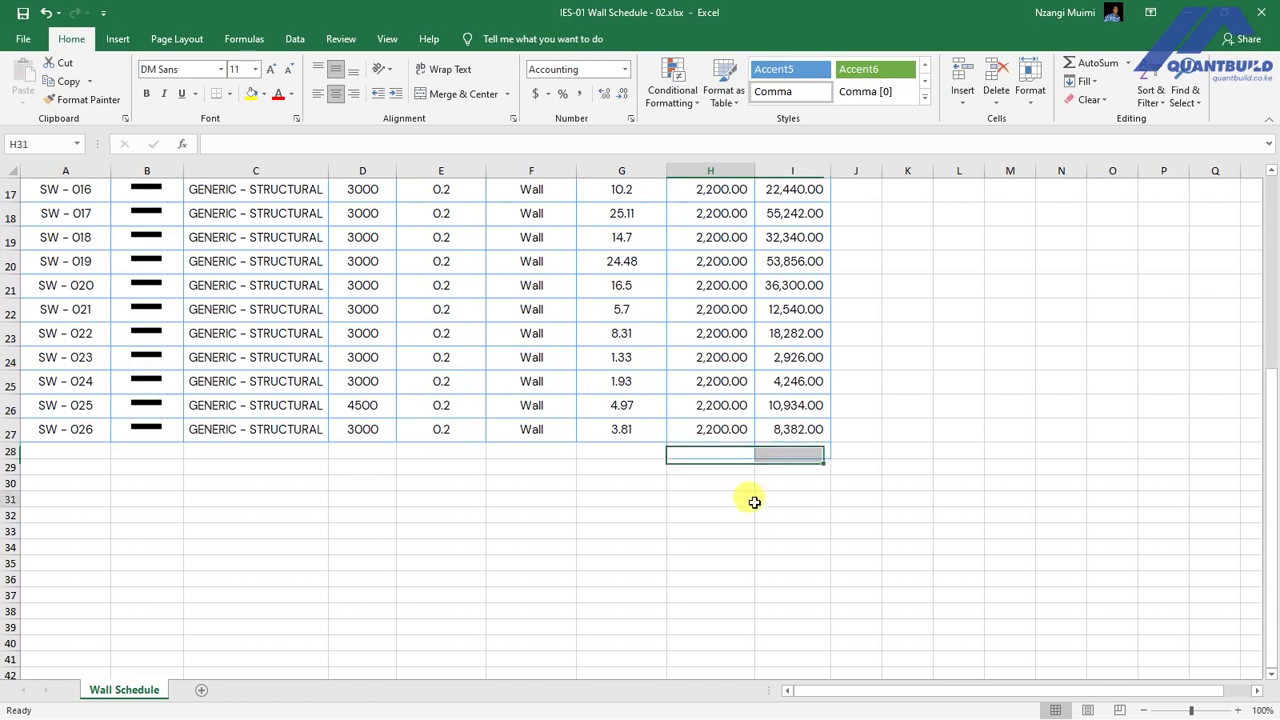
left_click(713, 454)
type("to")
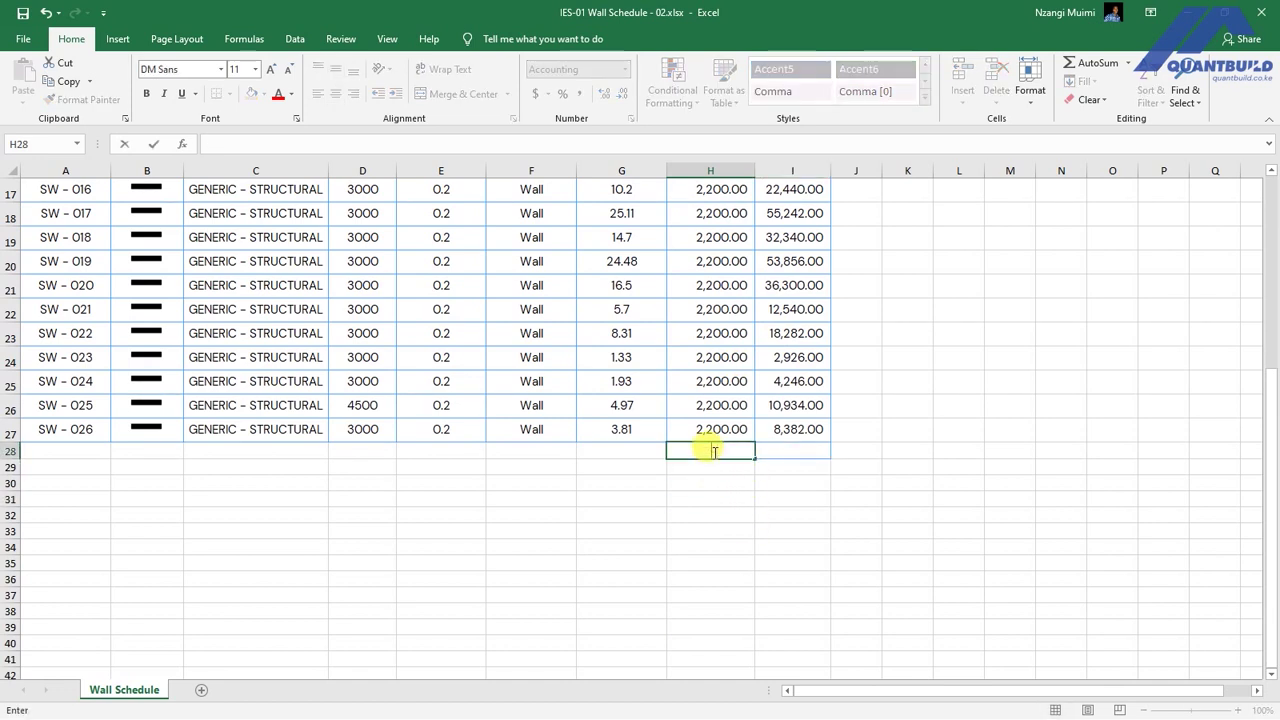
key("BackSpace")
key("BackSpace")
- Sum all wall amounts in cell I28 with =SUM(I3:I27)
left_click(792, 450)
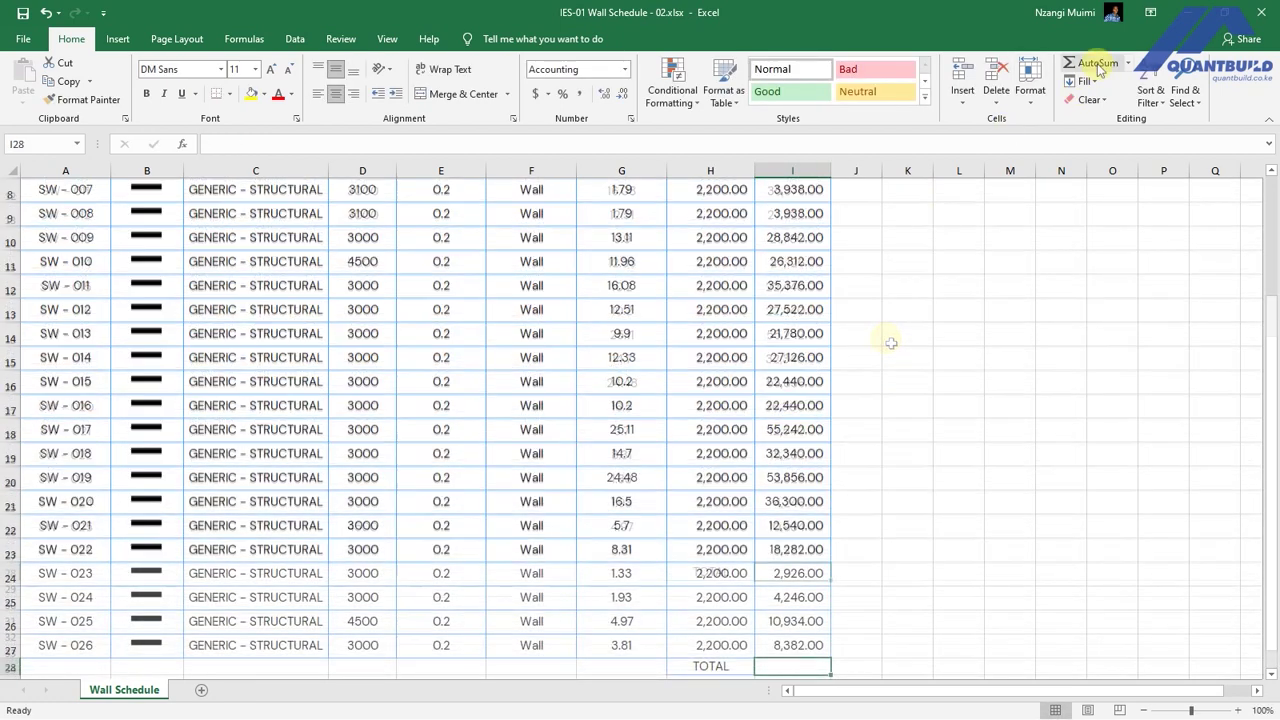
left_click(1098, 64)
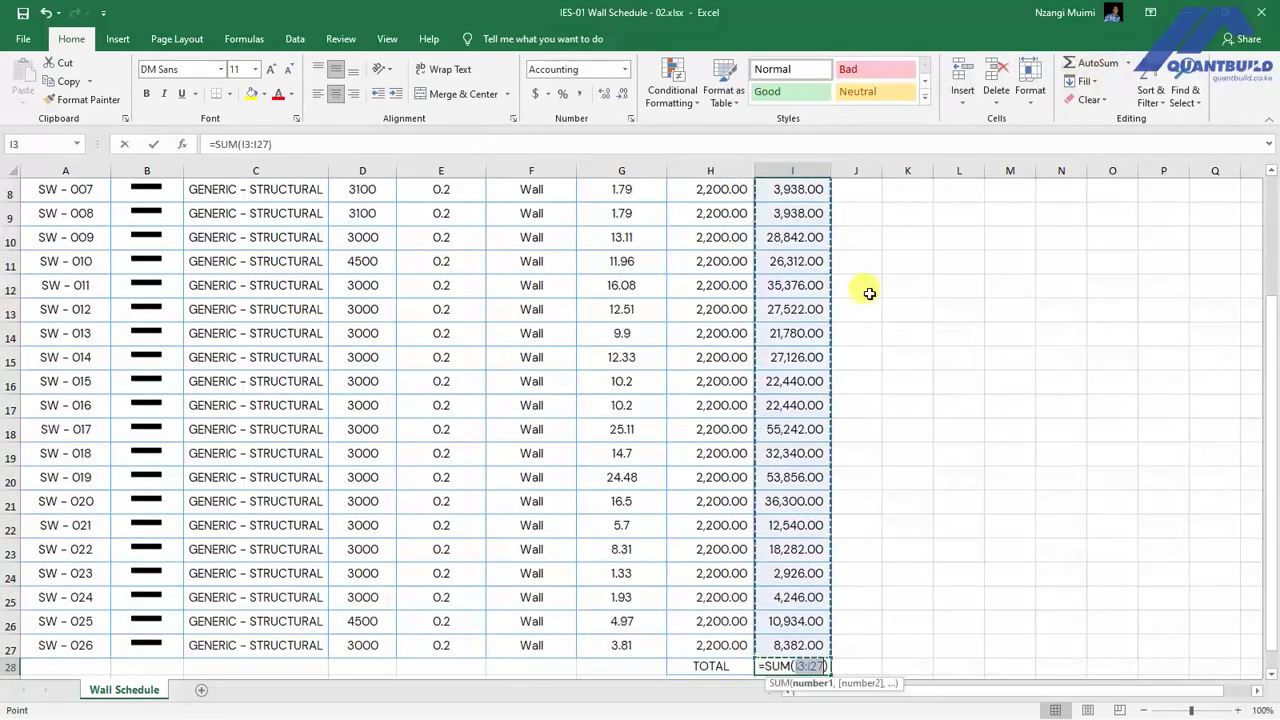
scroll(892, 472, "up", 3)
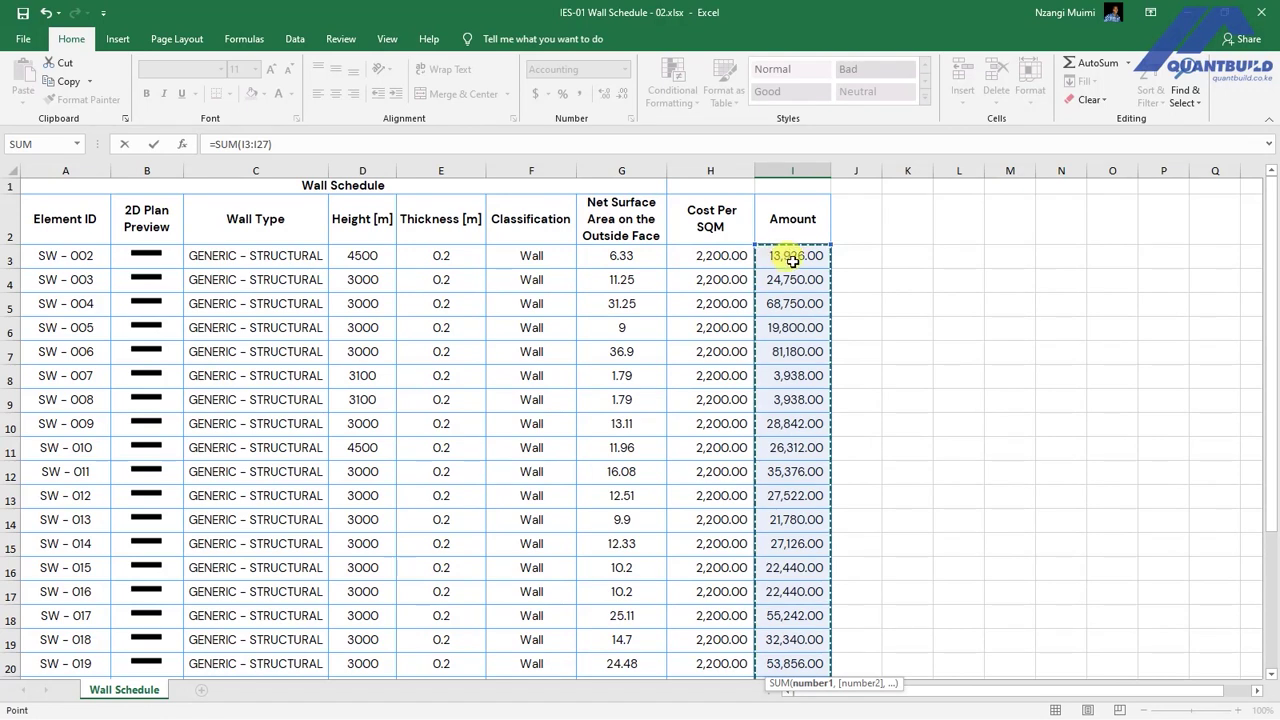
scroll(790, 388, "down", 6)
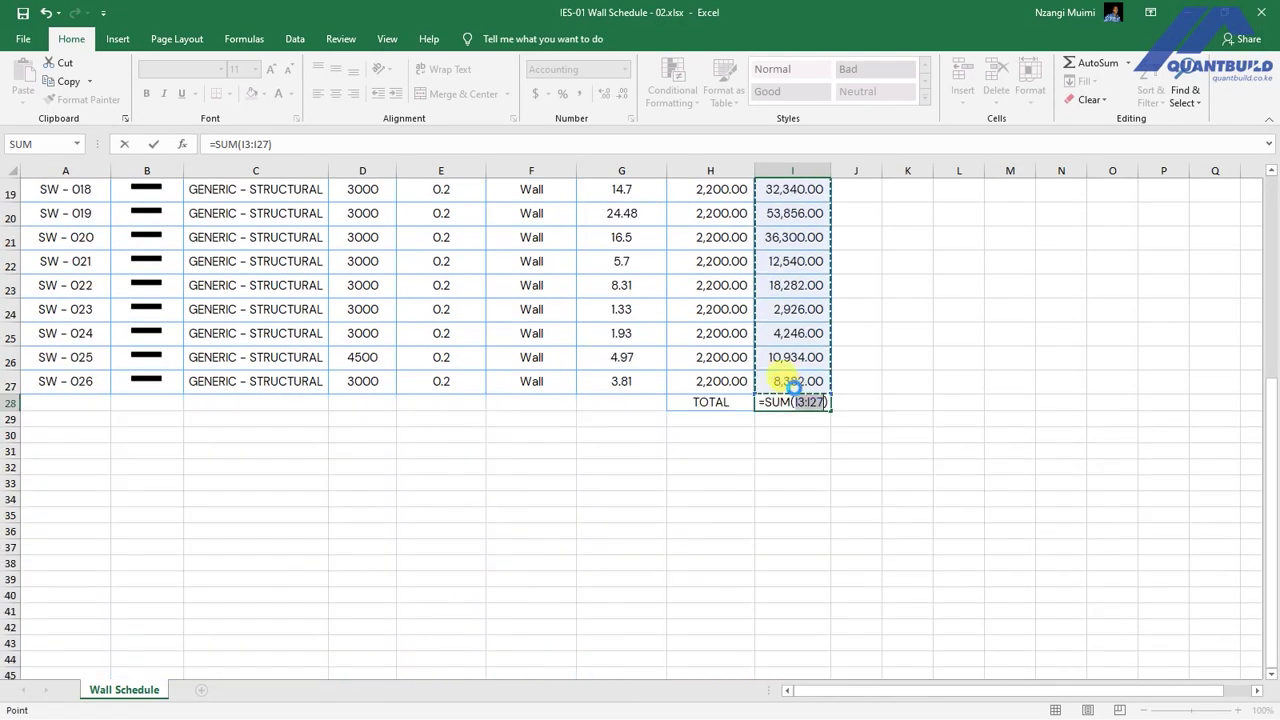
key("Return")
- Make the TOTAL label and the total amount bold
left_click_drag(710, 402, 790, 402)
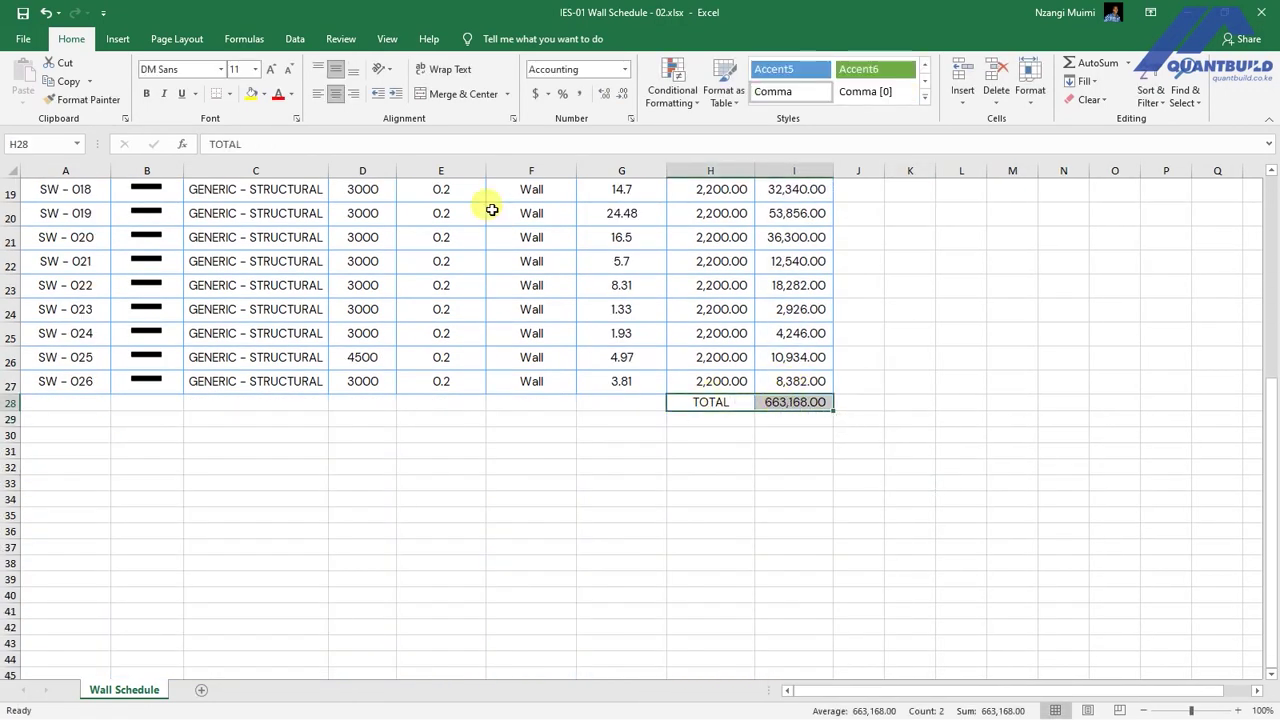
key("ctrl+b")
scroll(866, 451, "up", 3)
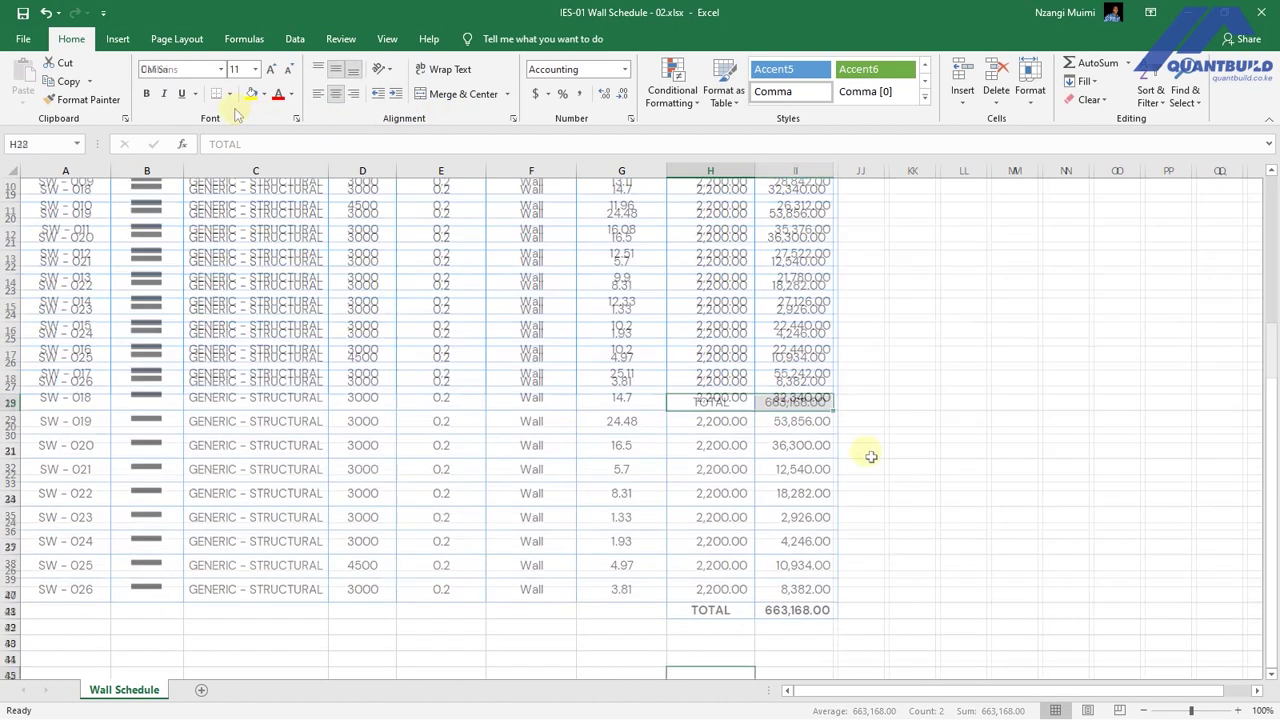
- Review the total amount, the cost per SQM and the individual wall amounts in the finished schedule
left_click(820, 618)
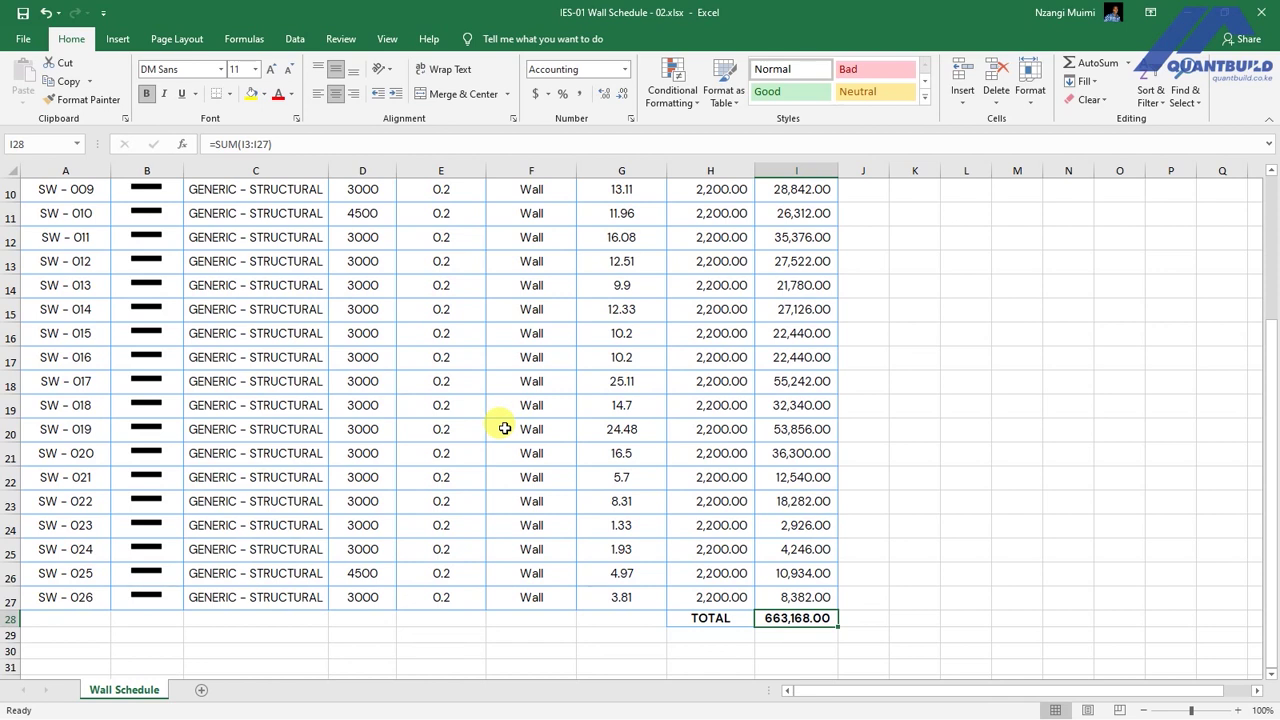
left_click(710, 453)
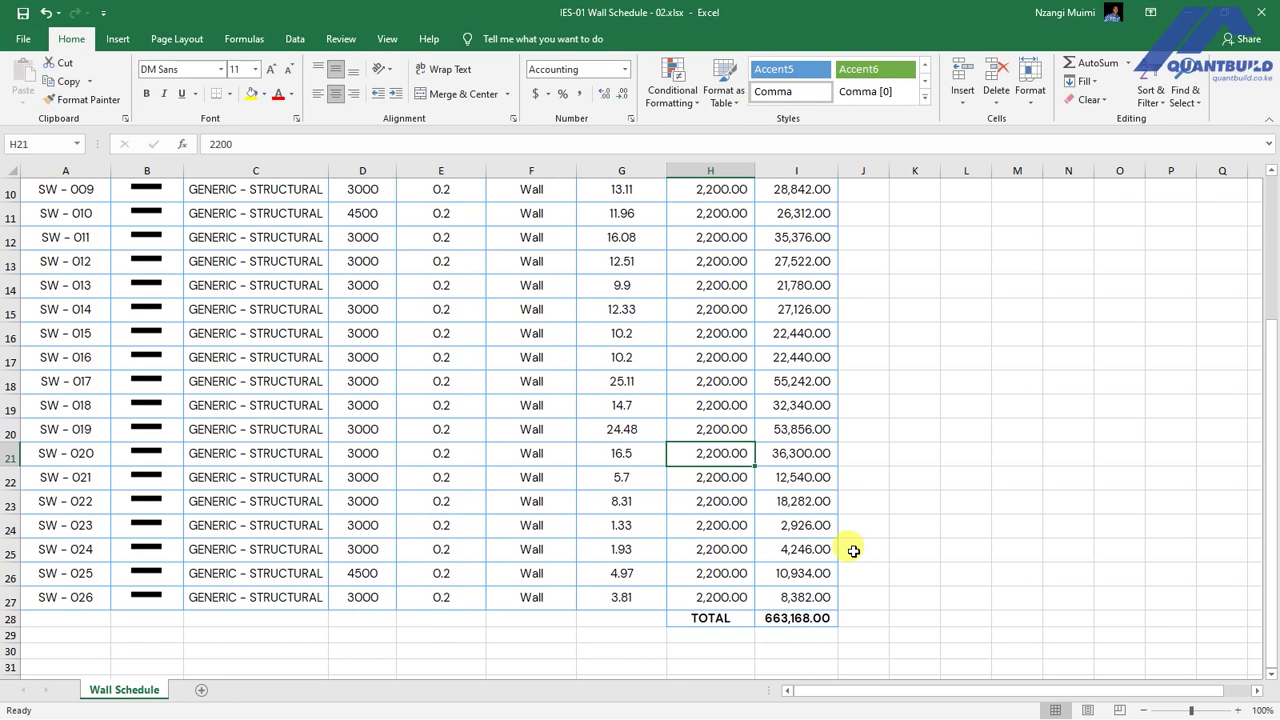
scroll(800, 550, "up", 3)
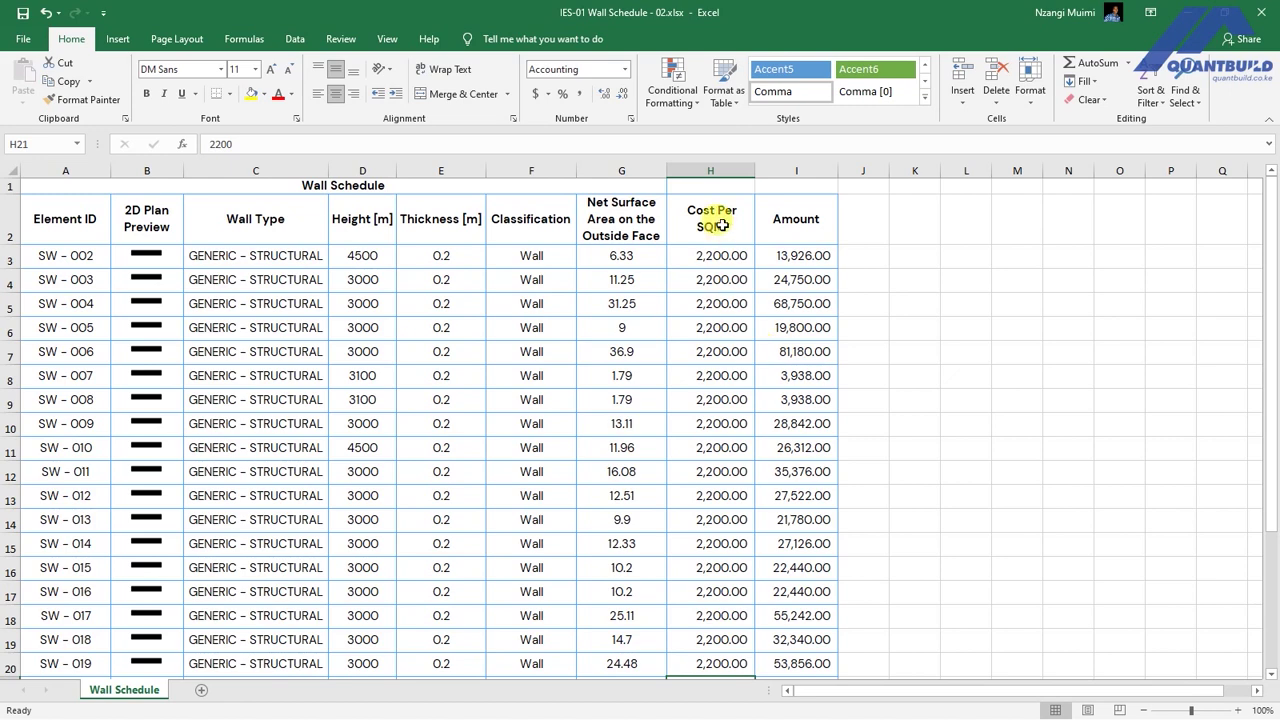
left_click(709, 216)
scroll(690, 290, "down", 4)
scroll(716, 348, "up", 4)
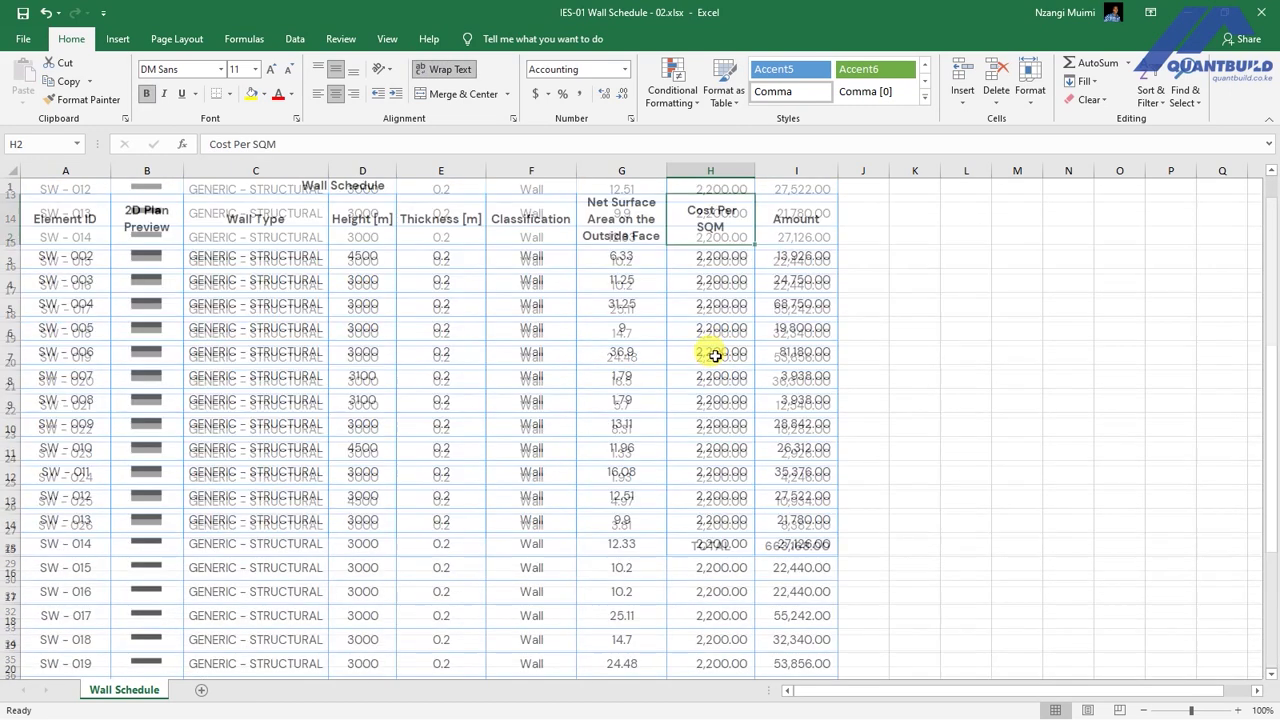
left_click(801, 215)
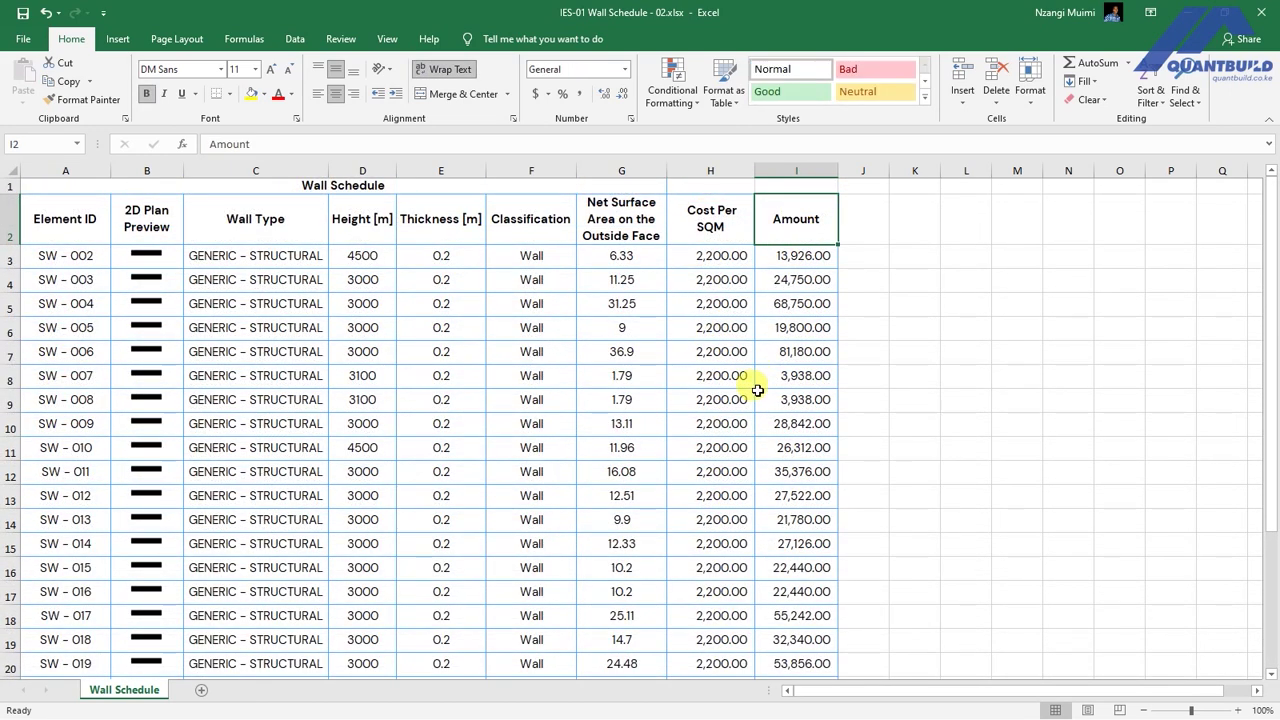